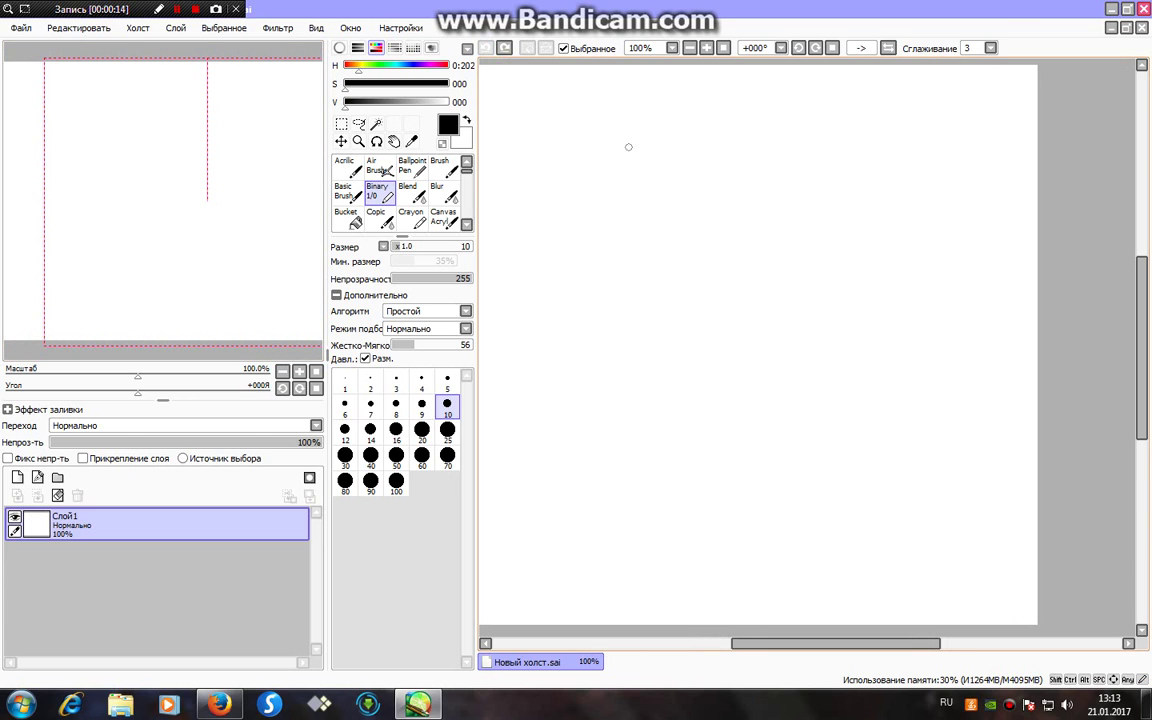
mouse_move(587, 140)
left_mouse_down()
mouse_move(569, 254)
mouse_move(634, 342)
mouse_move(724, 349)
mouse_move(804, 310)
mouse_move(842, 146)
left_mouse_up()
left_click(486, 48)
mouse_move(549, 131)
left_mouse_down()
mouse_move(527, 240)
mouse_move(771, 244)
mouse_move(815, 97)
left_mouse_up()
left_click(486, 48)
- Draw a wide U-shaped face outline with the Binary brush at size 10, and a small nose mark inside it at size 5
mouse_move(535, 128)
left_mouse_down()
mouse_move(554, 276)
mouse_move(647, 301)
mouse_move(744, 259)
mouse_move(789, 136)
left_mouse_up()
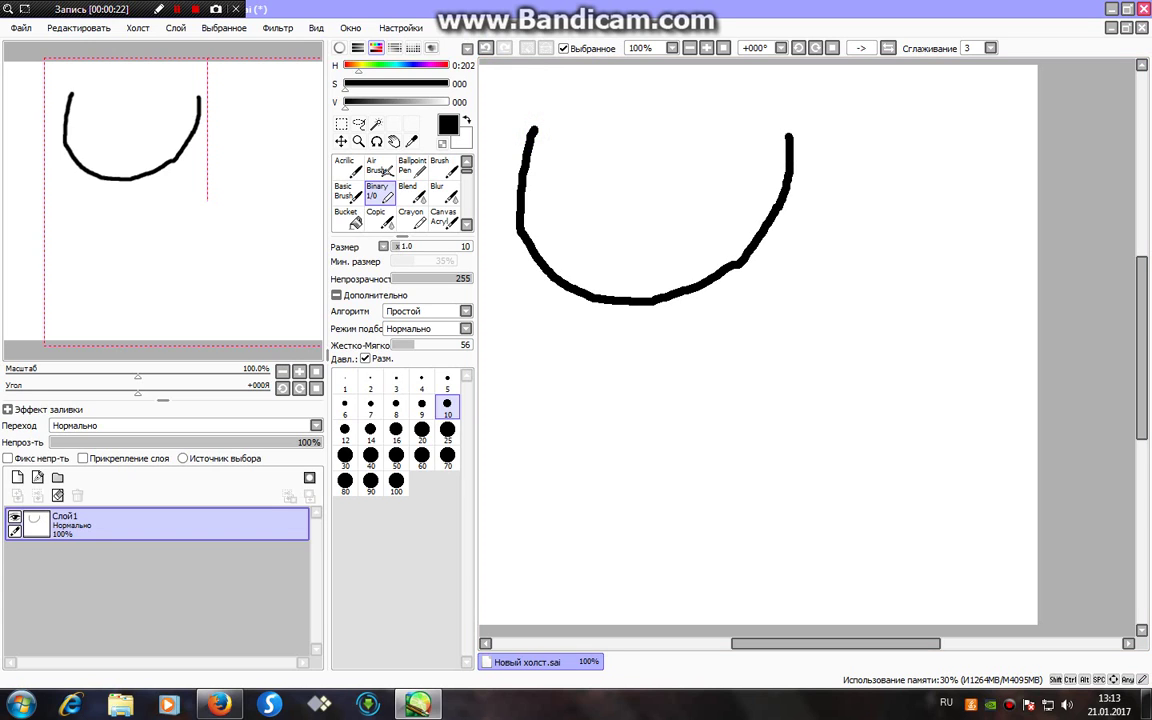
left_click(447, 381)
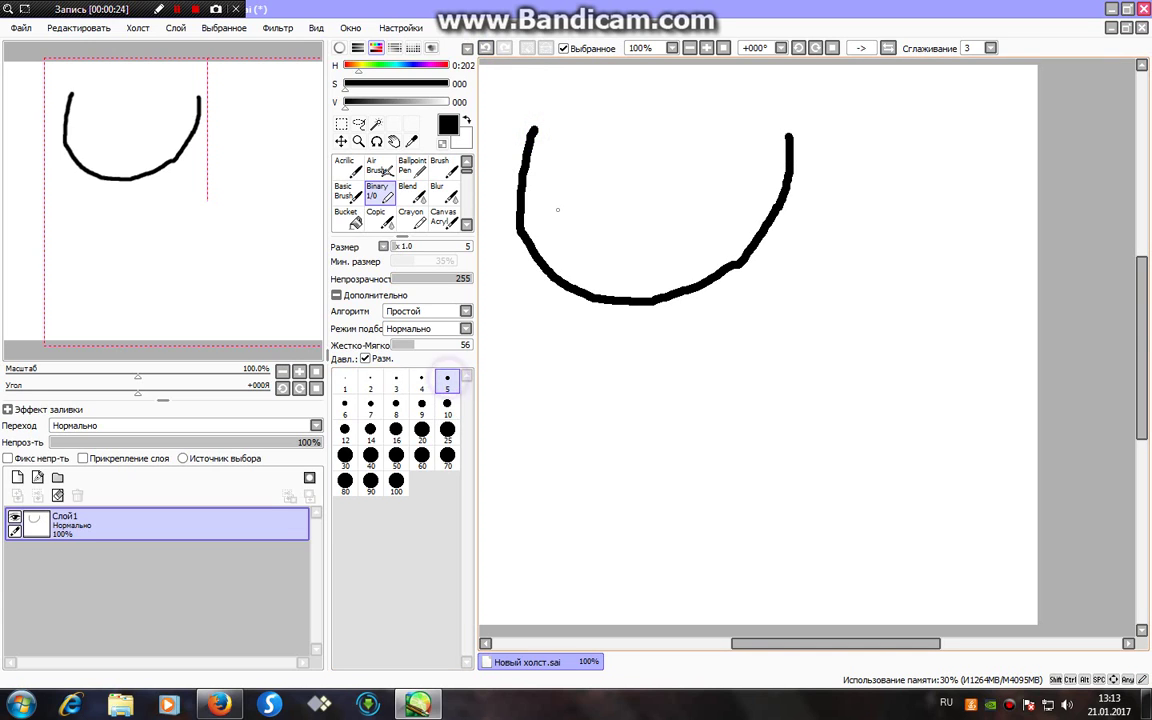
mouse_move(536, 205)
left_mouse_down()
mouse_move(556, 196)
mouse_move(551, 210)
left_mouse_up()
left_click(486, 48)
left_click(486, 48)
- Draw a winged upper-eyelash shape inside the face with the brush at size 8 and fill it with black
left_click(396, 406)
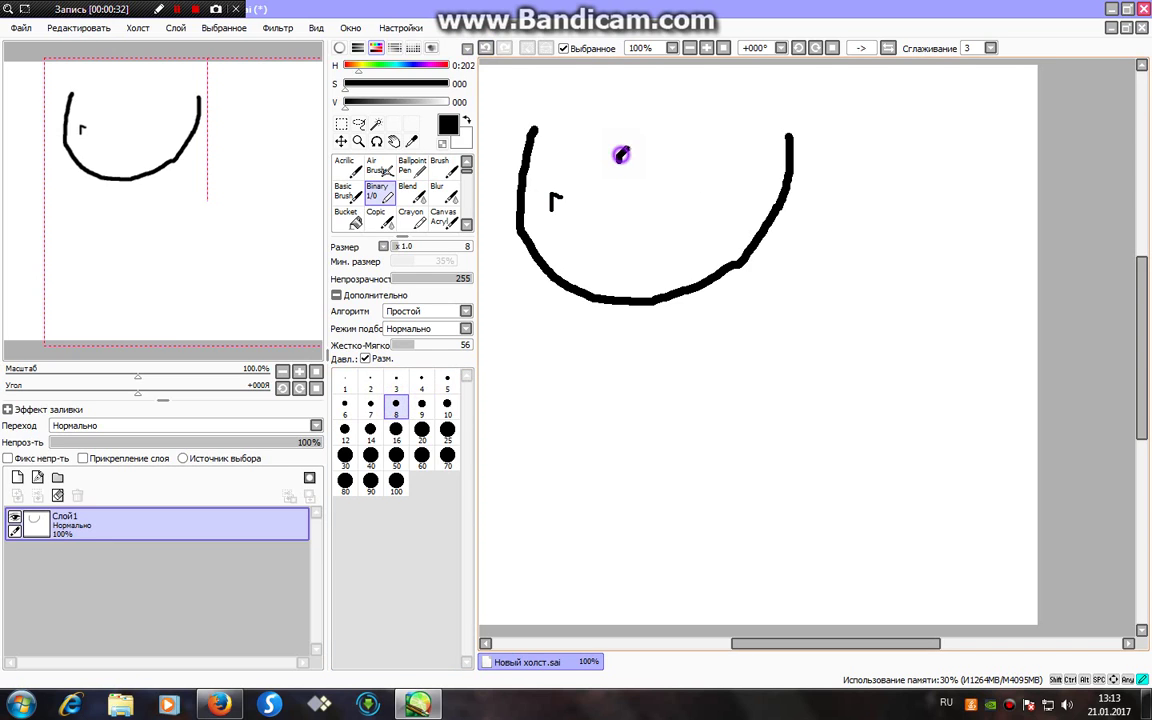
mouse_move(617, 160)
left_mouse_down()
mouse_move(674, 152)
mouse_move(727, 187)
left_mouse_up()
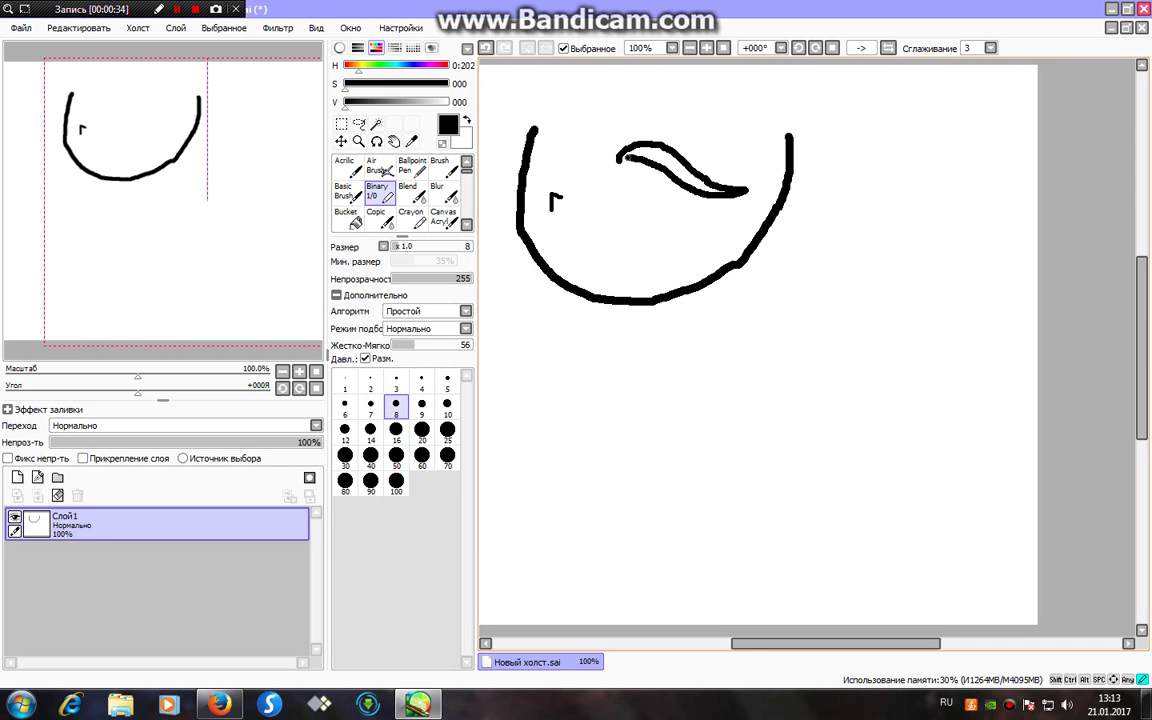
mouse_move(628, 157)
left_mouse_down()
mouse_move(618, 158)
mouse_move(665, 146)
mouse_move(725, 163)
mouse_move(698, 175)
left_mouse_up()
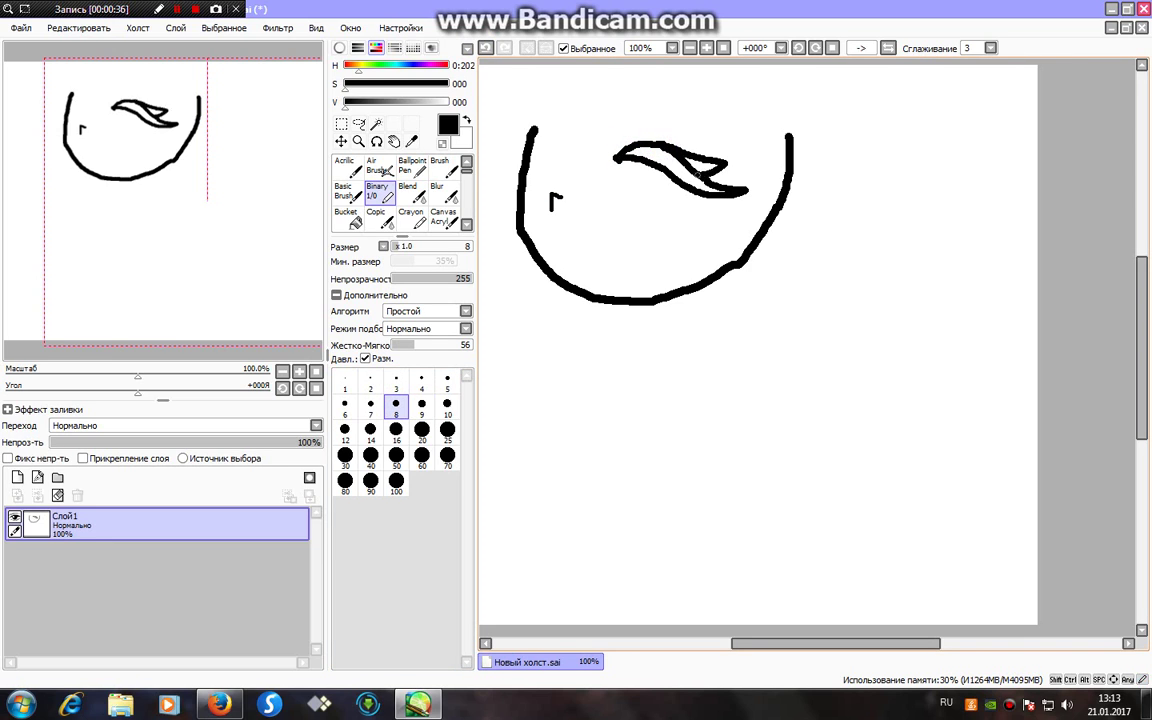
left_click(344, 190)
left_click(347, 218)
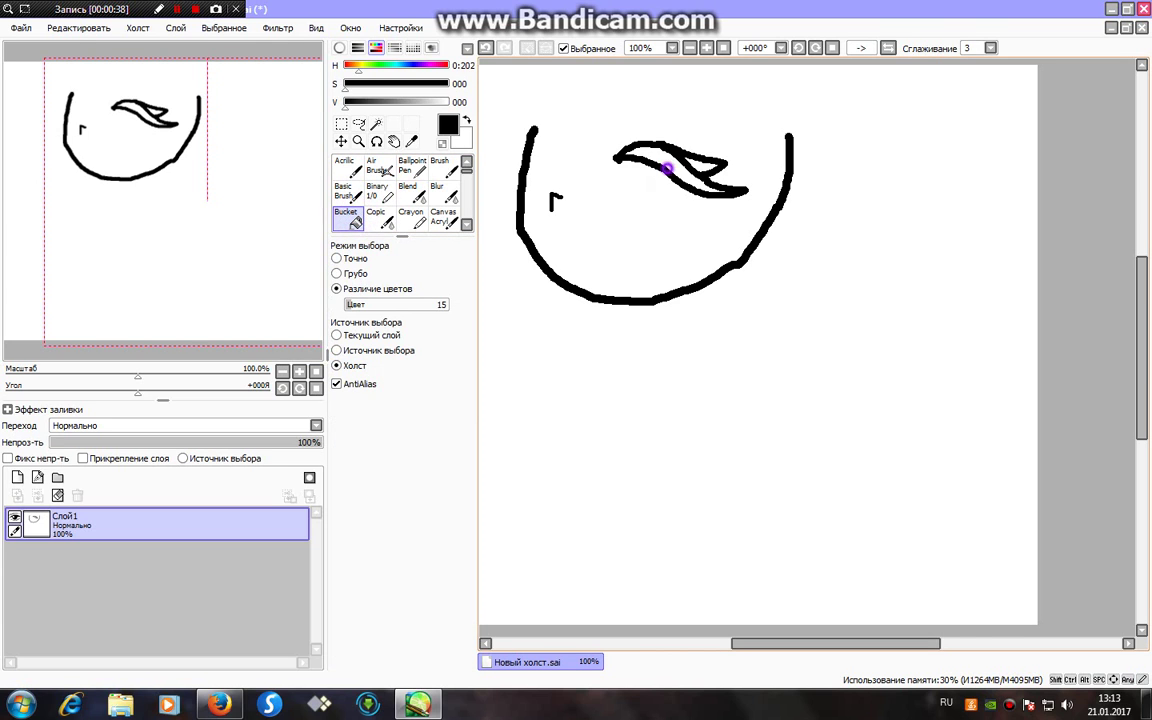
left_click(667, 170)
- Draw a round eye outline under the eyelash and clear the black inside the eye using white brush strokes and a white fill
left_click(376, 190)
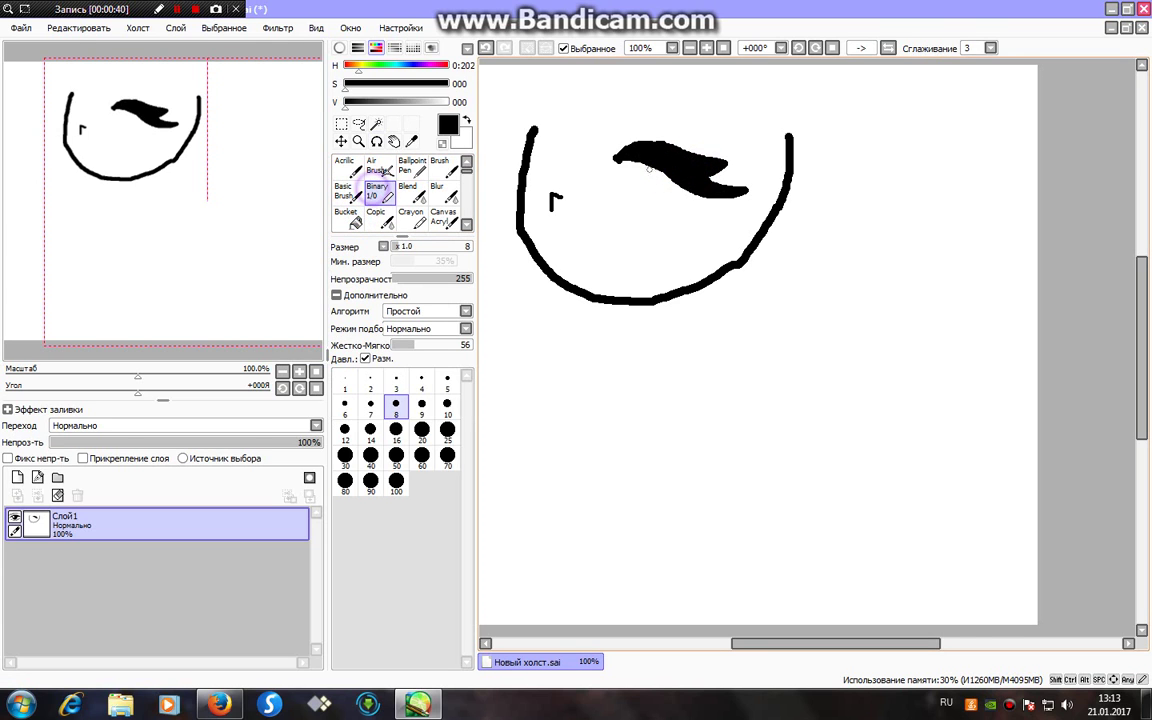
mouse_move(612, 154)
left_mouse_down()
mouse_move(623, 217)
mouse_move(664, 226)
mouse_move(703, 186)
left_mouse_up()
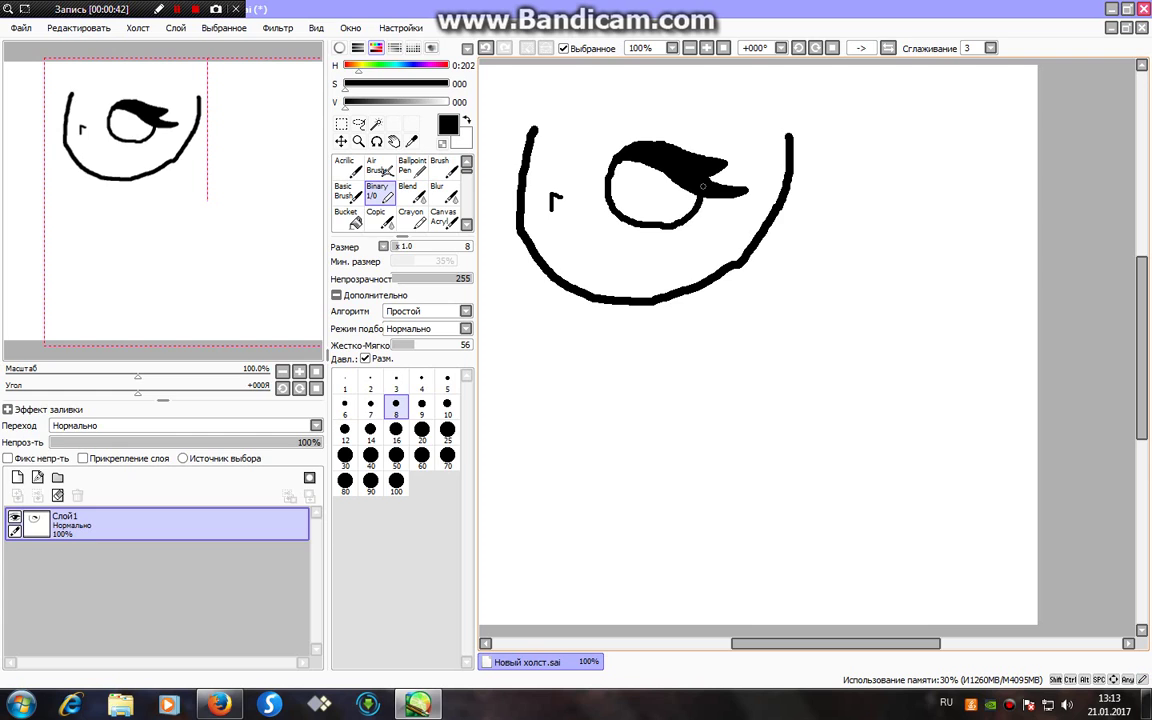
right_click(635, 177)
mouse_move(622, 165)
left_mouse_down()
mouse_move(680, 188)
mouse_move(649, 150)
left_mouse_up()
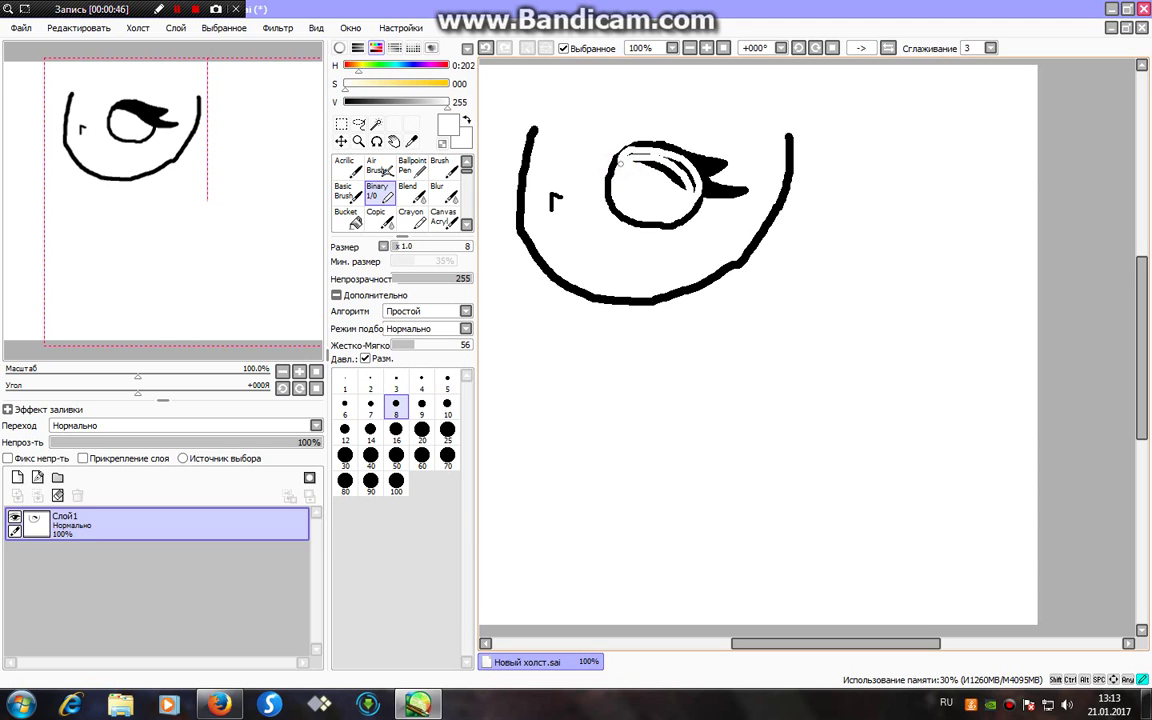
left_click(347, 218)
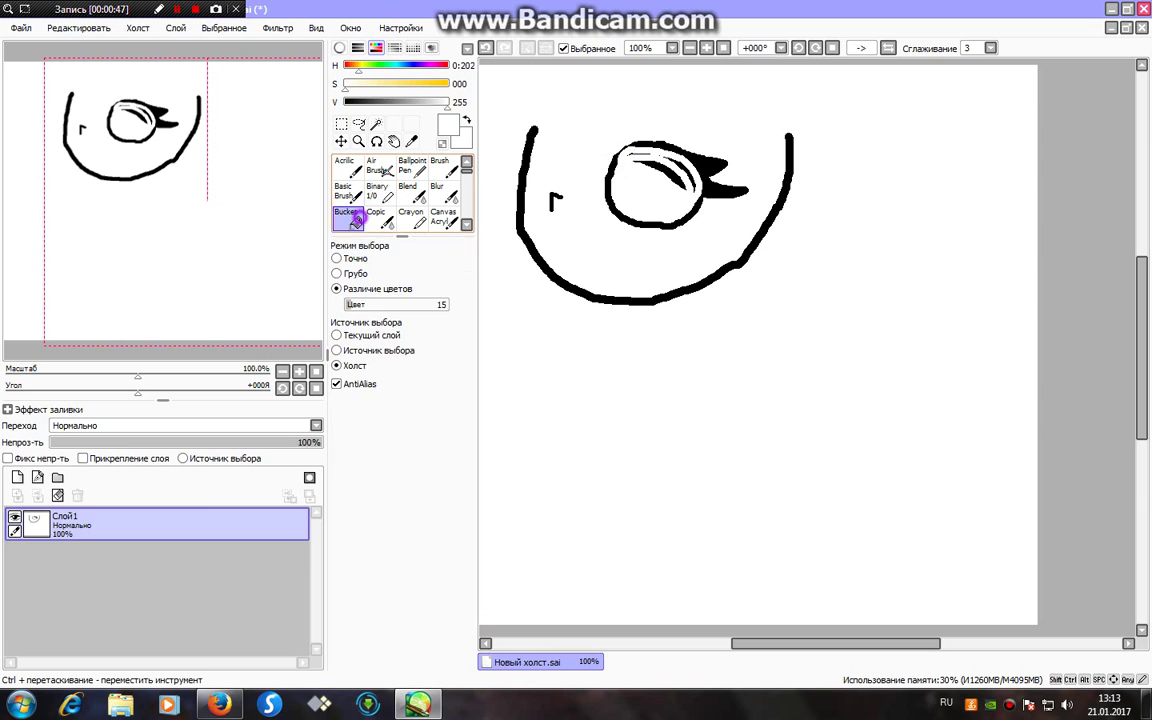
left_click(681, 168)
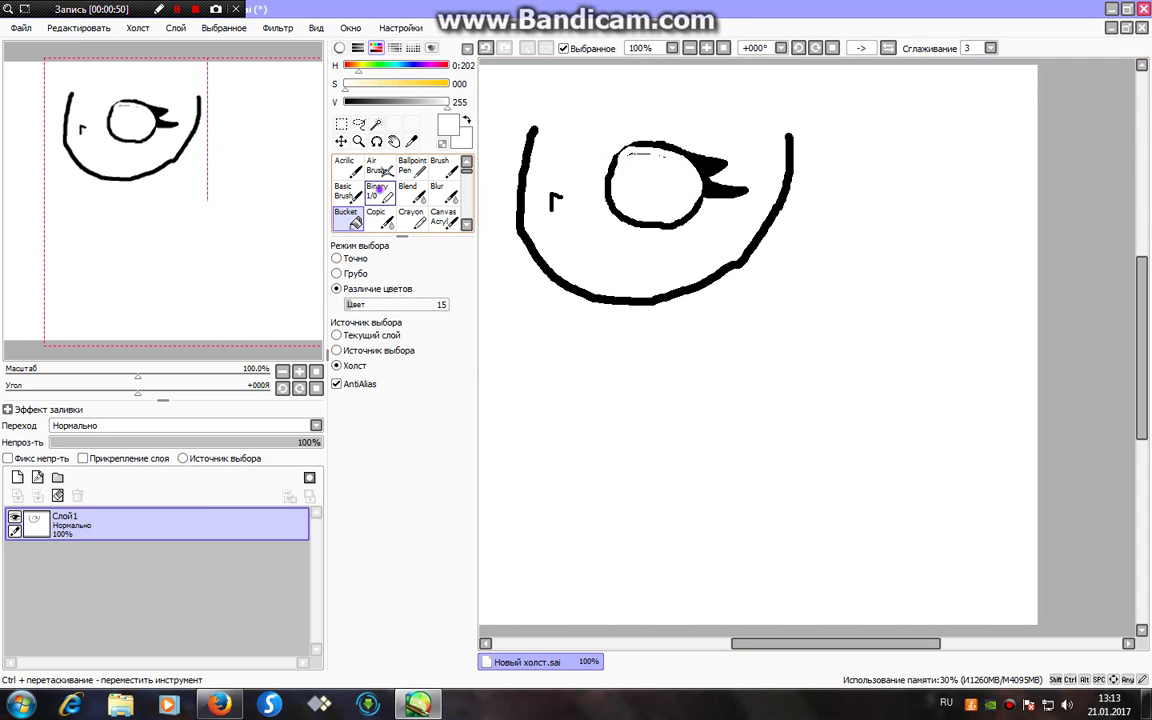
left_click(379, 190)
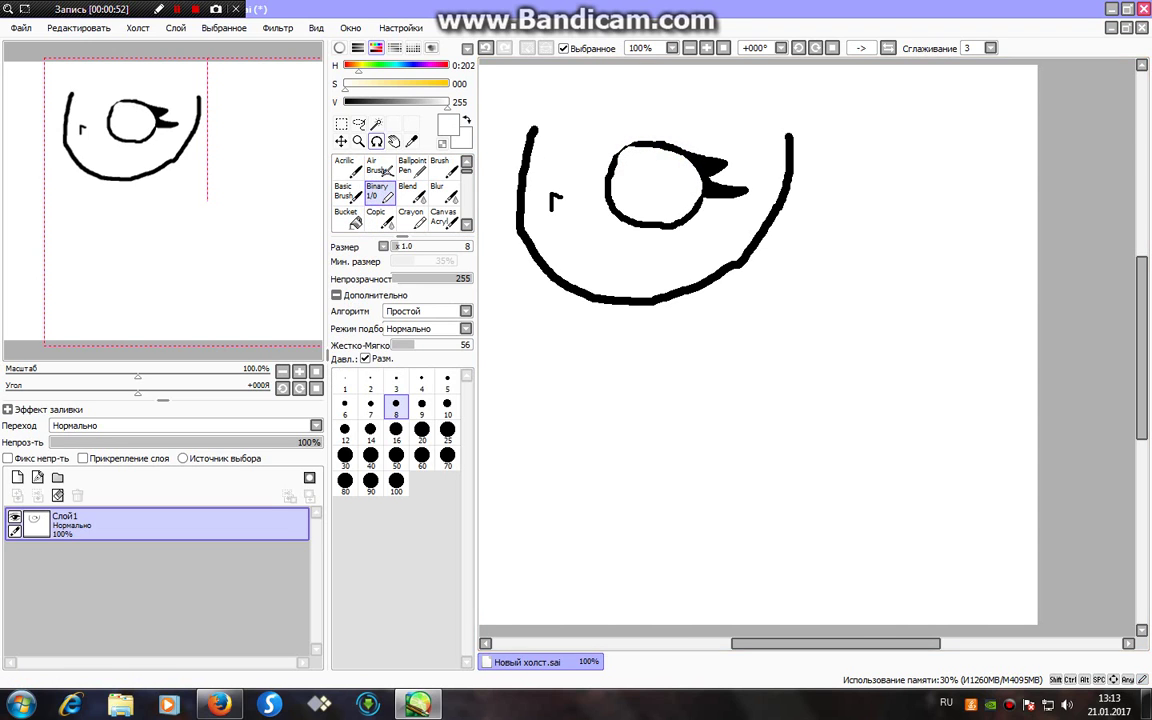
- Touch up the left edge of the eye outline with black and white strokes, and return the brush colour to black
left_click_drag(363, 103, 343, 103)
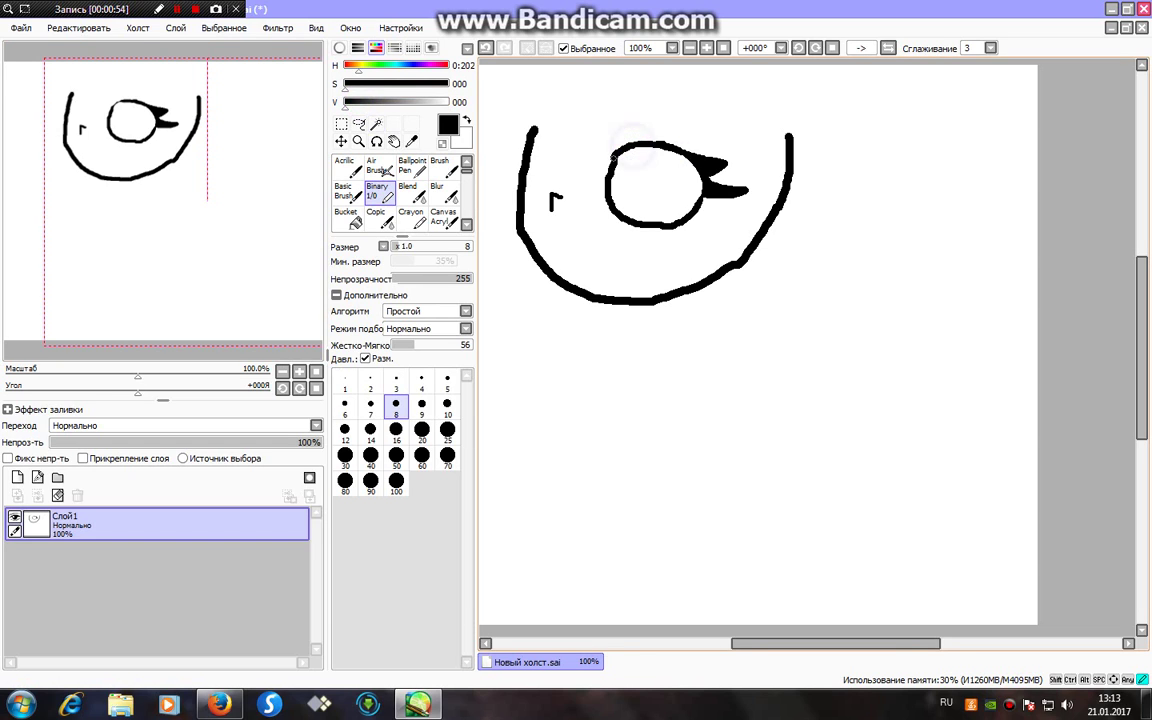
left_click_drag(600, 176, 630, 219)
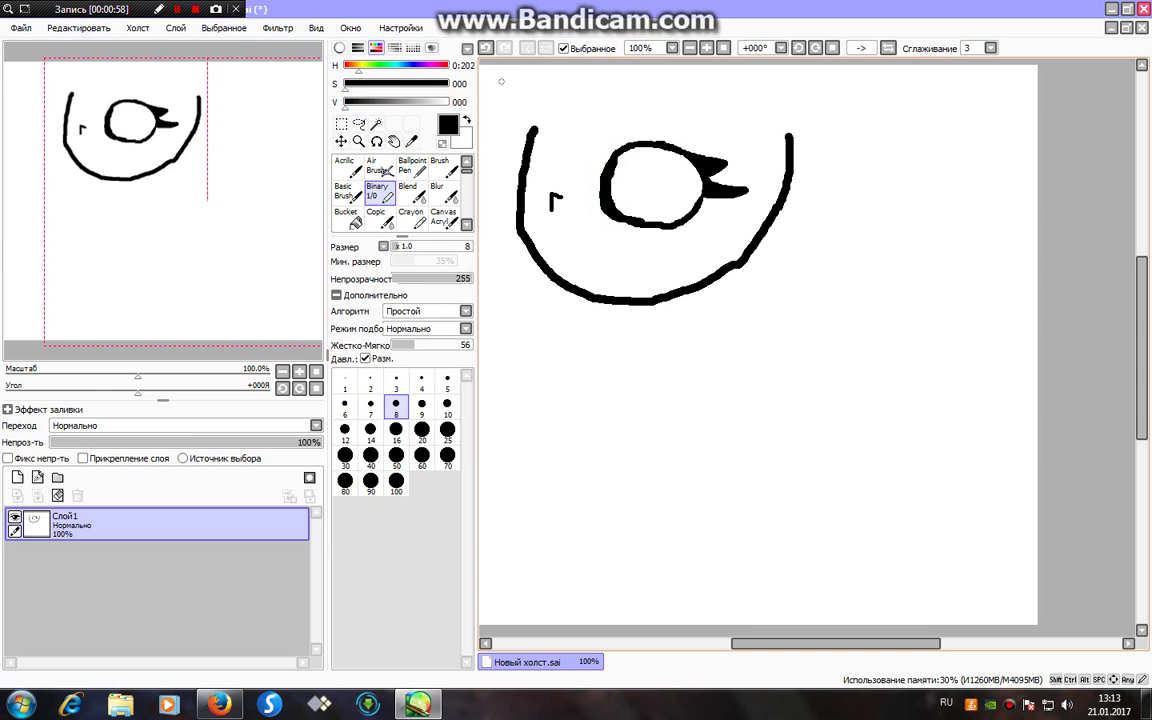
left_click(486, 47)
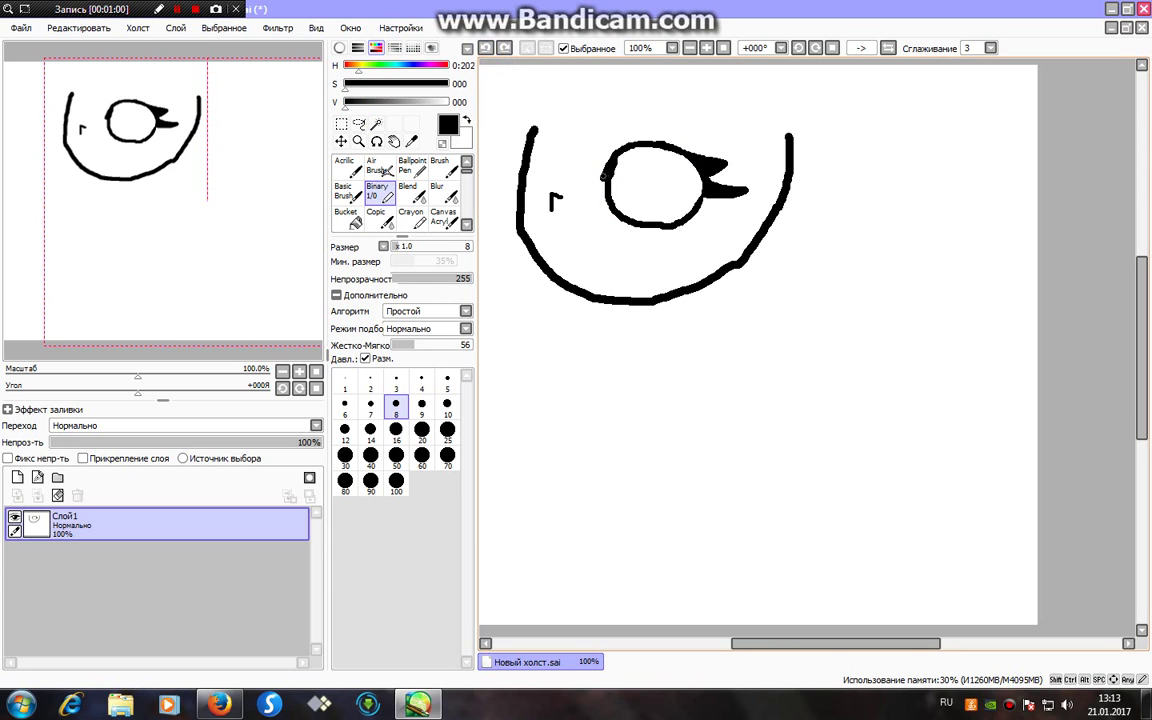
key("x")
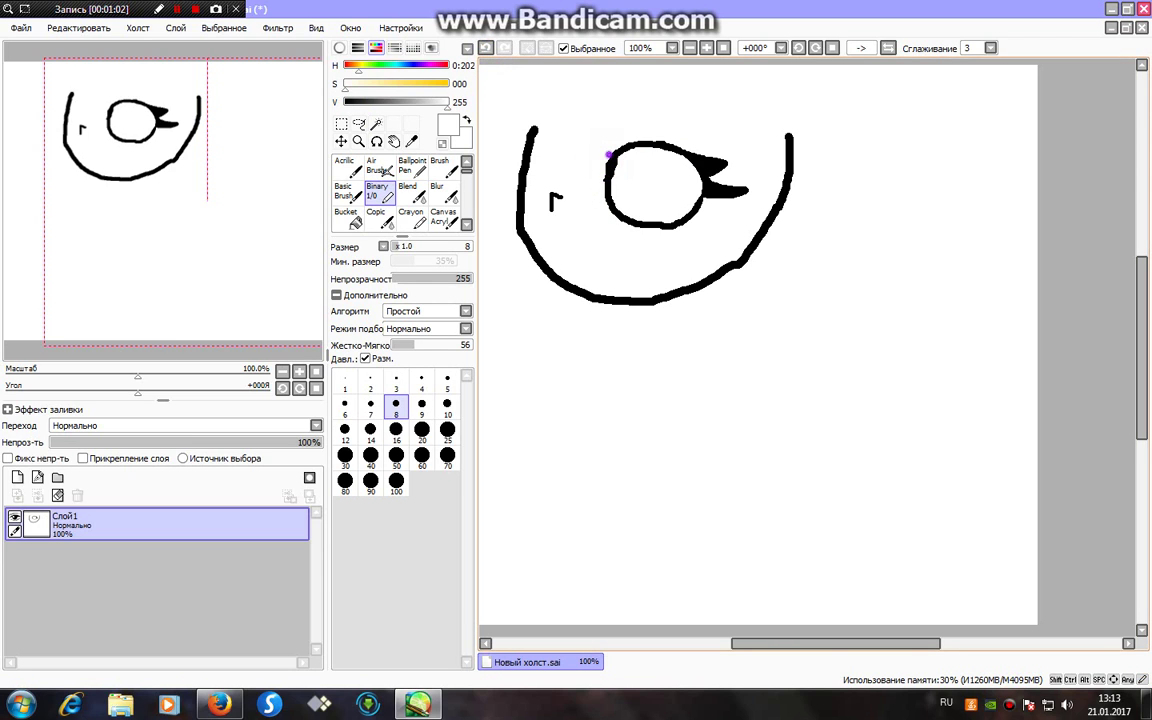
key("x")
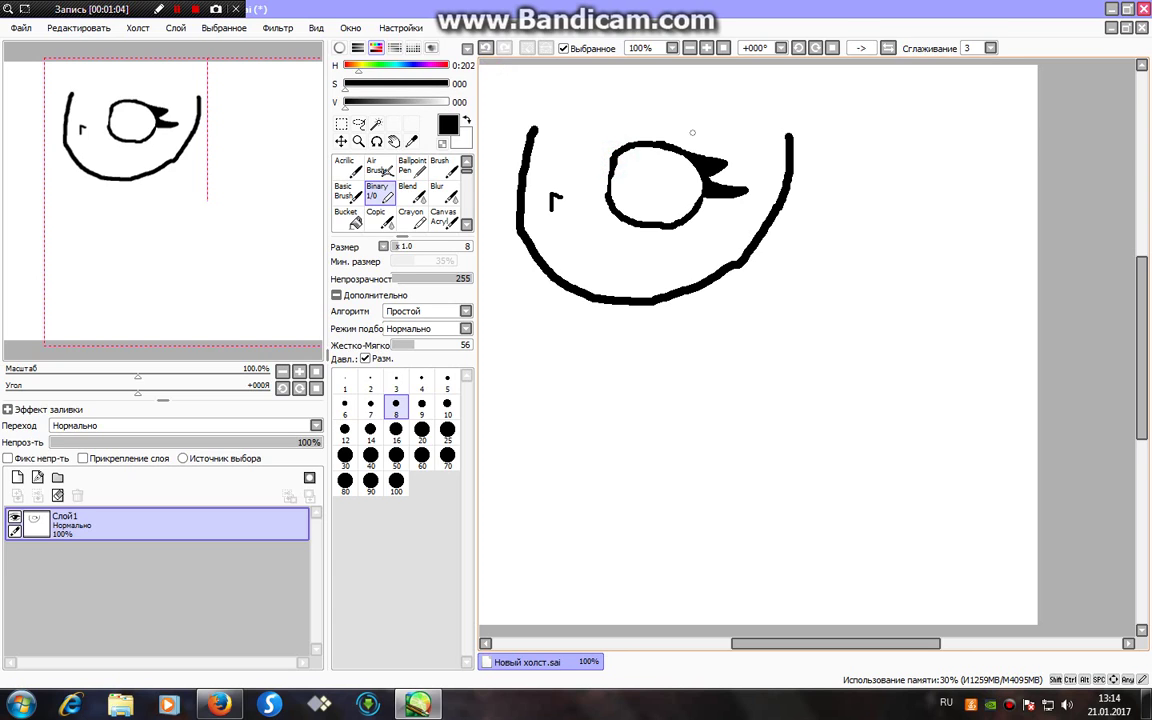
- Draw a short slanted eyebrow just above the eye
mouse_move(685, 132)
left_mouse_down()
mouse_move(626, 127)
mouse_move(603, 140)
left_mouse_up()
left_click(486, 47)
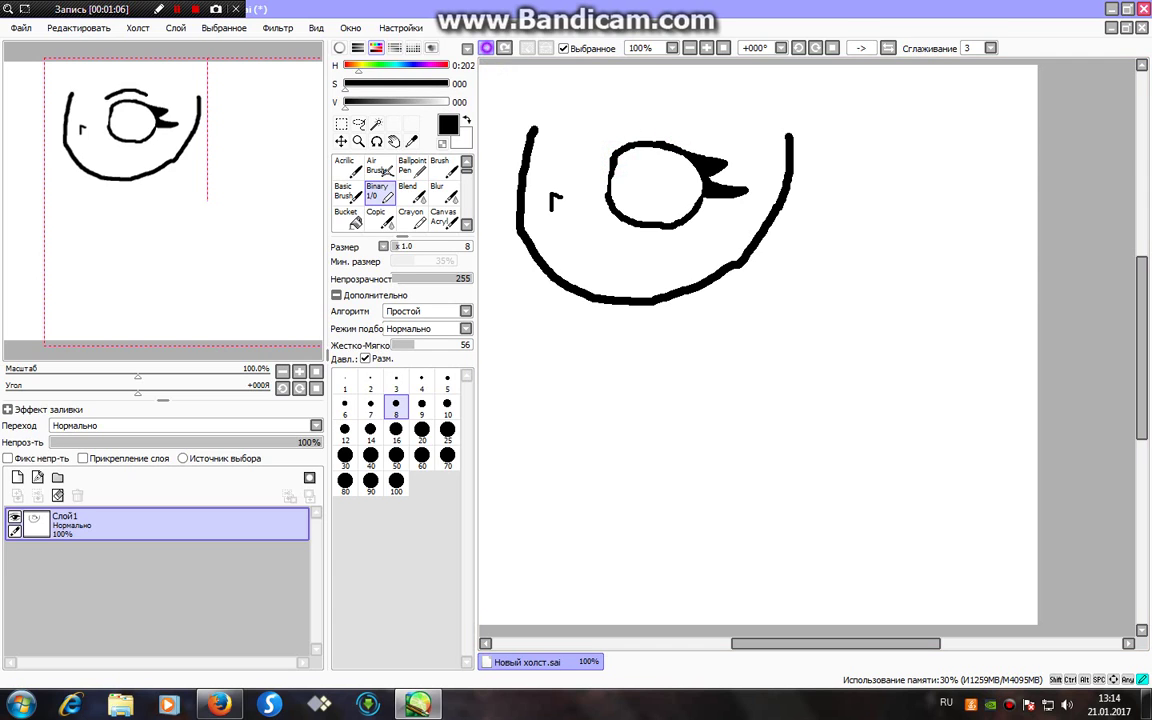
left_click_drag(698, 137, 632, 126)
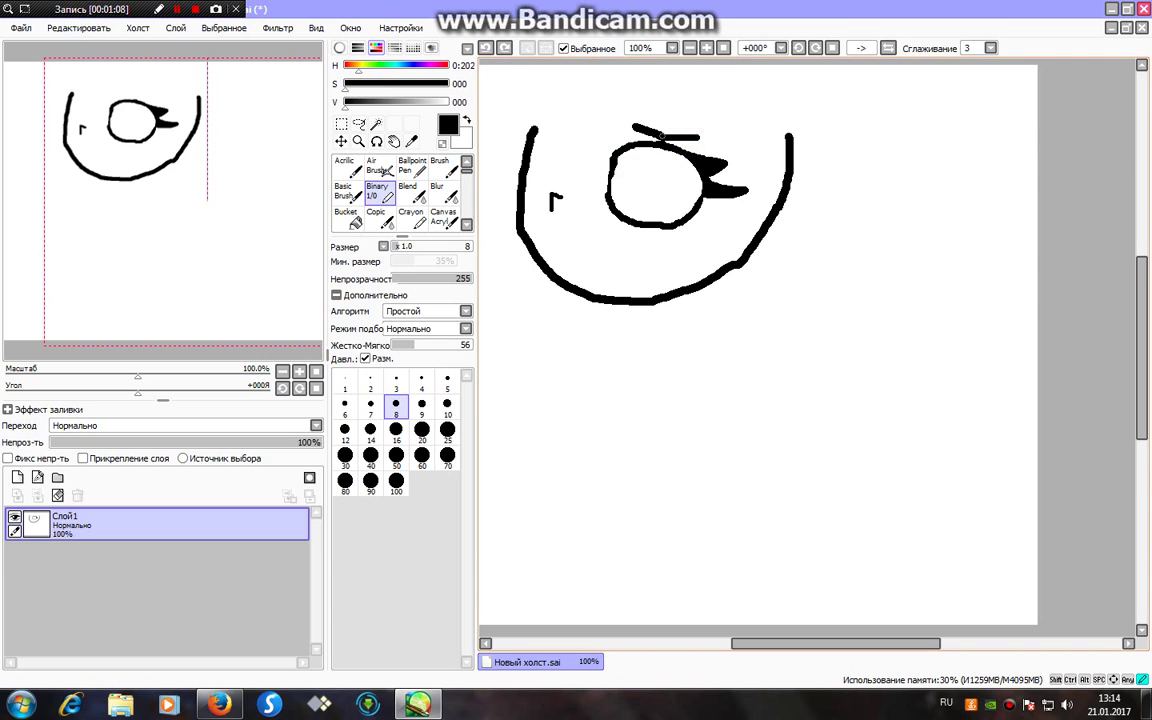
left_click_drag(720, 95, 760, 192)
mouse_move(752, 148)
left_mouse_down()
mouse_move(750, 219)
mouse_move(682, 293)
mouse_move(725, 287)
mouse_move(658, 385)
mouse_move(648, 432)
left_mouse_up()
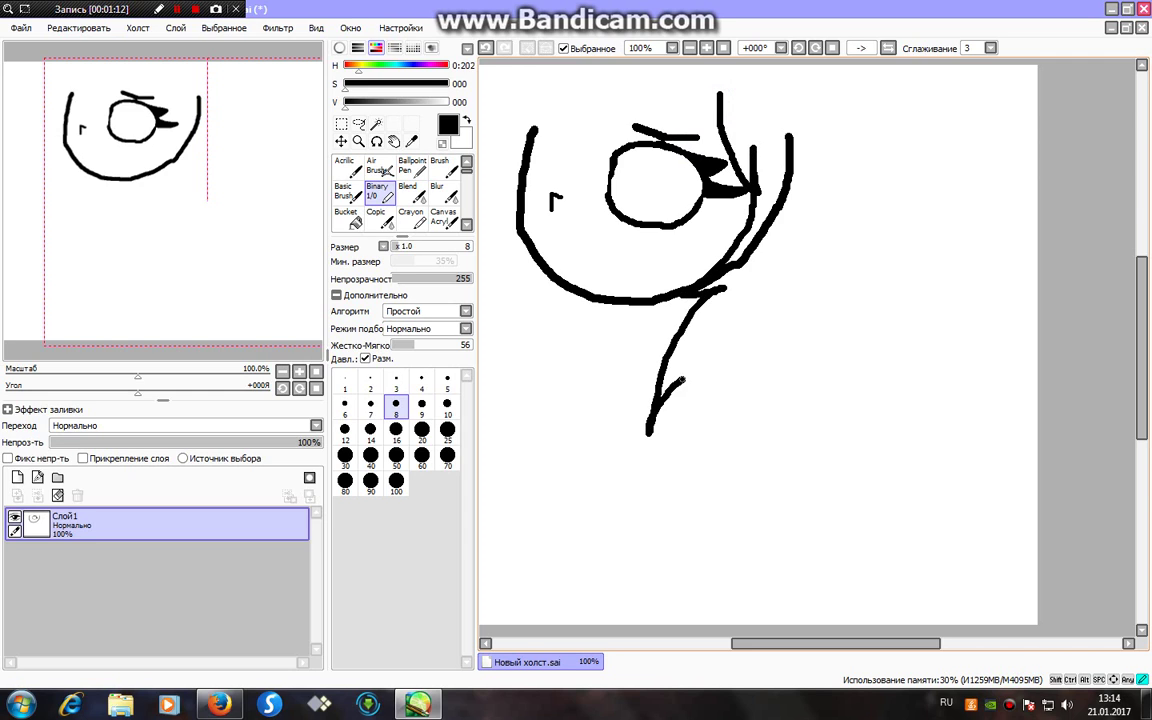
mouse_move(680, 380)
left_mouse_down()
mouse_move(660, 491)
mouse_move(825, 182)
mouse_move(816, 101)
mouse_move(788, 76)
mouse_move(783, 100)
mouse_move(718, 72)
mouse_move(591, 80)
mouse_move(516, 117)
mouse_move(490, 147)
mouse_move(512, 142)
mouse_move(490, 378)
left_mouse_up()
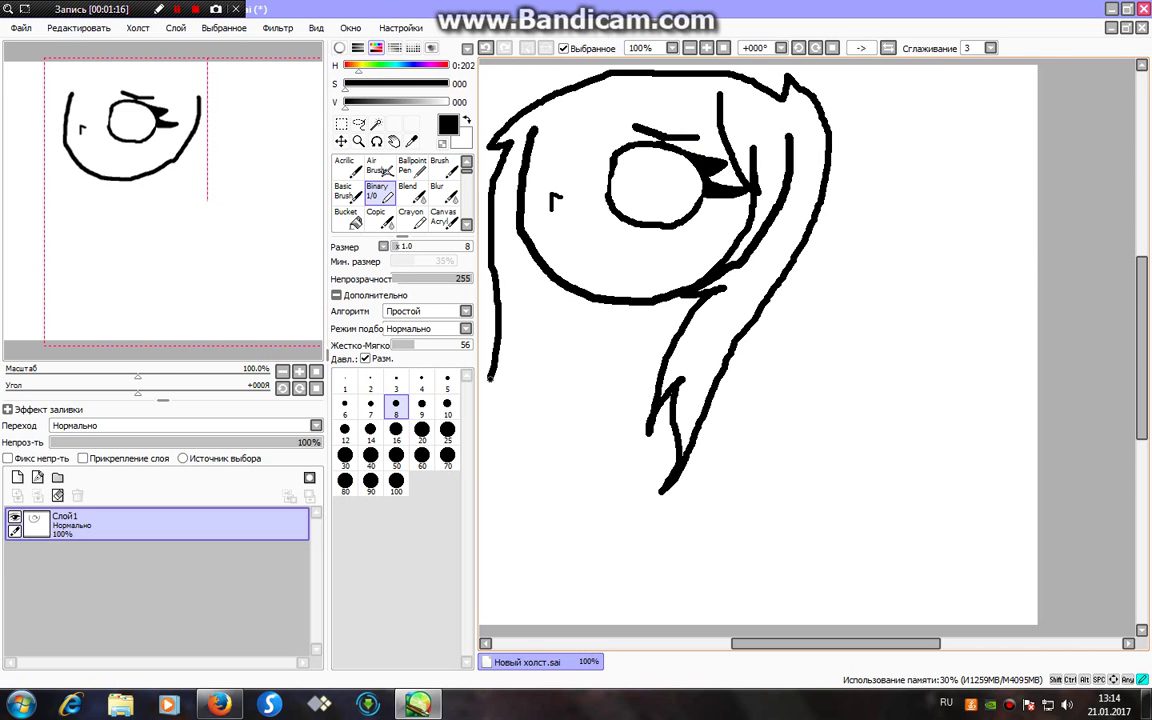
key("ctrl+z")
key("ctrl+z")
key("ctrl+z")
key("ctrl+z")
key("ctrl+z")
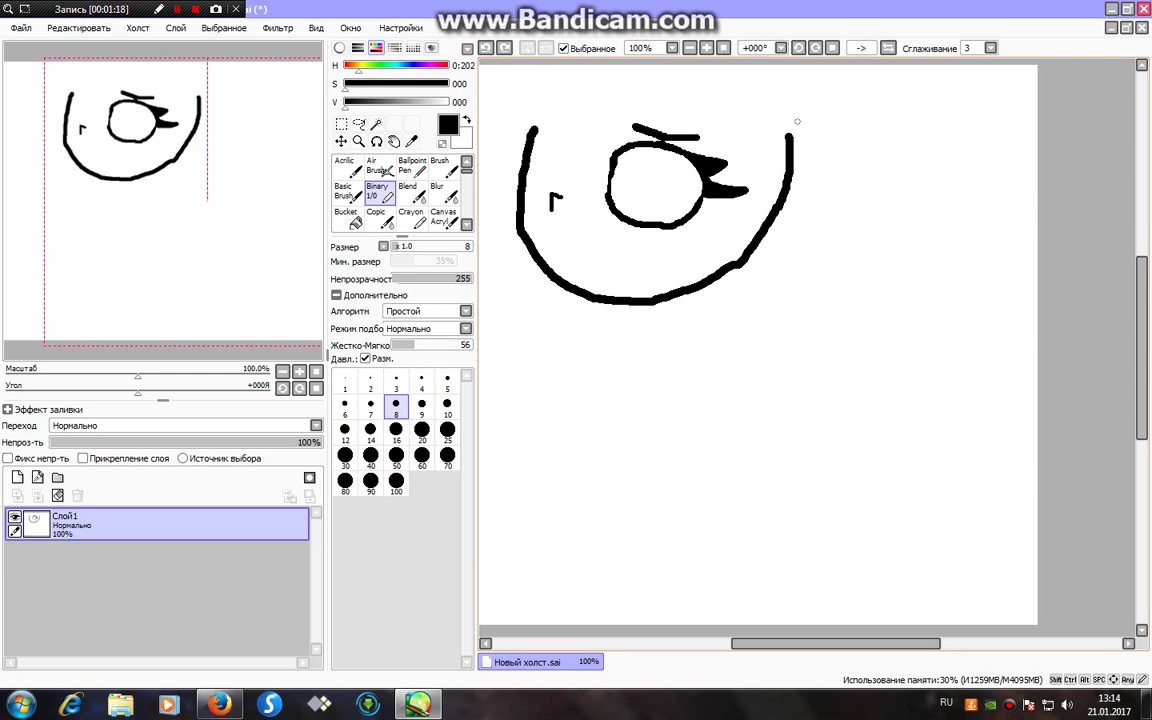
- Draw the hair around the face, with a jagged fringe over the forehead and a long narrow lock hanging below the chin
left_click_drag(768, 180, 758, 95)
mouse_move(770, 165)
left_mouse_down()
mouse_move(667, 338)
mouse_move(683, 320)
mouse_move(645, 479)
mouse_move(732, 305)
mouse_move(807, 233)
mouse_move(804, 262)
mouse_move(818, 216)
mouse_move(813, 152)
mouse_move(785, 69)
mouse_move(739, 78)
mouse_move(592, 58)
mouse_move(530, 70)
mouse_move(567, 77)
mouse_move(510, 101)
mouse_move(482, 225)
mouse_move(627, 118)
mouse_move(727, 140)
left_mouse_up()
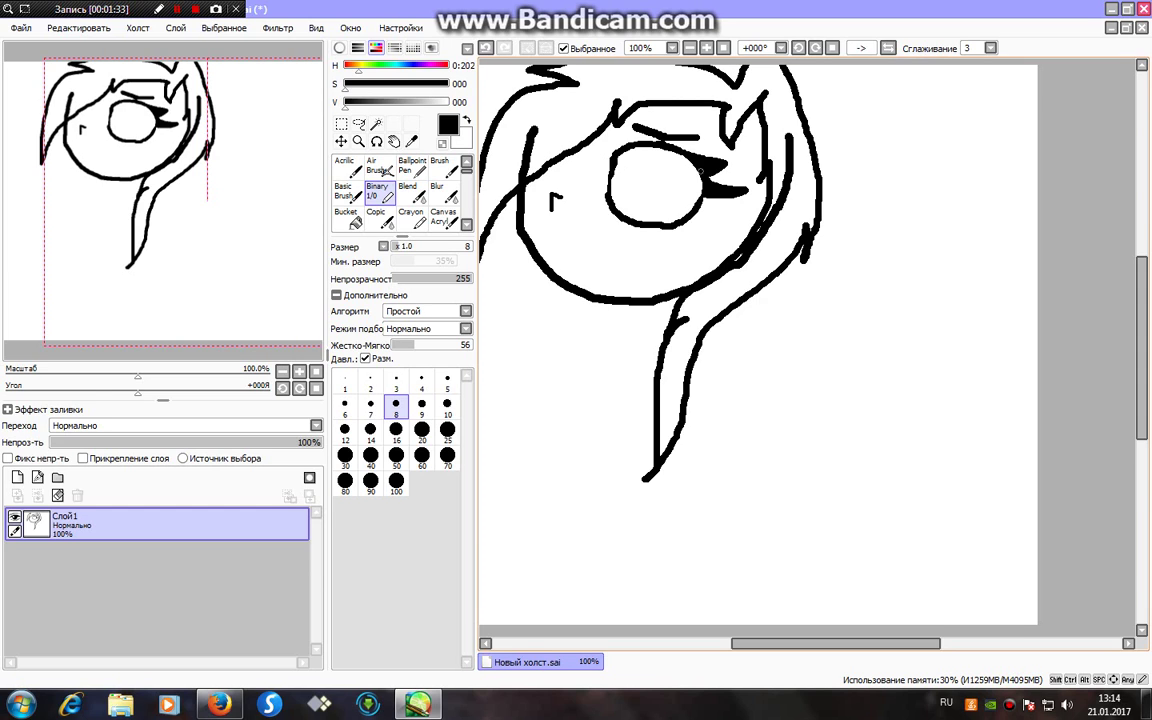
- Draw two curved vertical lines inside the eye and fill the area beside the eyelash with black
left_click_drag(660, 150, 682, 225)
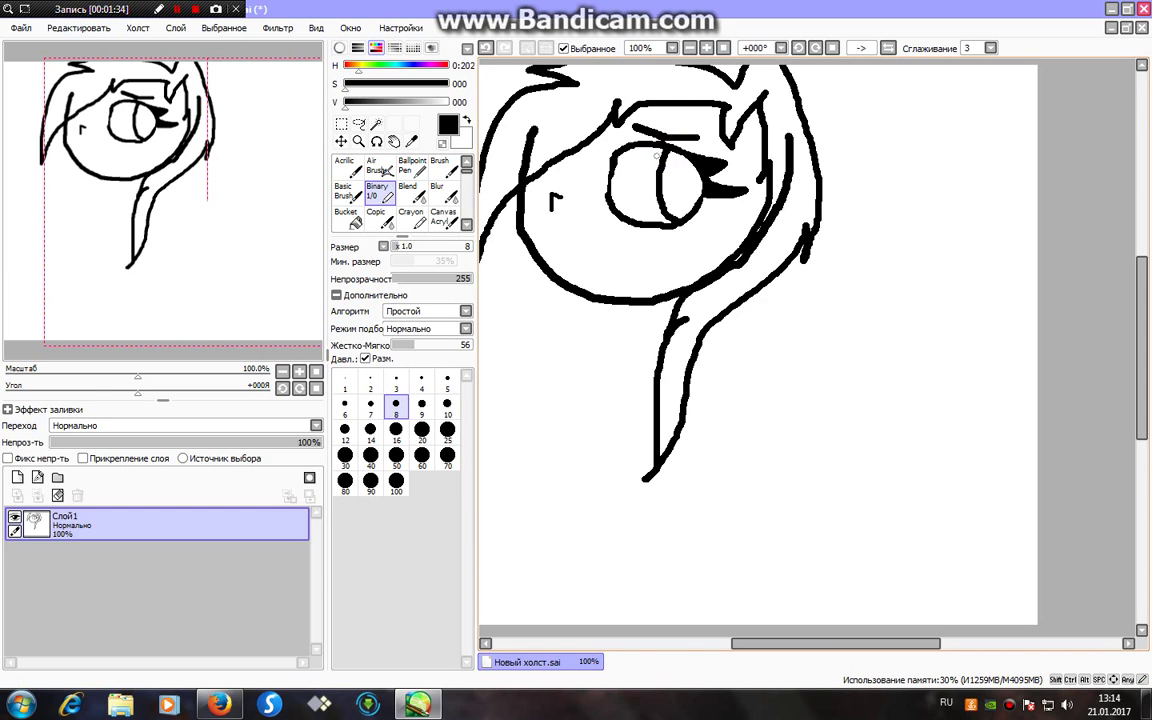
left_click_drag(648, 146, 643, 192)
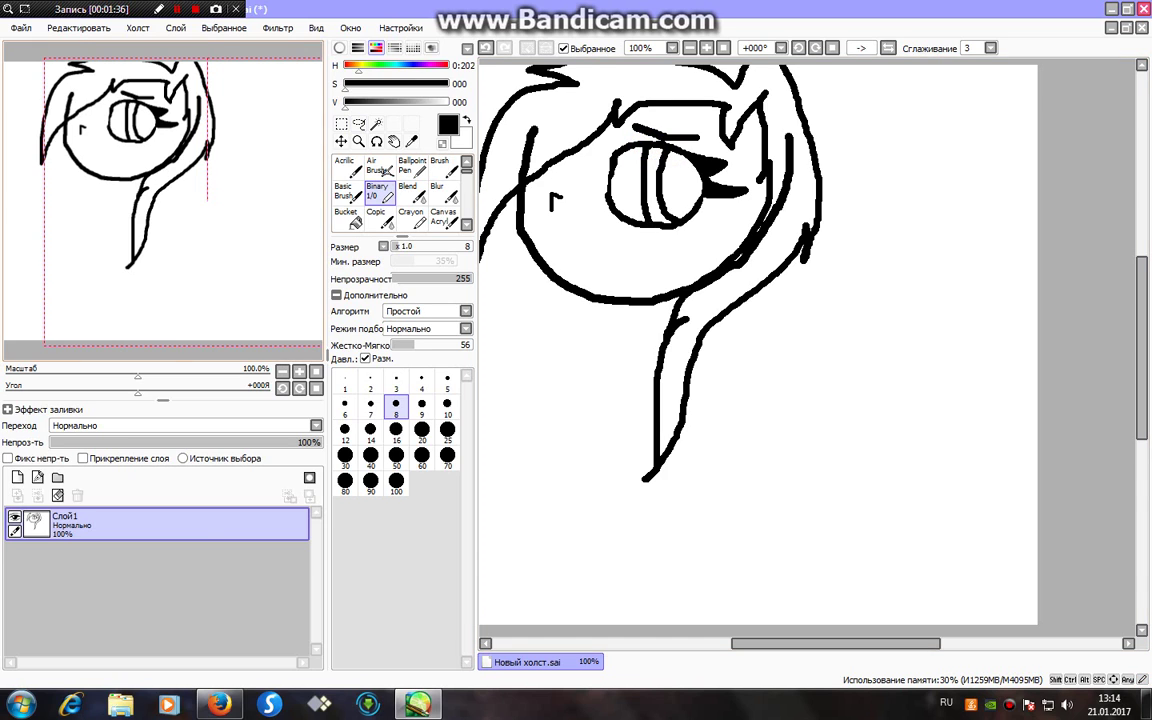
left_click(346, 218)
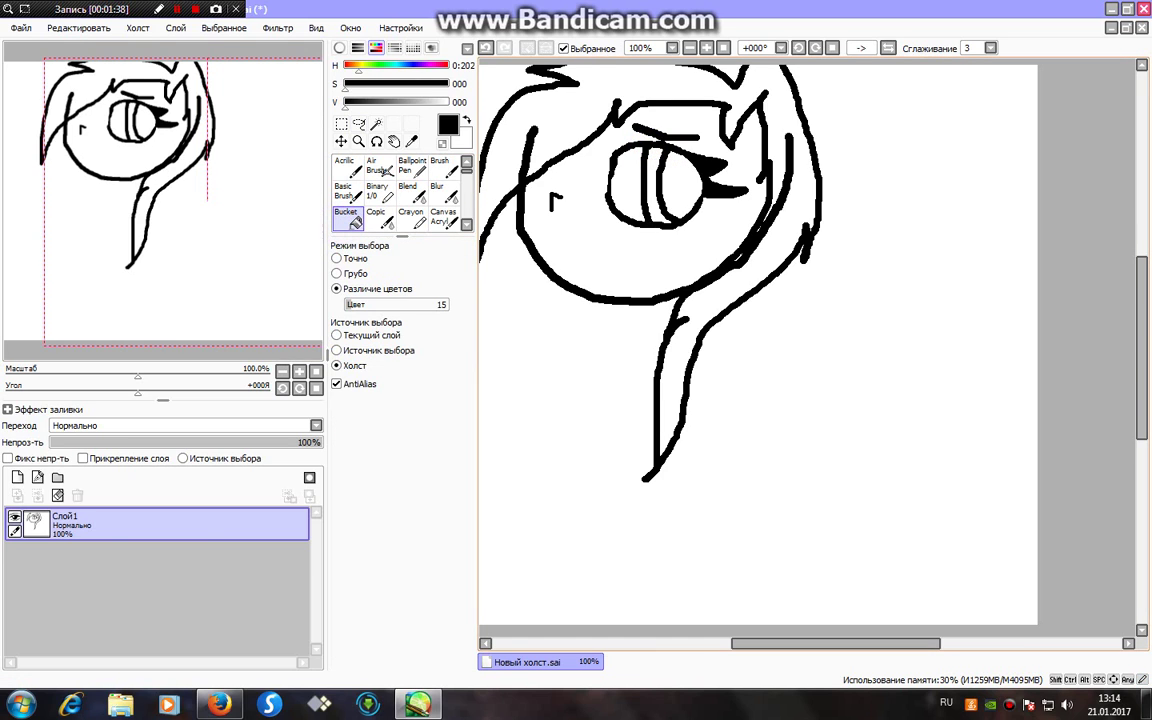
left_click(672, 190)
left_click(684, 180)
- Draw a short curved mouth below the eye and begin the neck with a small line under the chin
left_click(378, 190)
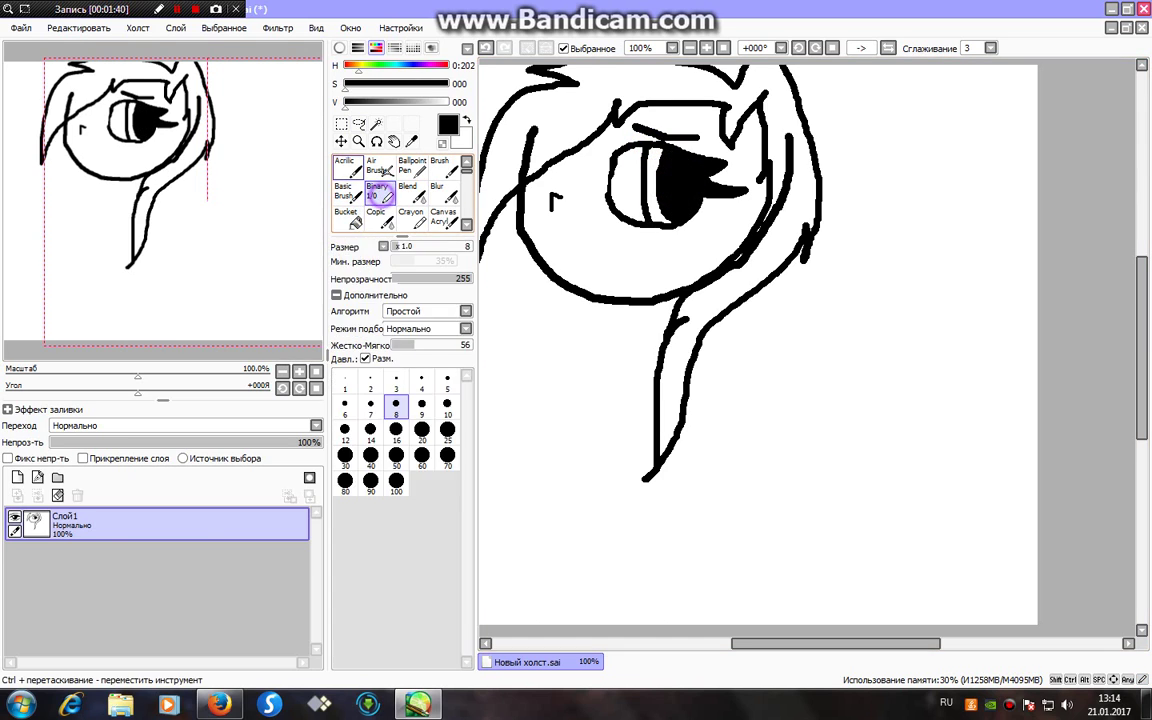
left_click_drag(194, 86, 184, 100)
mouse_move(645, 237)
left_mouse_down()
mouse_move(706, 222)
mouse_move(652, 234)
left_mouse_up()
key("ctrl+z")
left_click_drag(145, 160, 148, 172)
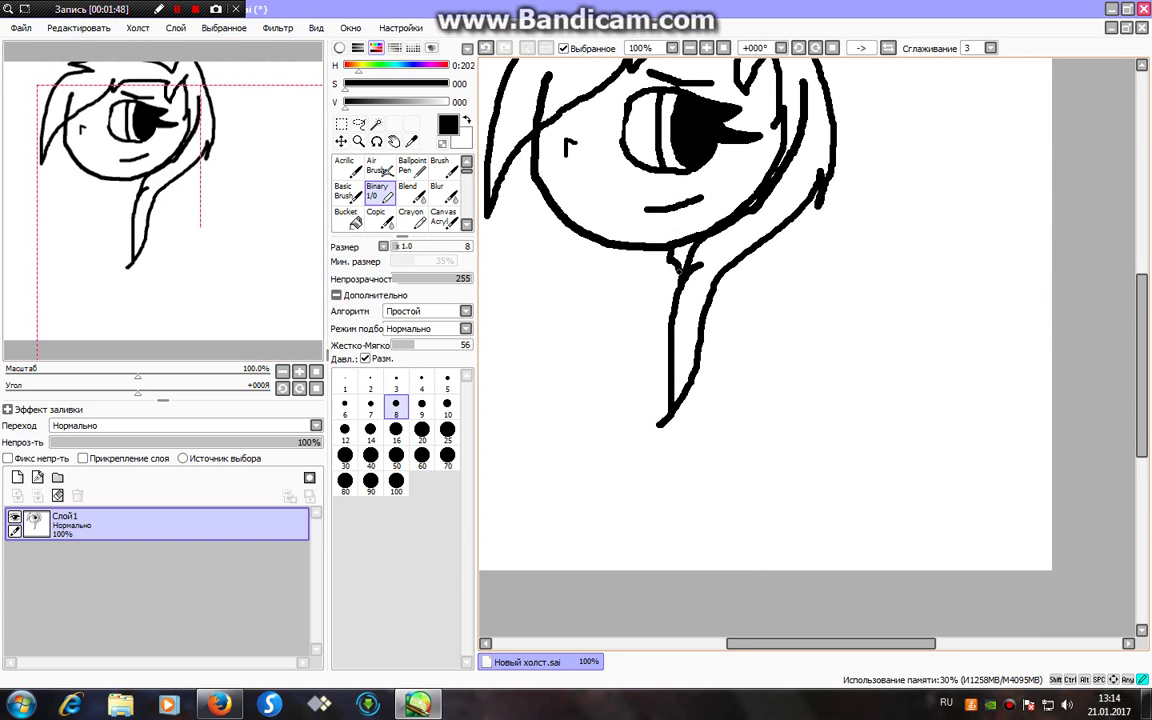
- Draw a small hand with pointed fingers at the lower end of the long hanging shape
left_click_drag(704, 322, 716, 380)
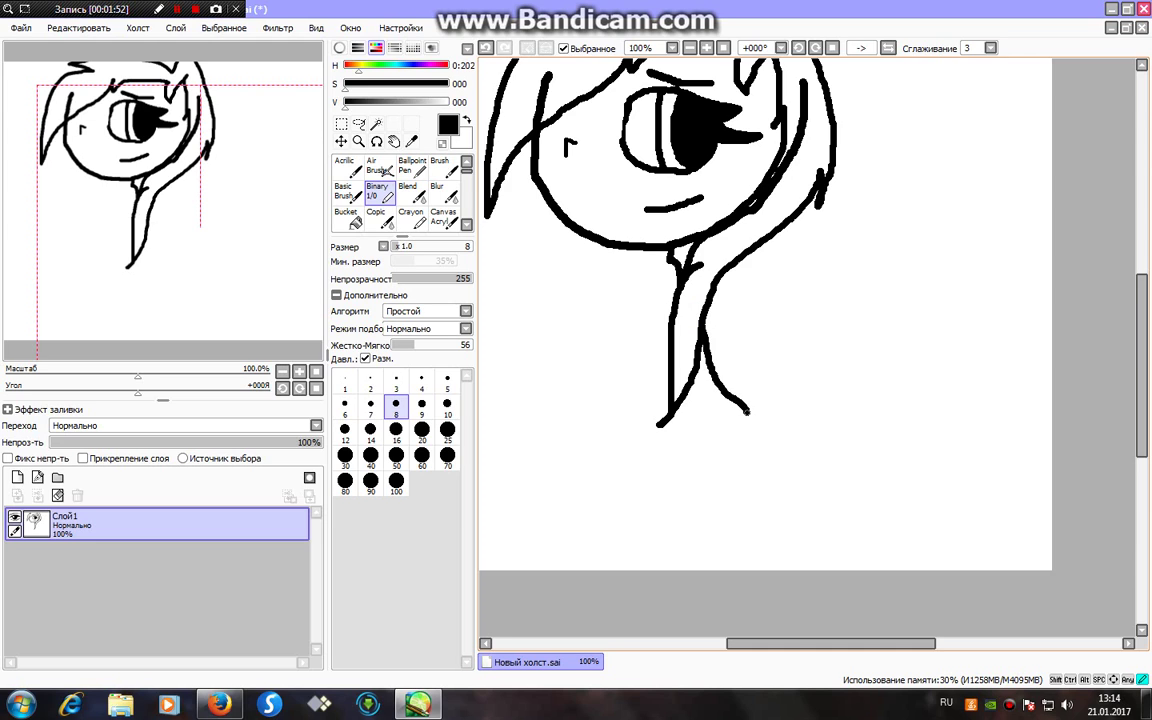
left_click(487, 47)
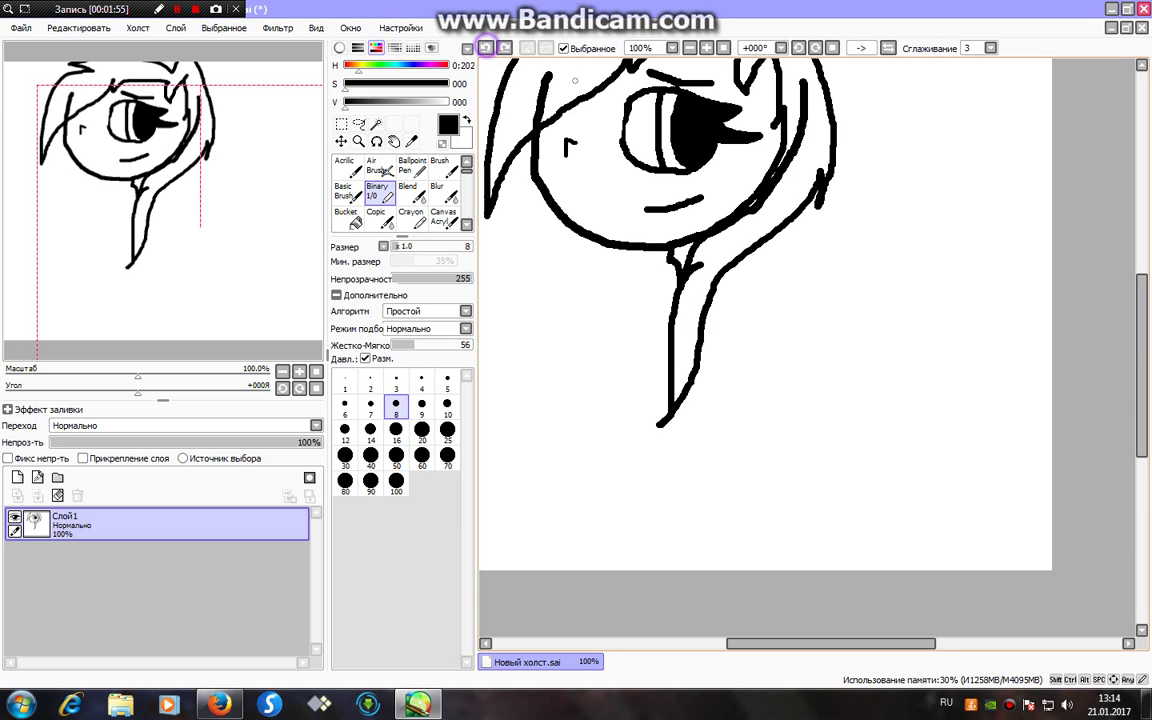
left_click_drag(692, 376, 703, 447)
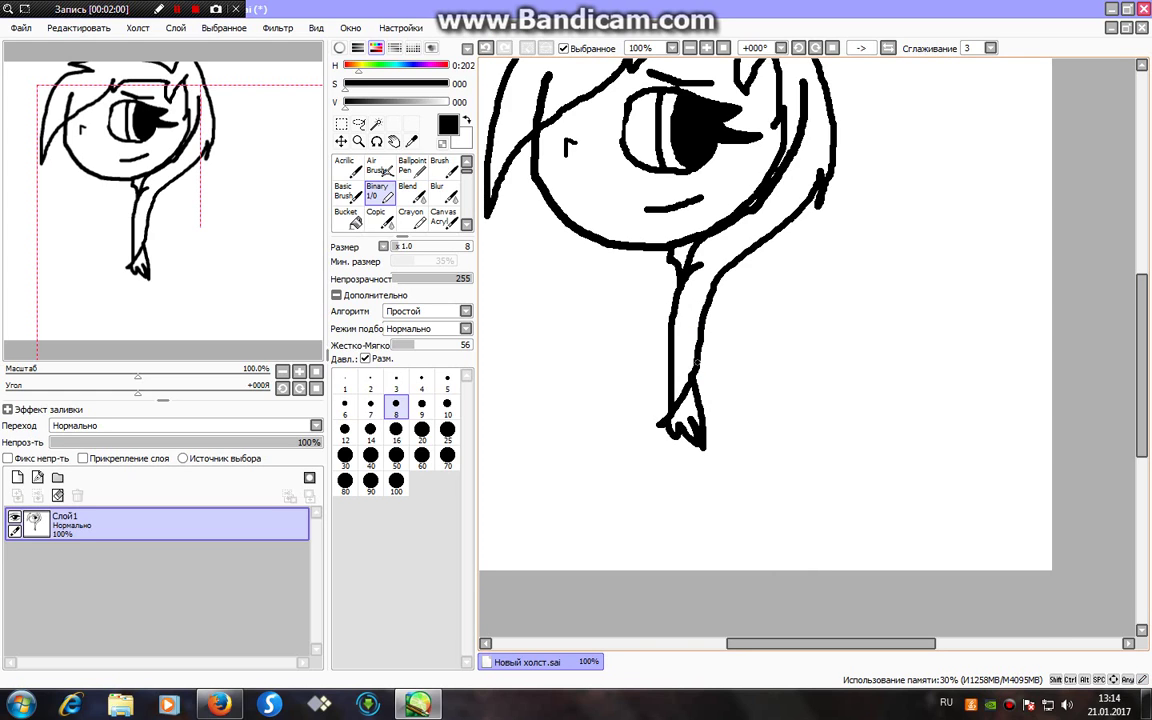
- Draw the right edge of the body as a line from below the neck down to the bottom of the canvas
left_click_drag(656, 284, 663, 362)
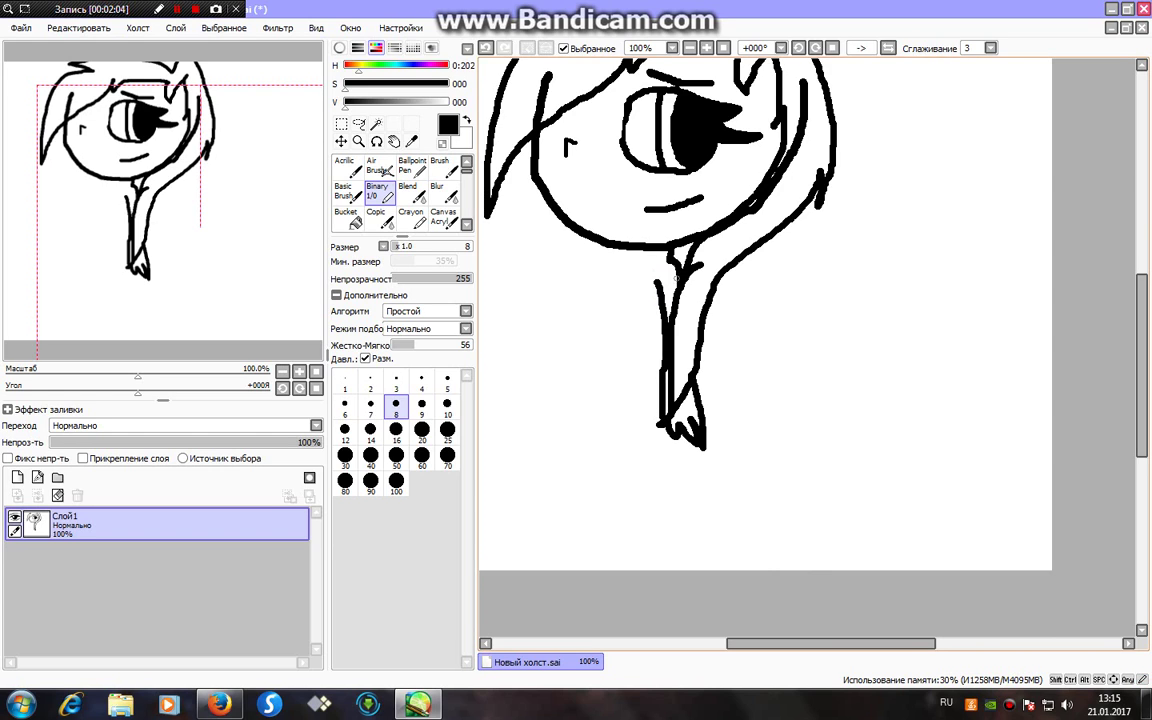
mouse_move(665, 292)
left_mouse_down()
mouse_move(648, 405)
mouse_move(728, 568)
left_mouse_up()
key("ctrl+z")
left_click_drag(661, 365, 658, 570)
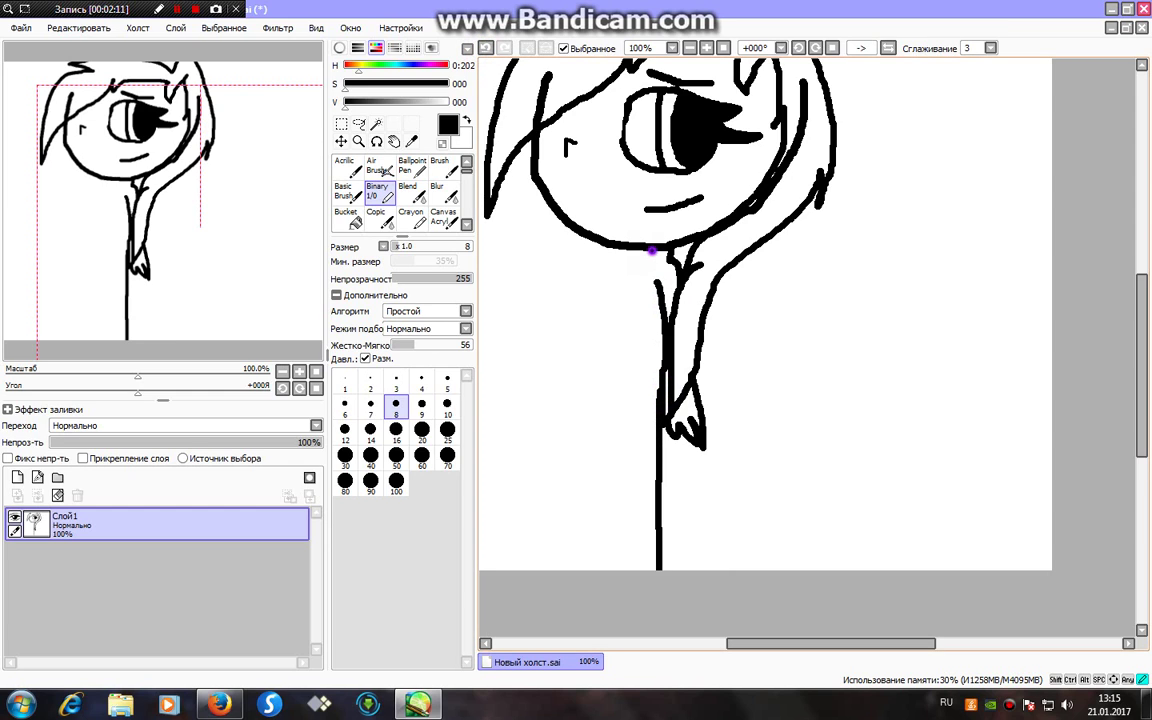
- Draw the neck and collar, and outline the left side of the body and the leg down to the bottom of the canvas
mouse_move(652, 250)
left_mouse_down()
mouse_move(632, 300)
mouse_move(654, 307)
mouse_move(682, 286)
mouse_move(671, 259)
left_mouse_up()
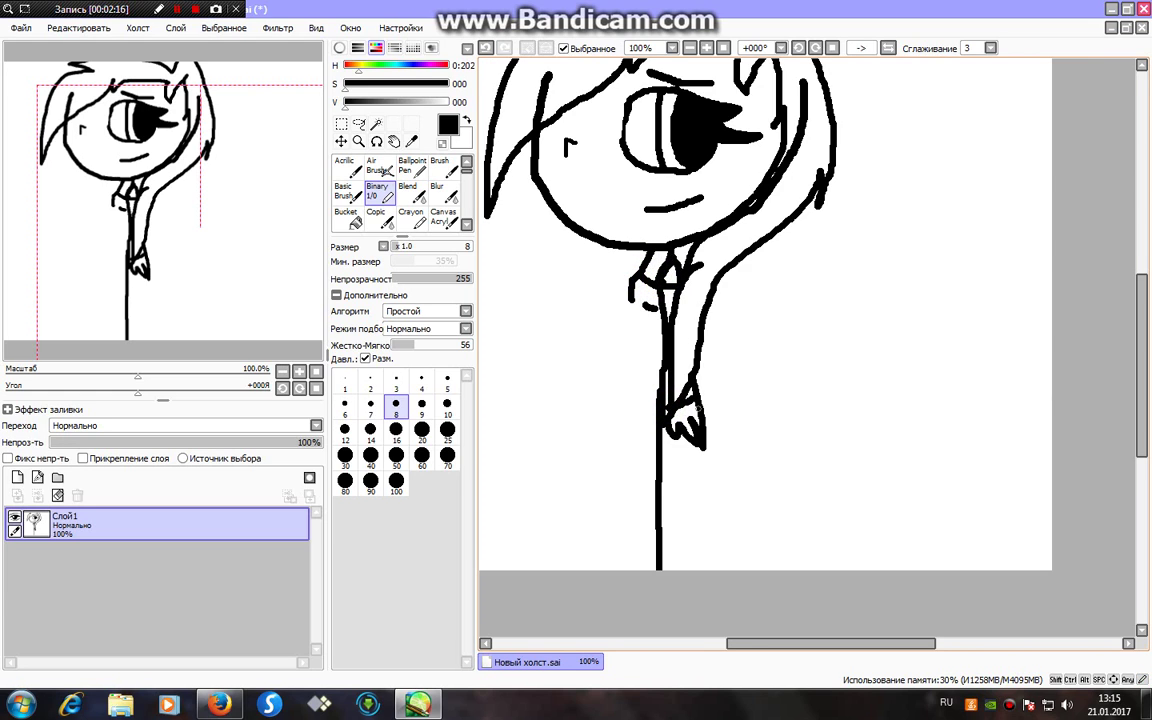
left_click_drag(699, 412, 669, 423)
mouse_move(630, 298)
left_mouse_down()
mouse_move(614, 403)
mouse_move(634, 411)
mouse_move(618, 405)
mouse_move(590, 570)
left_mouse_up()
left_click_drag(632, 424, 597, 619)
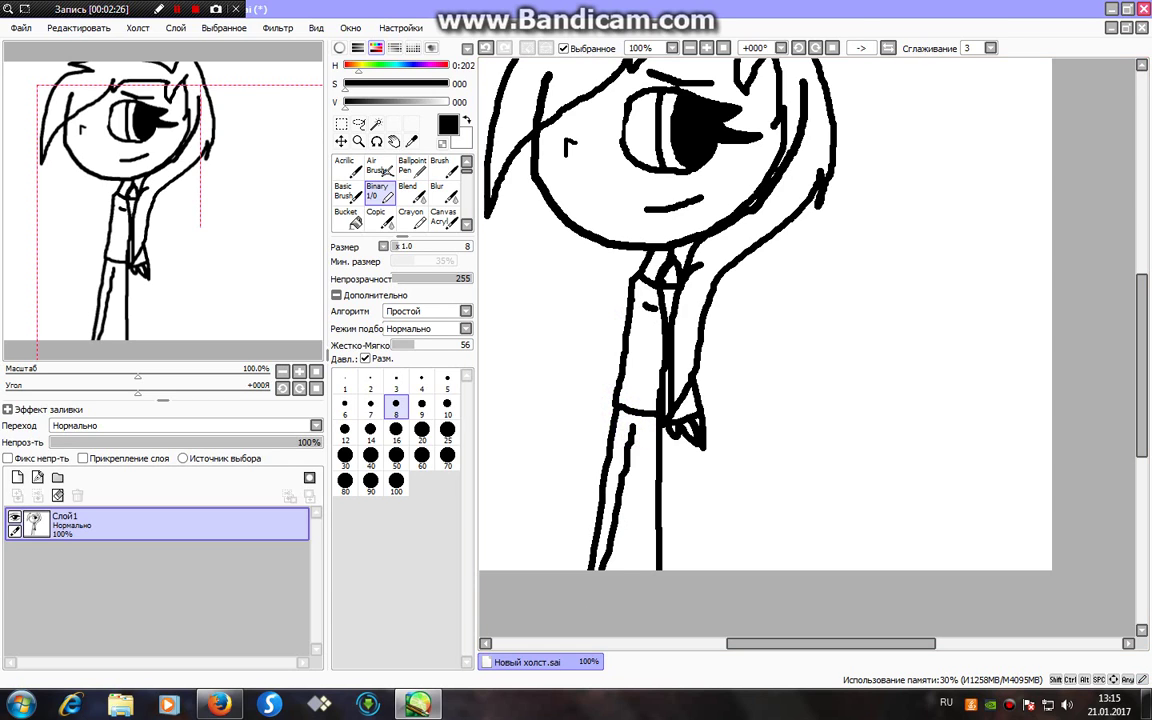
- Undo the left body and leg lines, and redraw them with a diagonal hem and an inner leg line
left_click(488, 48)
left_click(488, 48)
left_click(485, 47)
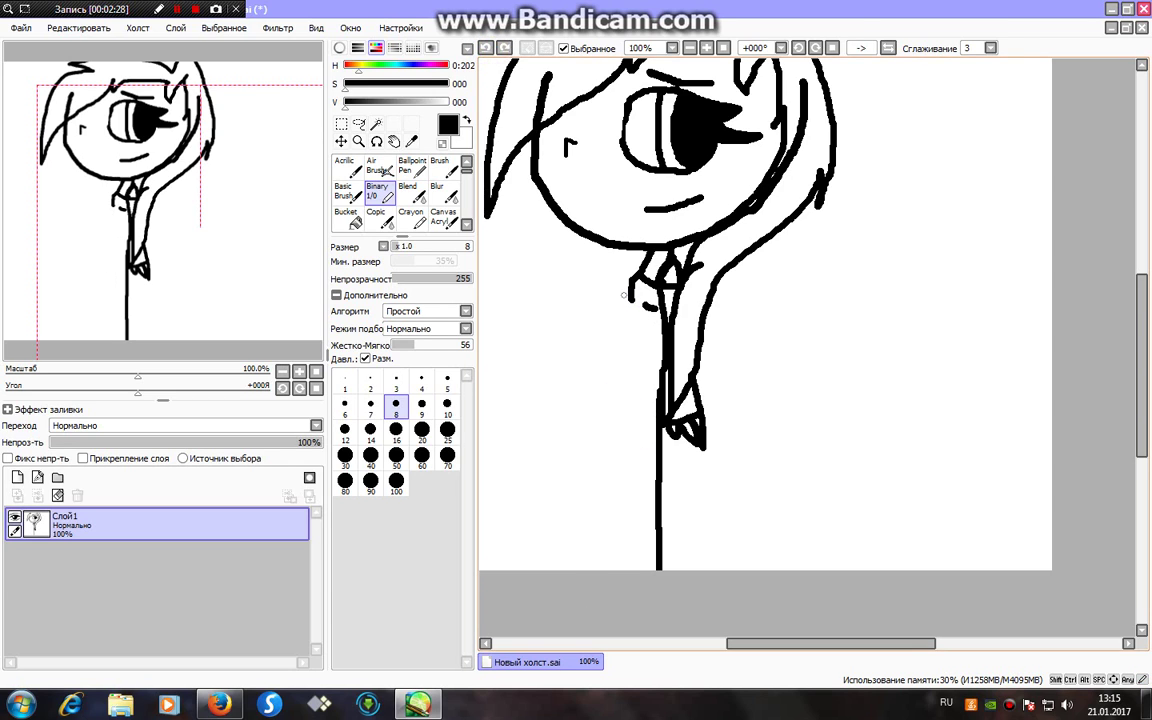
mouse_move(630, 297)
left_mouse_down()
mouse_move(612, 395)
mouse_move(659, 452)
left_mouse_up()
left_click_drag(612, 400, 599, 568)
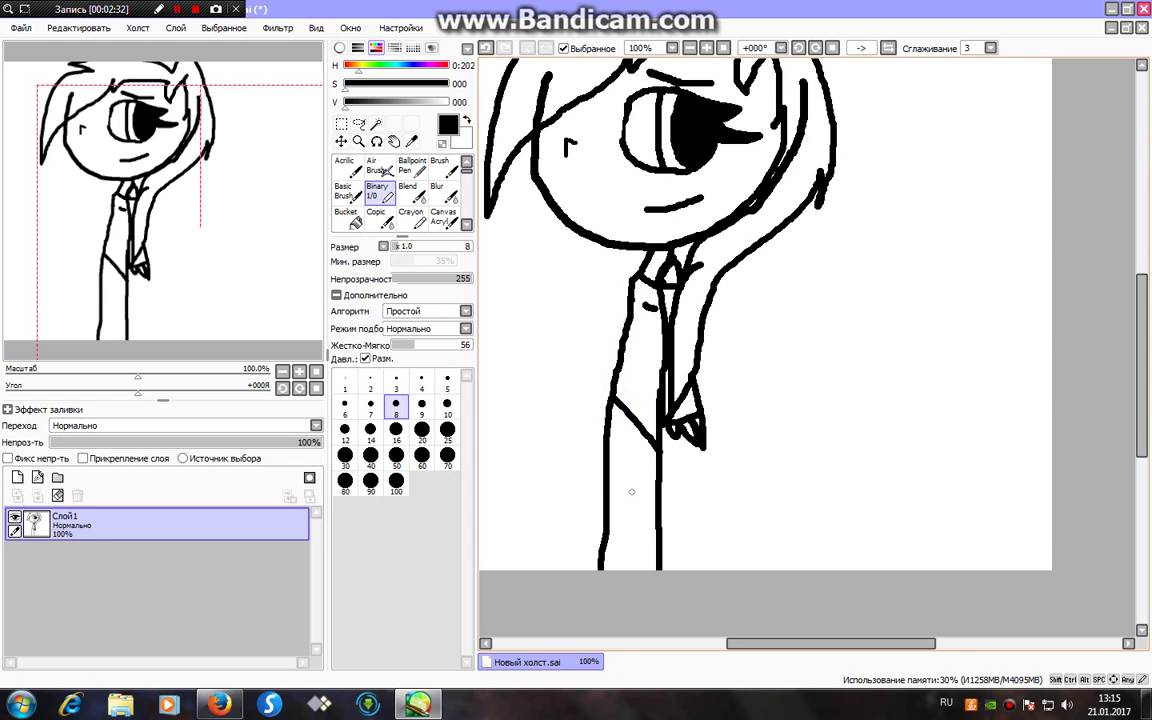
left_click_drag(627, 449, 628, 568)
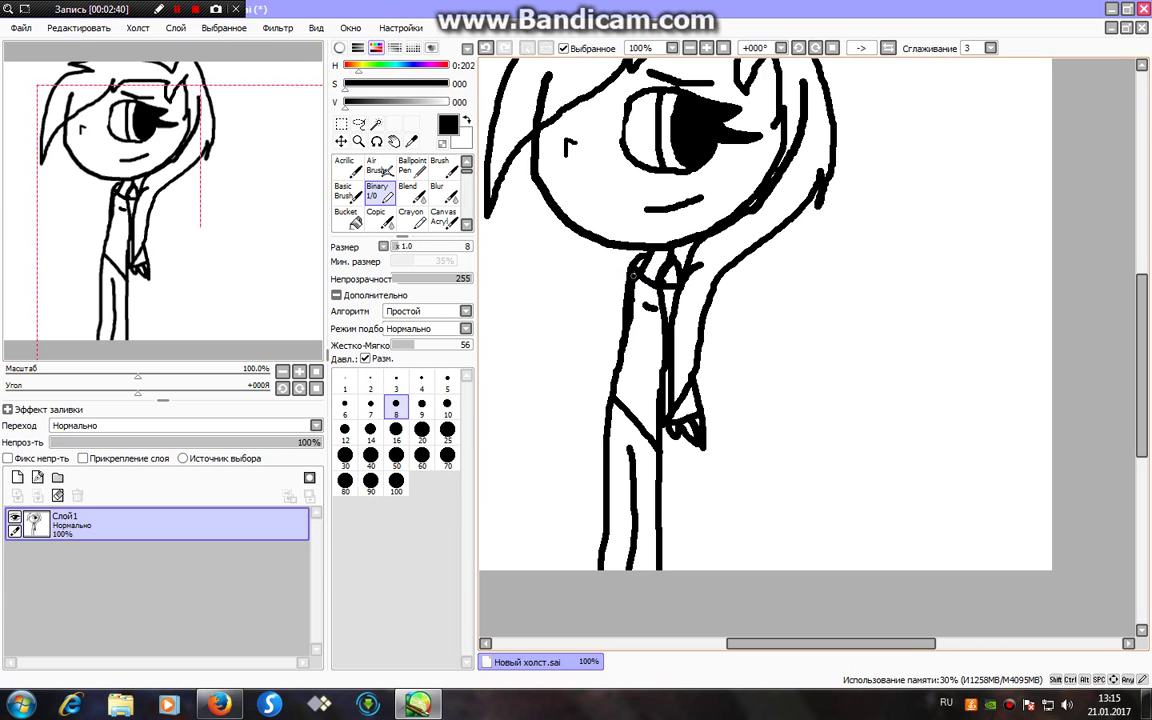
- Add short black strokes between and below the pointed fingers to close off the bottom of the hand
left_click_drag(134, 207, 191, 220)
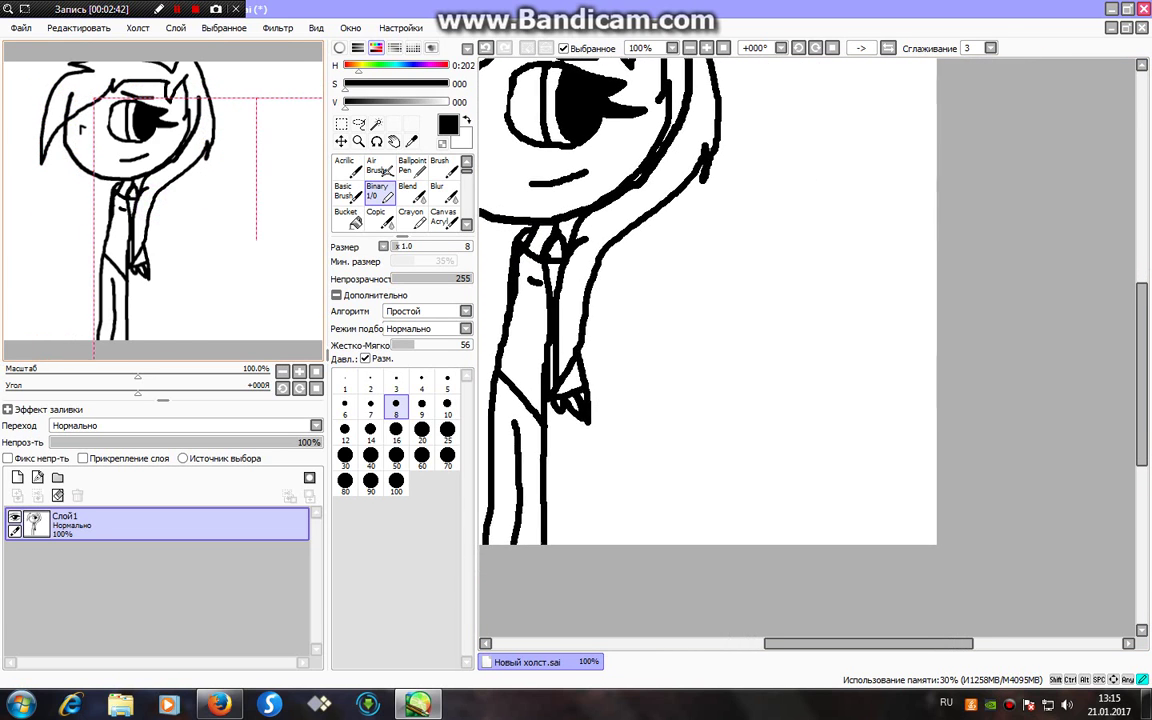
left_click_drag(257, 241, 257, 228)
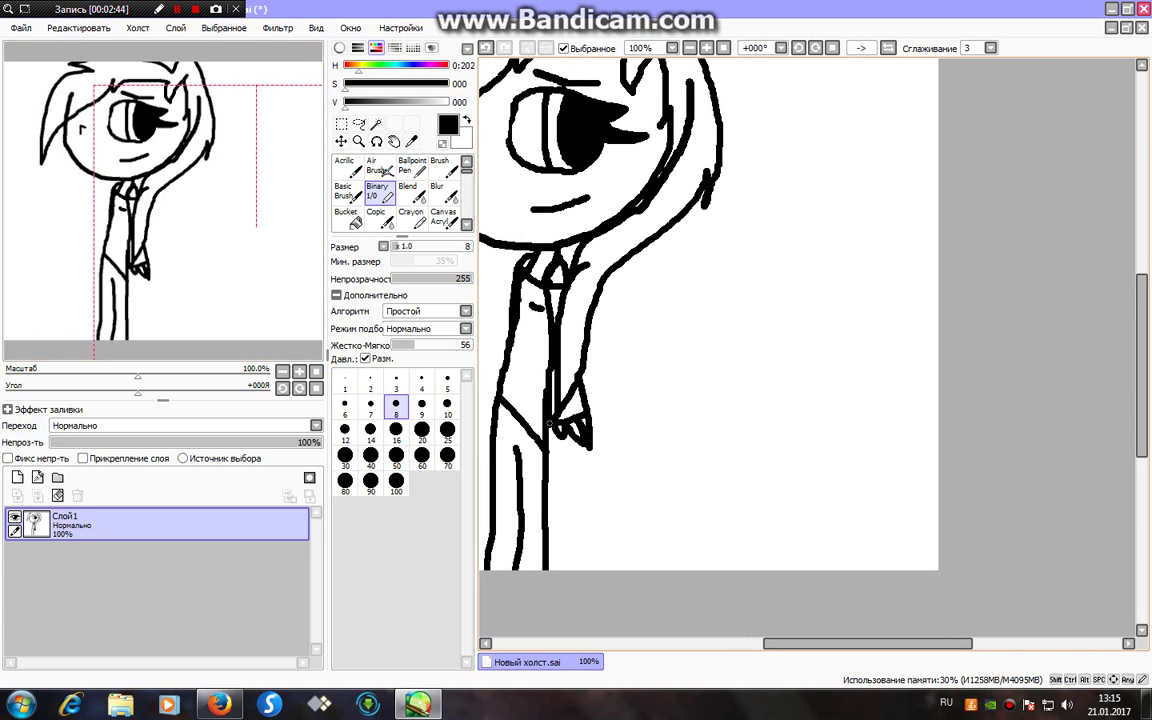
left_click_drag(555, 444, 555, 450)
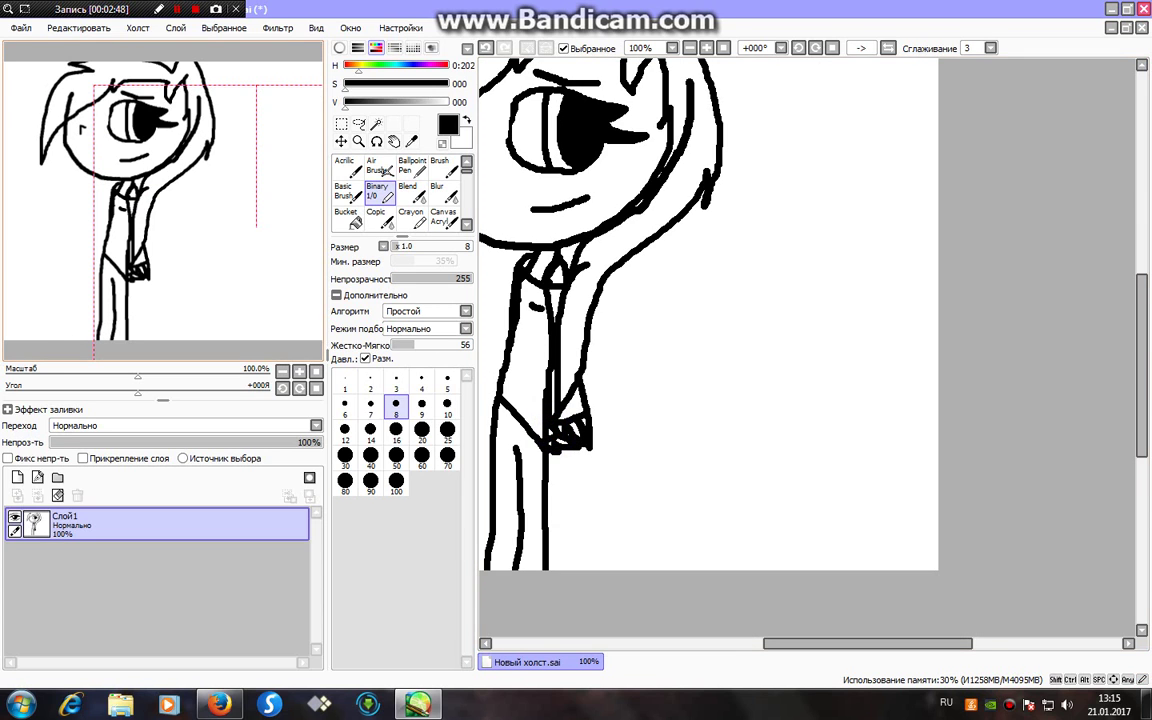
- Paint over the hair strokes at the top right of the head in white with a size 70 brush
left_click_drag(256, 227, 262, 175)
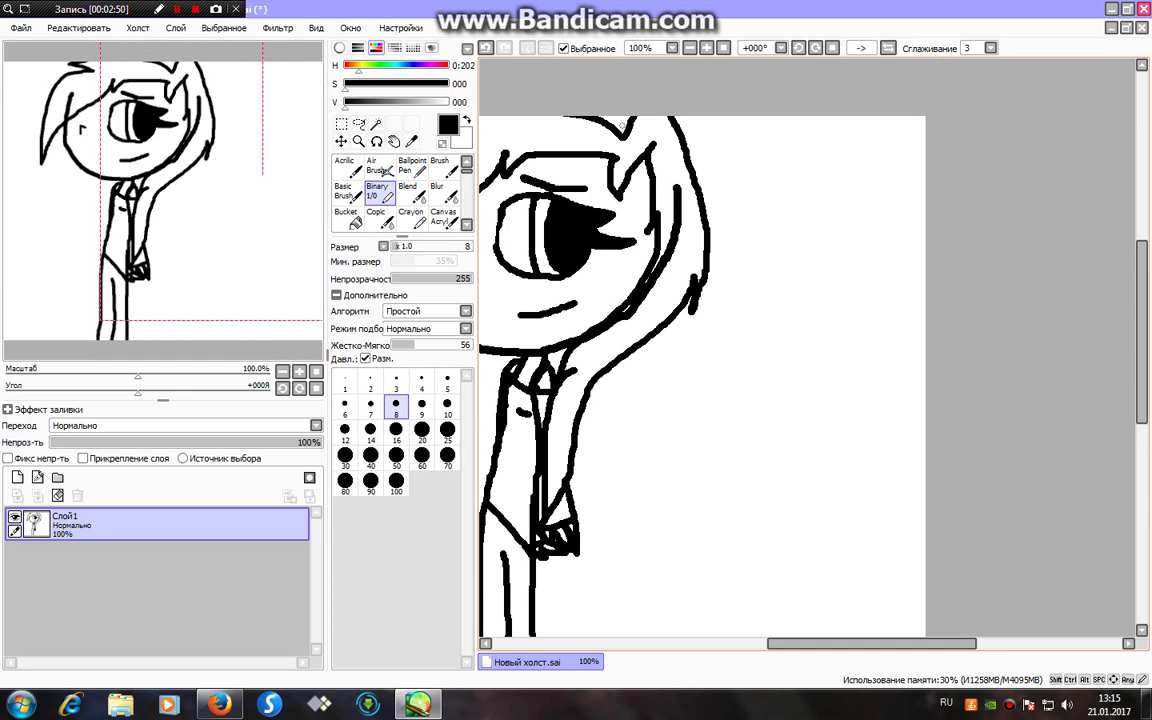
right_click(691, 147)
left_click(453, 450)
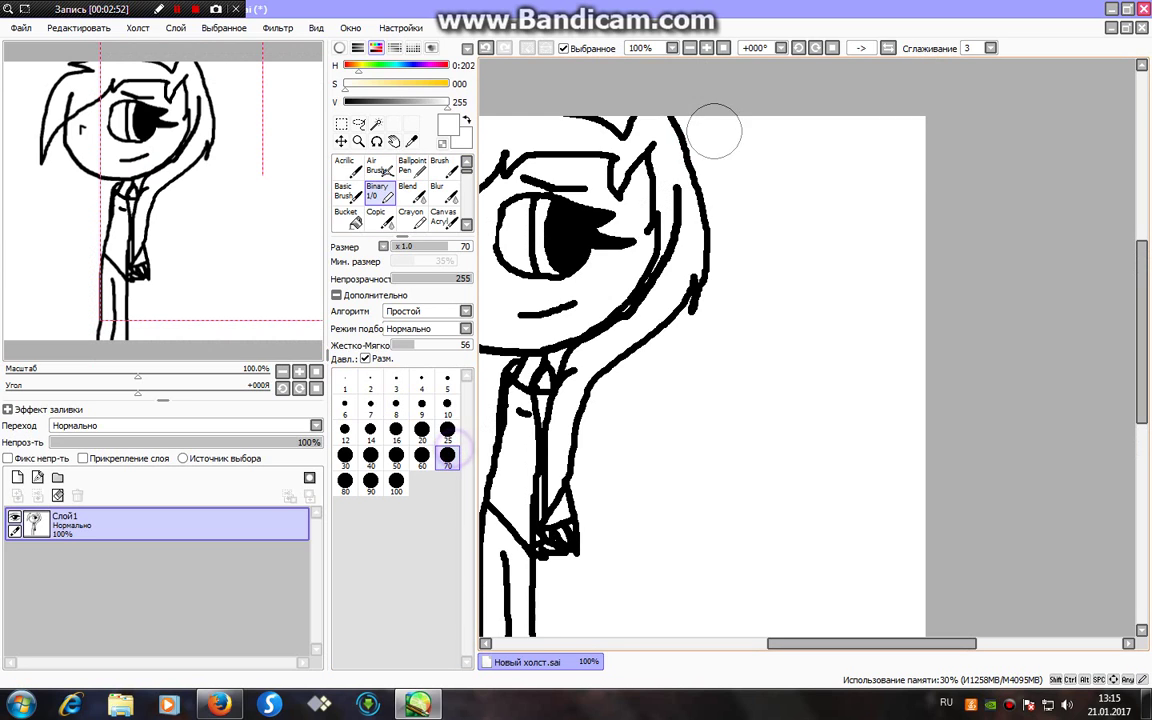
mouse_move(714, 131)
left_mouse_down()
mouse_move(648, 95)
mouse_move(638, 103)
left_mouse_up()
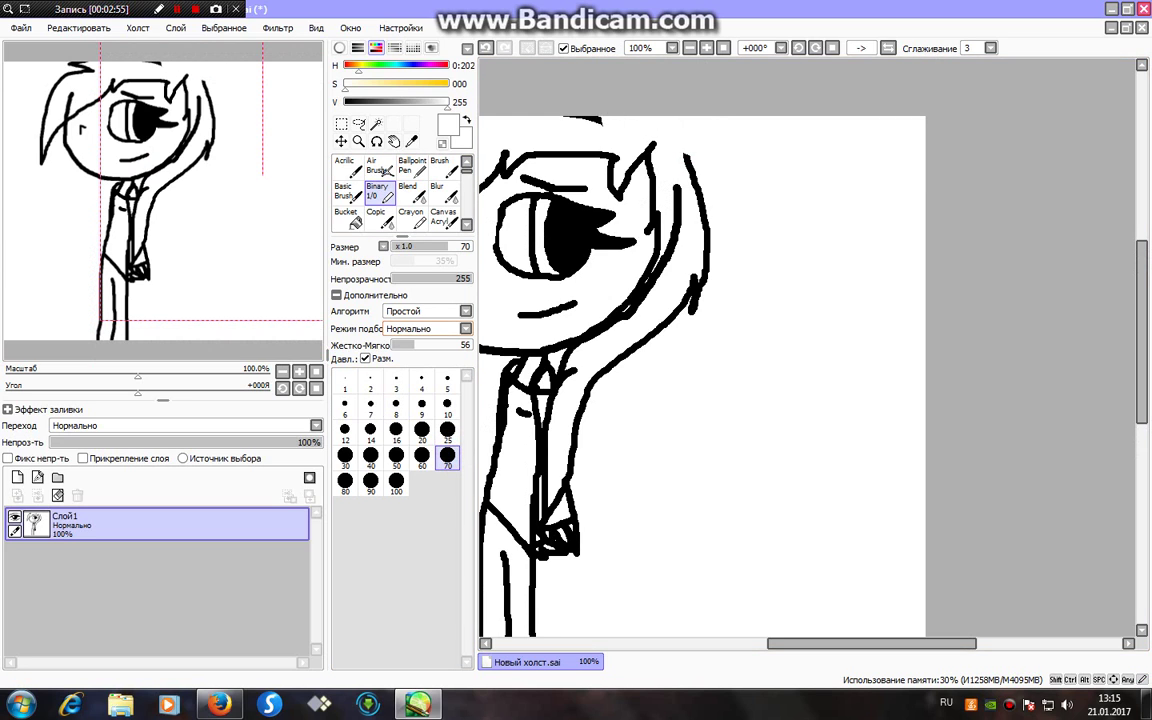
- Draw the upper head line and a pointed right ear in black at size 10, and fill the ear's outer part black
left_click(447, 403)
key("x")
left_click_drag(565, 118, 662, 138)
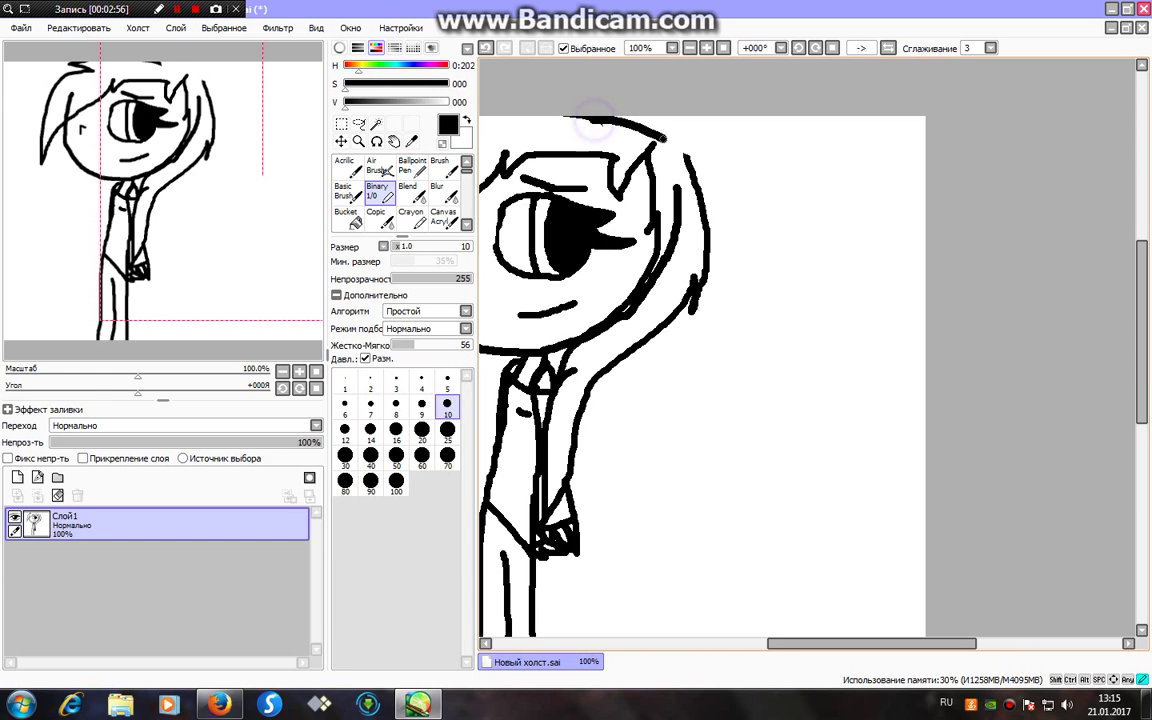
mouse_move(575, 110)
left_mouse_down()
mouse_move(739, 162)
mouse_move(700, 198)
mouse_move(694, 173)
mouse_move(695, 193)
left_mouse_up()
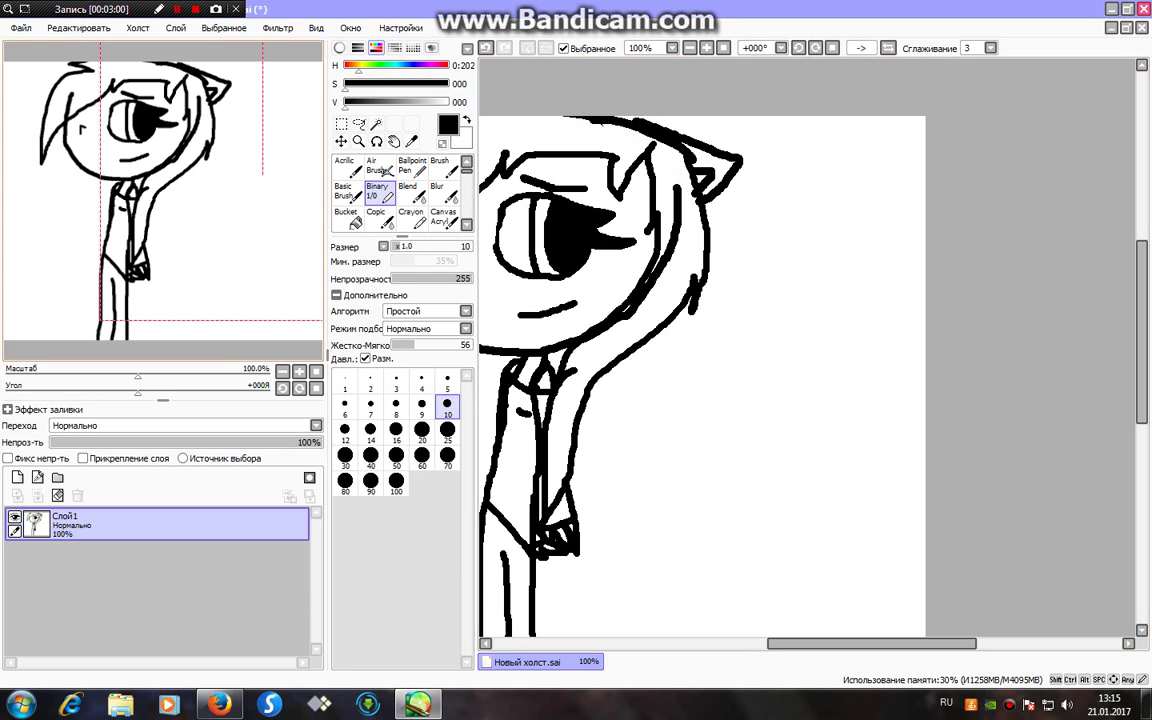
left_click(346, 218)
left_click(698, 158)
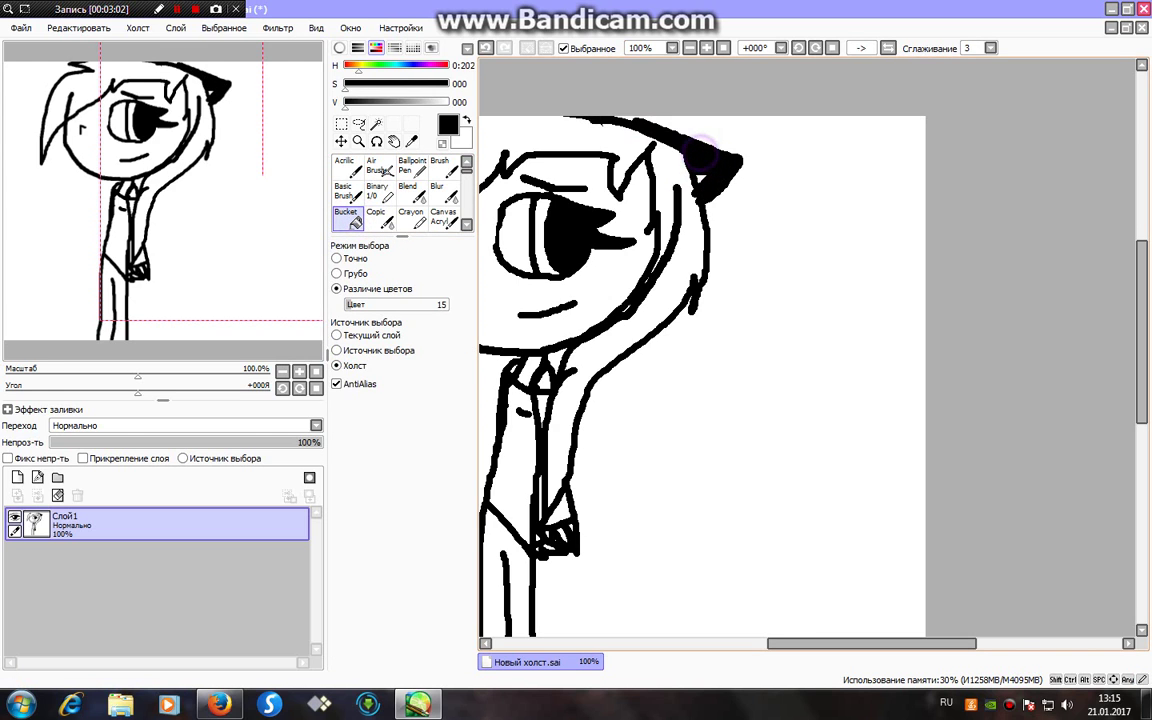
left_click(378, 192)
left_click_drag(278, 139, 171, 127)
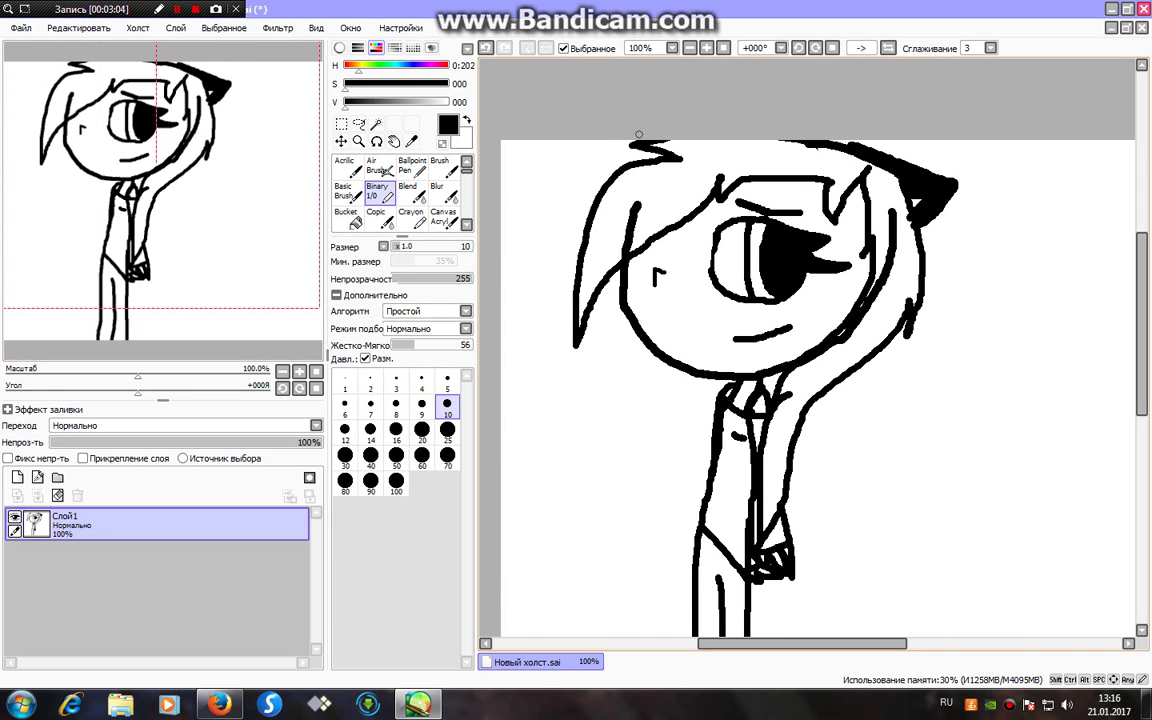
left_click_drag(583, 156, 620, 146)
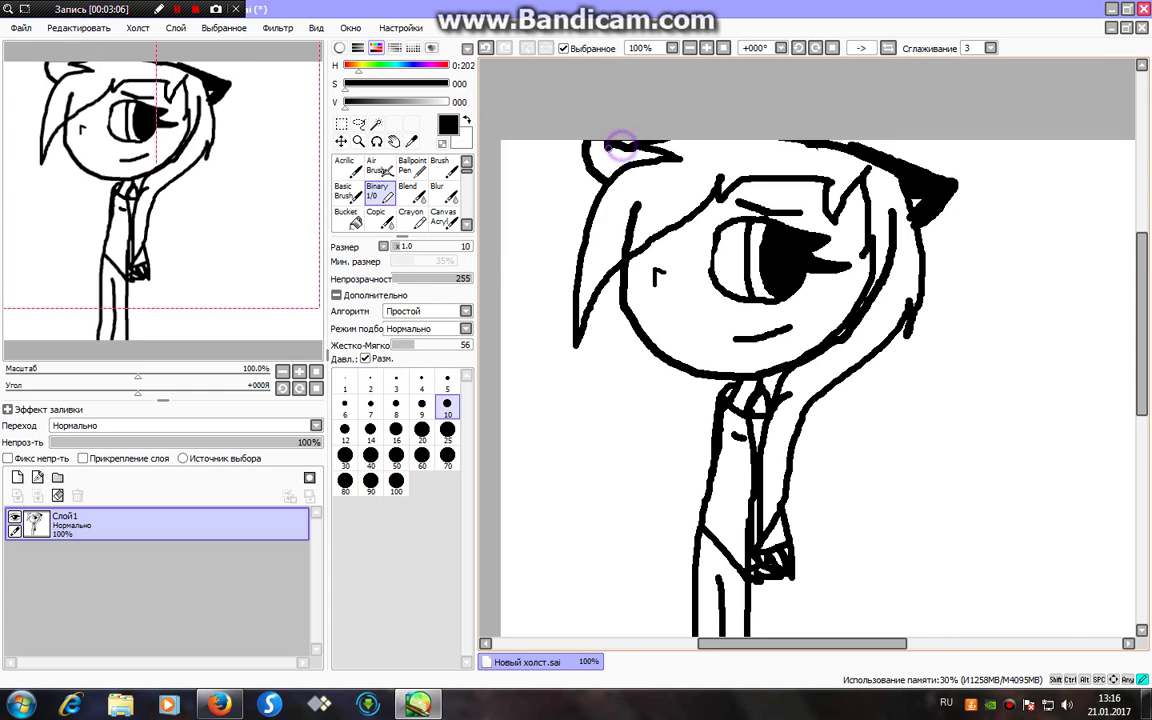
left_click(484, 47)
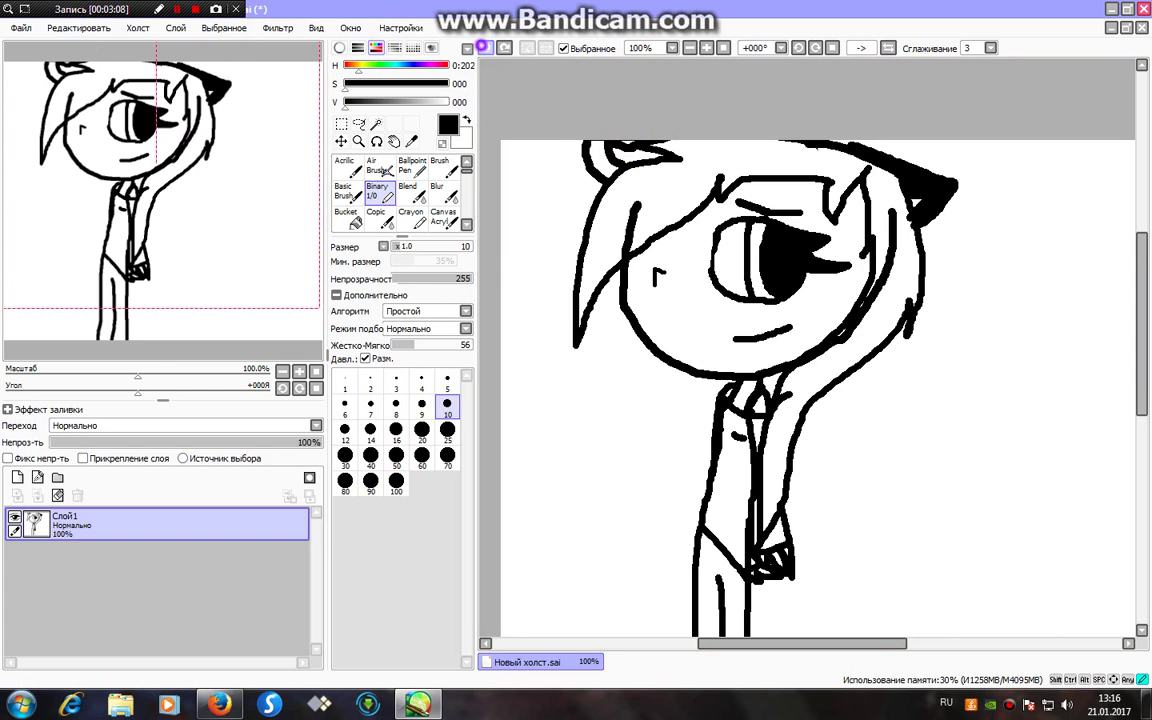
left_click(484, 47)
left_click(484, 47)
- Draw a sideways-pointing ear at the head's upper left and fill its sections black
mouse_move(637, 145)
left_mouse_down()
mouse_move(562, 176)
mouse_move(594, 200)
left_mouse_up()
left_click_drag(620, 155, 591, 168)
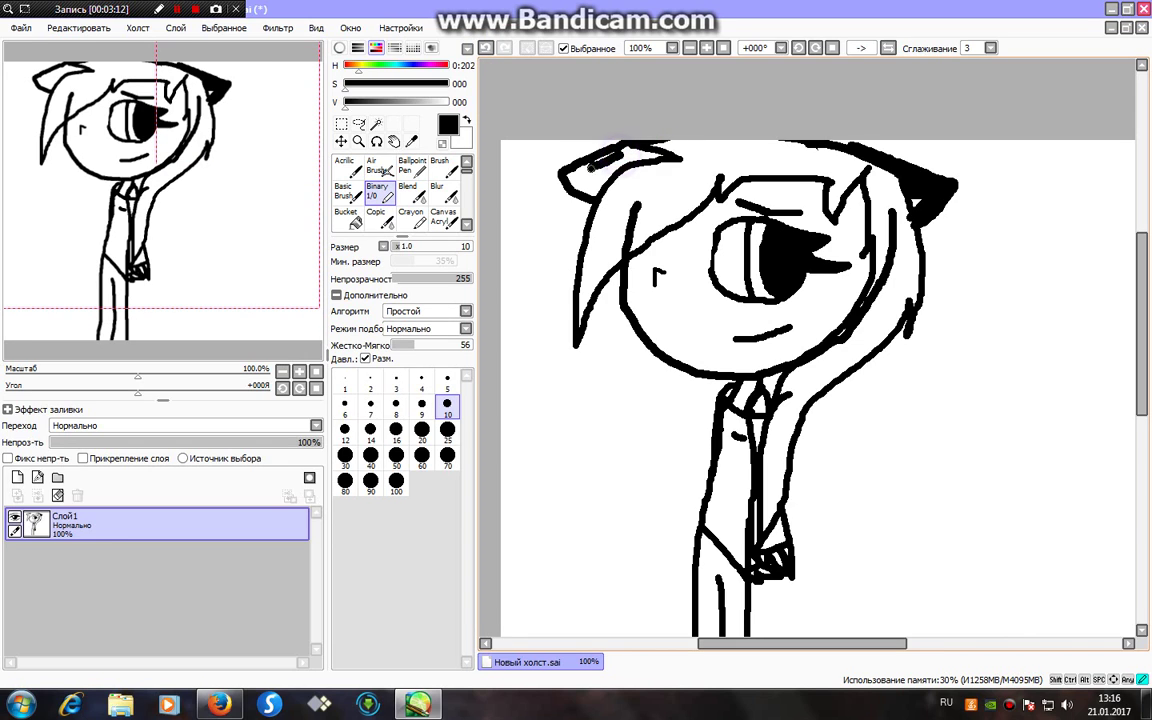
left_click(346, 218)
left_click(584, 178)
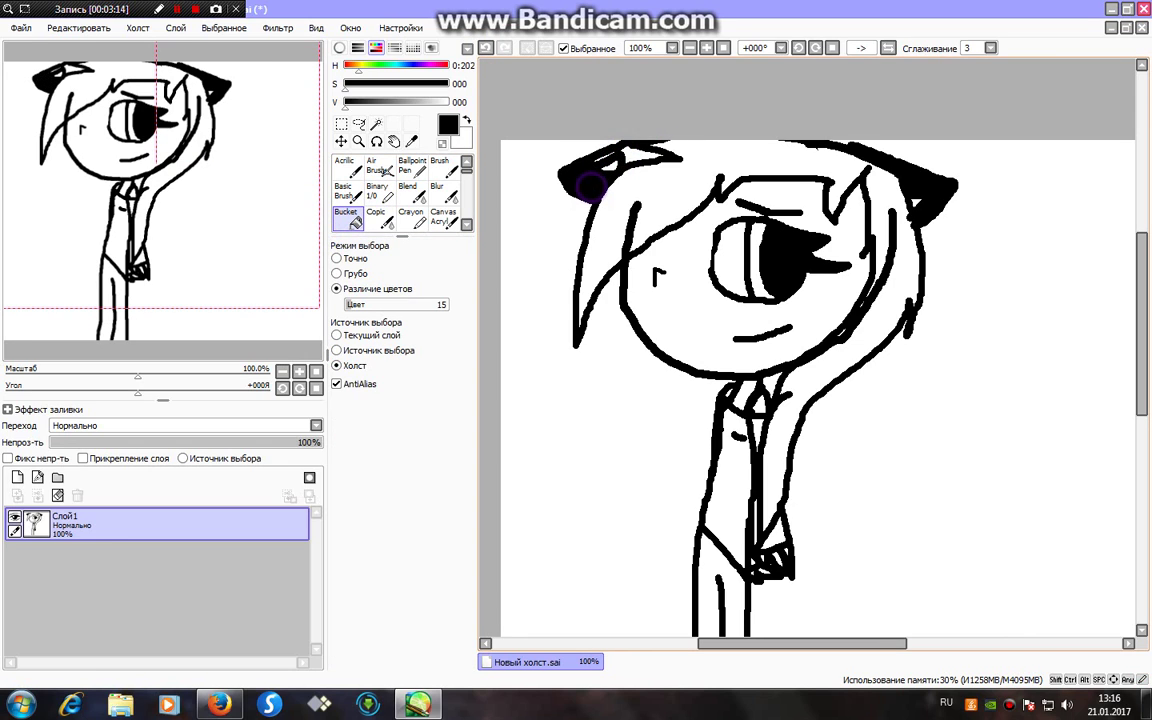
left_click(641, 151)
left_click(597, 160)
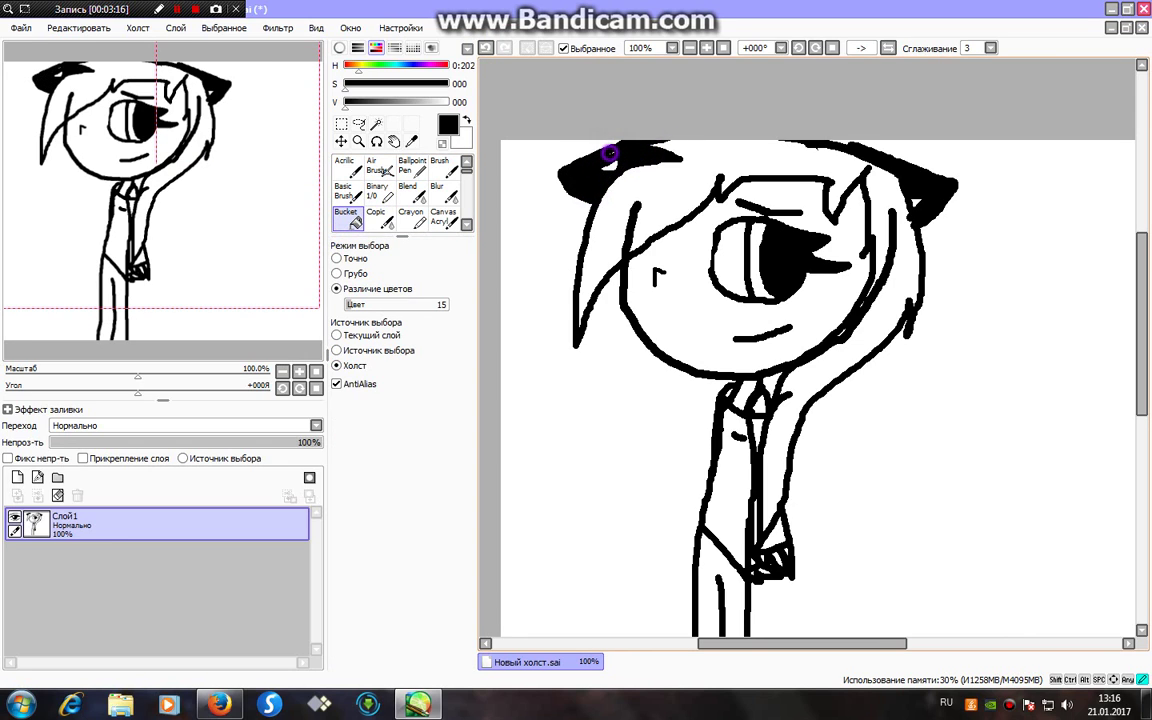
- Draw a curled tail behind the leg with a jagged line near its tip, and fill the part below it black
left_click(377, 190)
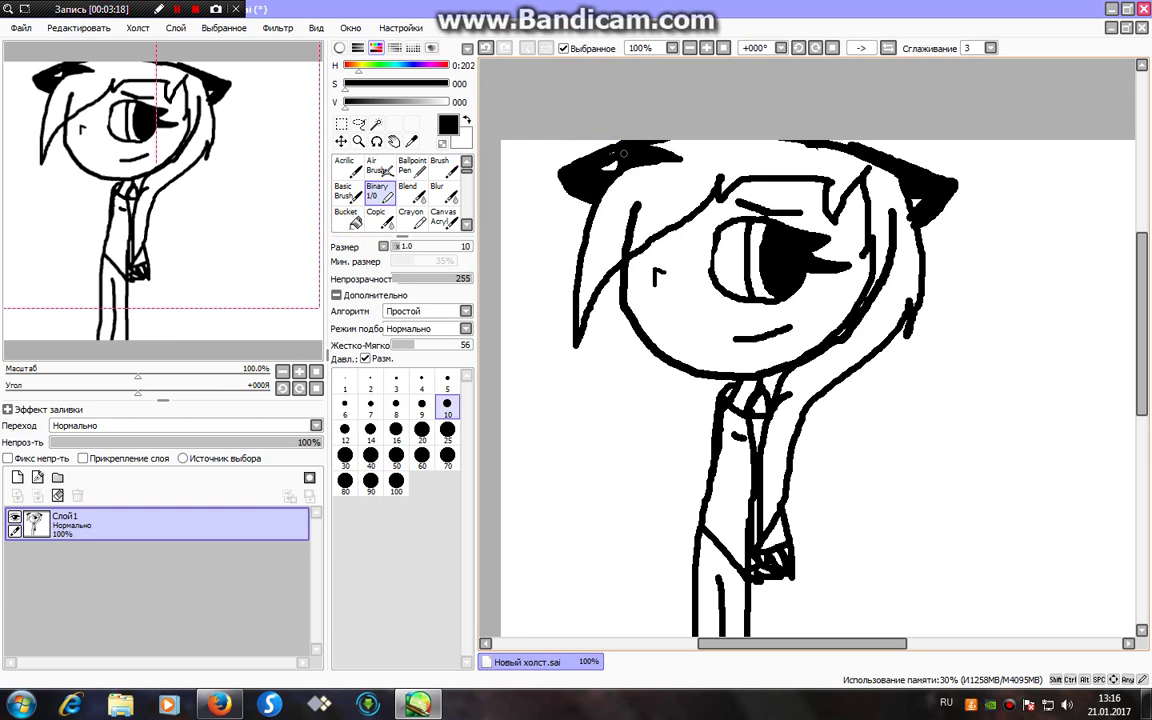
left_click_drag(151, 148, 182, 219)
mouse_move(683, 436)
left_mouse_down()
mouse_move(745, 494)
mouse_move(798, 470)
mouse_move(805, 407)
mouse_move(809, 506)
mouse_move(725, 518)
mouse_move(689, 492)
left_mouse_up()
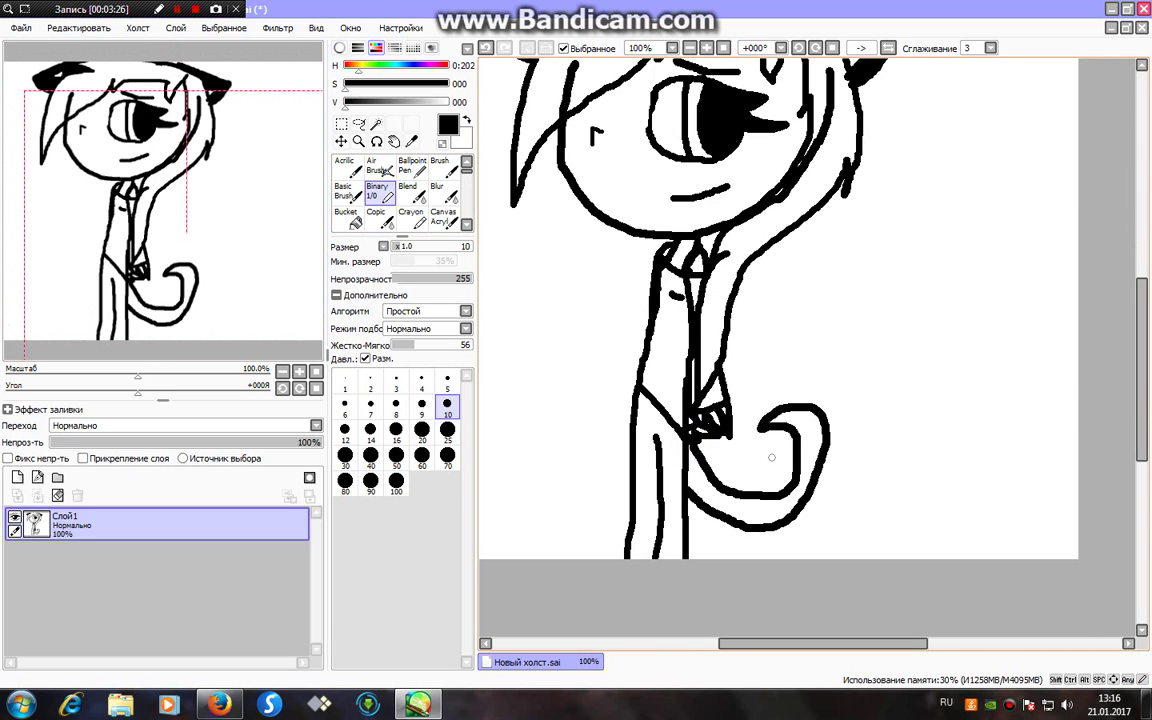
left_click_drag(804, 460, 817, 464)
left_click(348, 218)
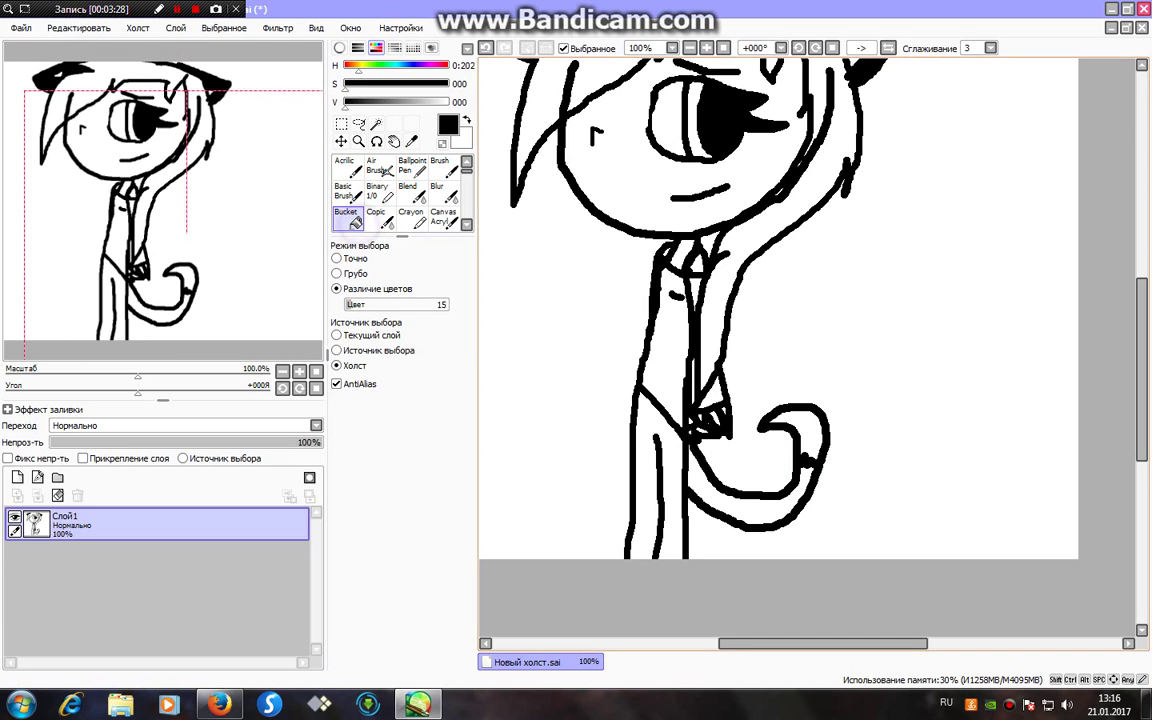
left_click(768, 516)
- Draw a small feathered wing on each side of the character's upper body
left_click(384, 193)
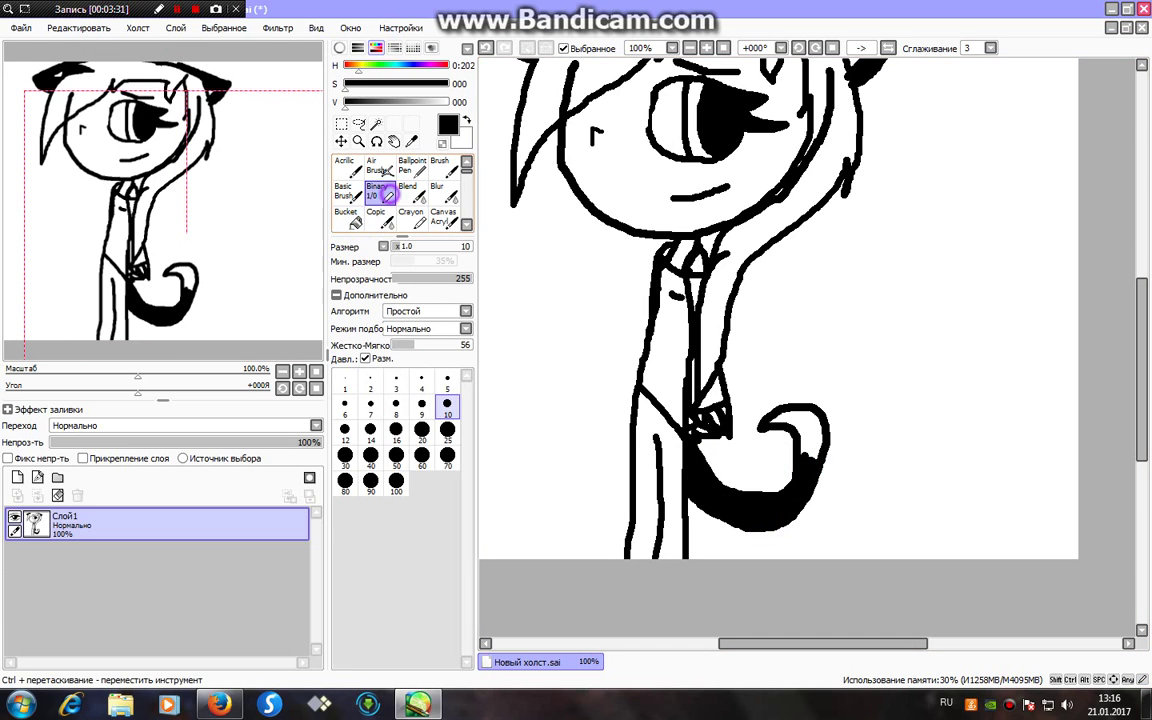
mouse_move(675, 239)
left_mouse_down()
mouse_move(581, 242)
mouse_move(605, 273)
mouse_move(610, 314)
mouse_move(599, 318)
mouse_move(643, 359)
left_mouse_up()
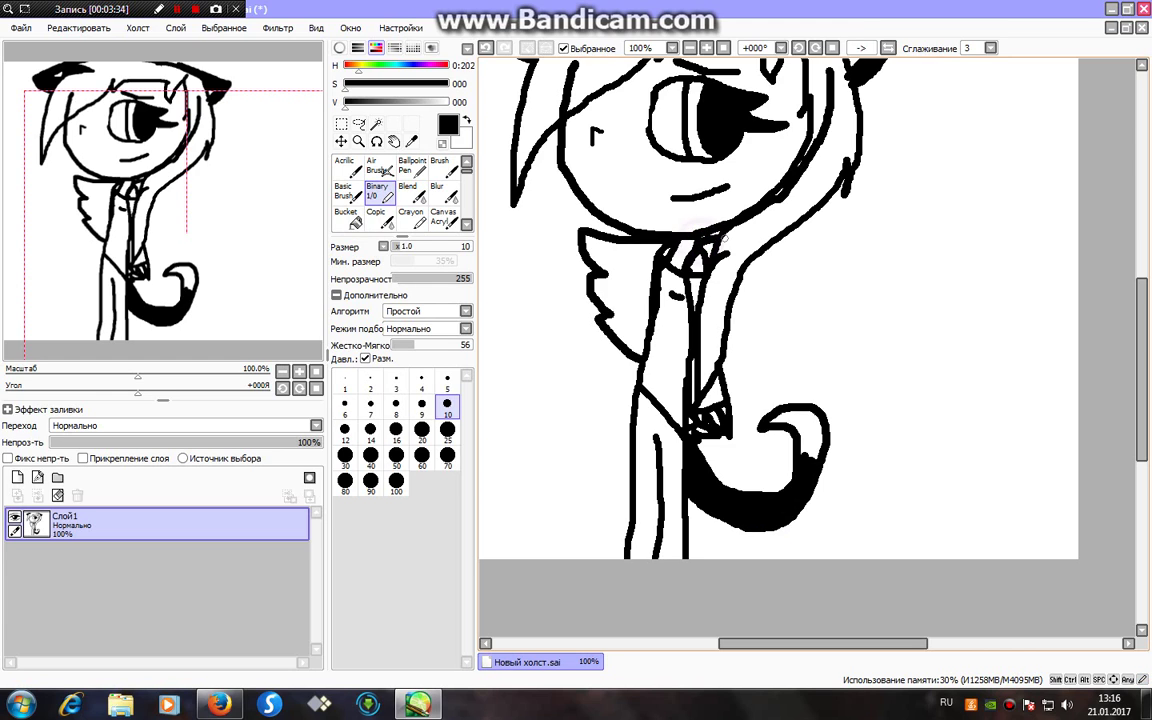
mouse_move(757, 254)
left_mouse_down()
mouse_move(754, 316)
mouse_move(722, 373)
left_mouse_up()
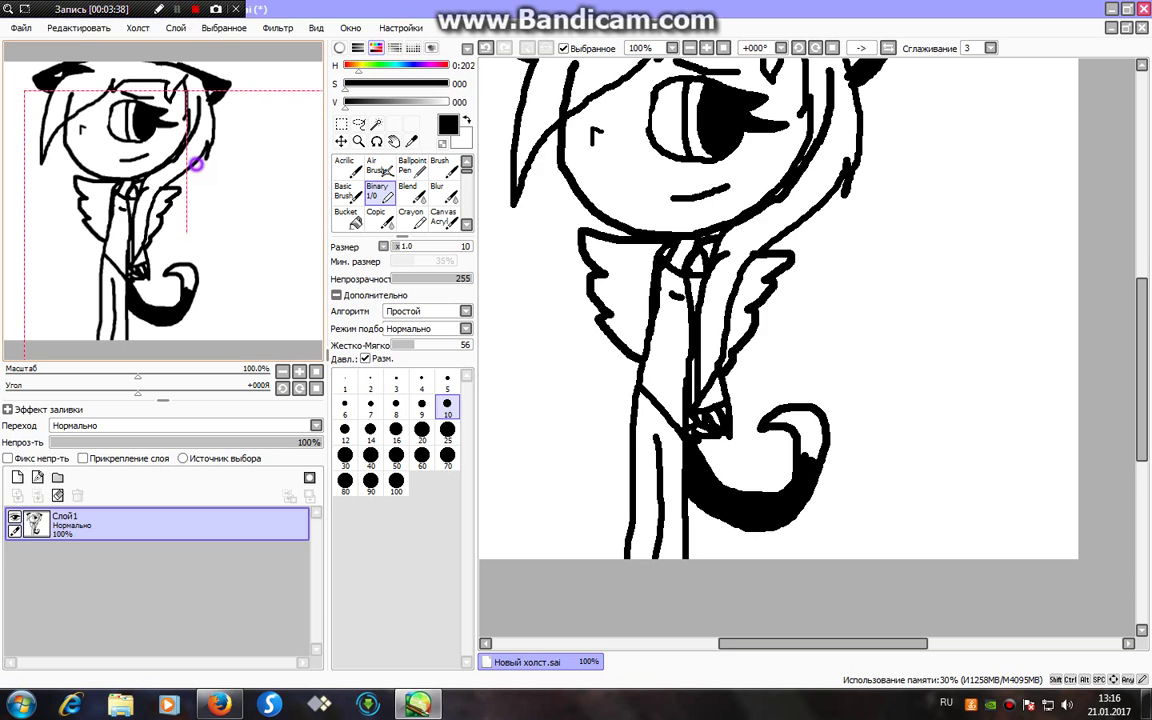
- Draw a second character's rounded face outline beside the first head, with a curved closed-eye line inside it
mouse_move(187, 233)
left_mouse_down()
mouse_move(238, 210)
mouse_move(264, 181)
left_mouse_up()
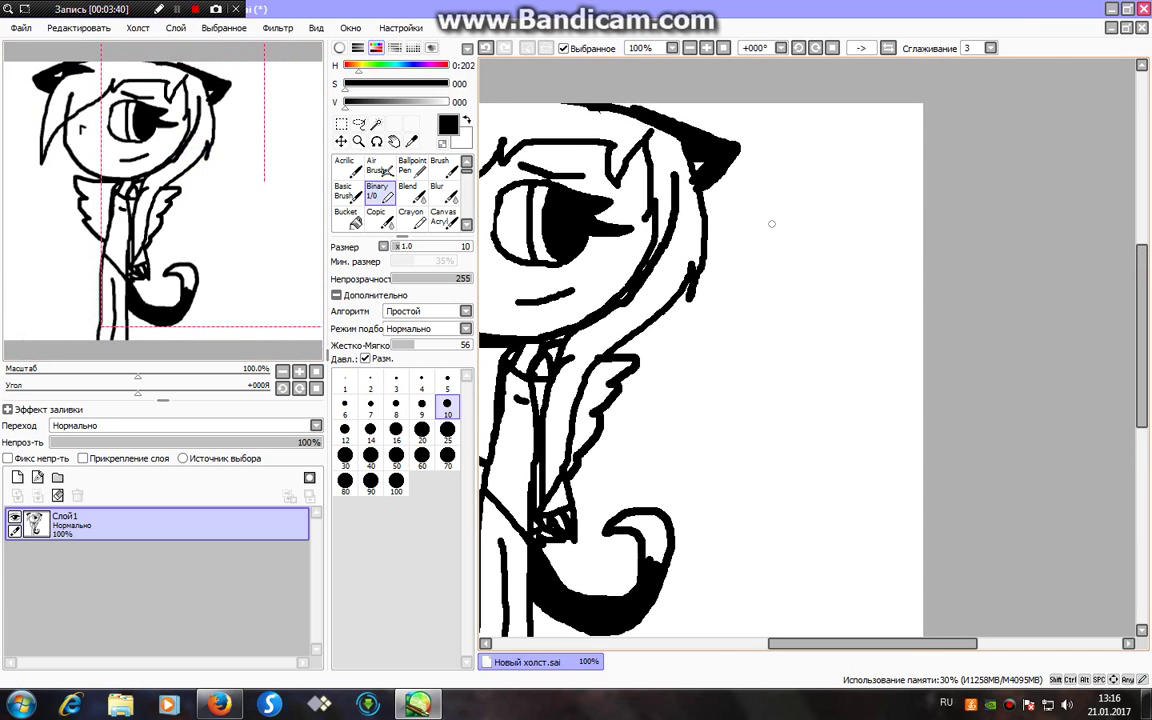
mouse_move(751, 122)
left_mouse_down()
mouse_move(760, 268)
mouse_move(945, 272)
left_mouse_up()
left_click_drag(788, 194, 859, 197)
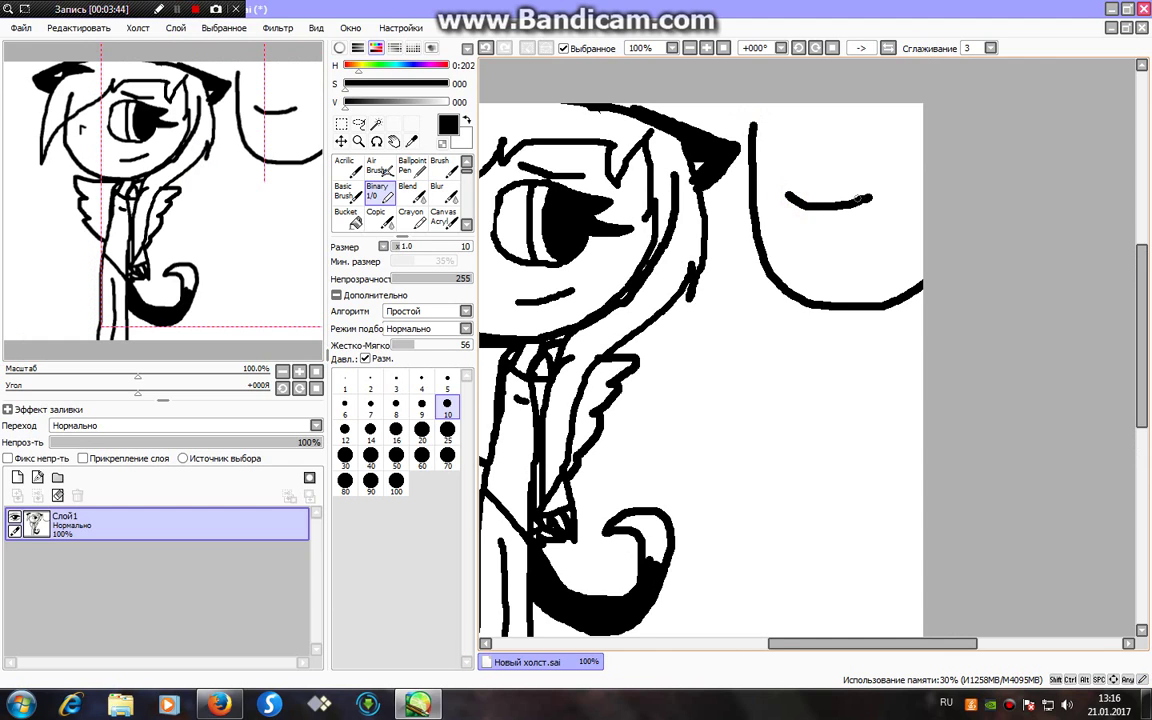
- Outline thick pointed lashes around the second character's closed eye and fill them black
left_click_drag(789, 195, 774, 213)
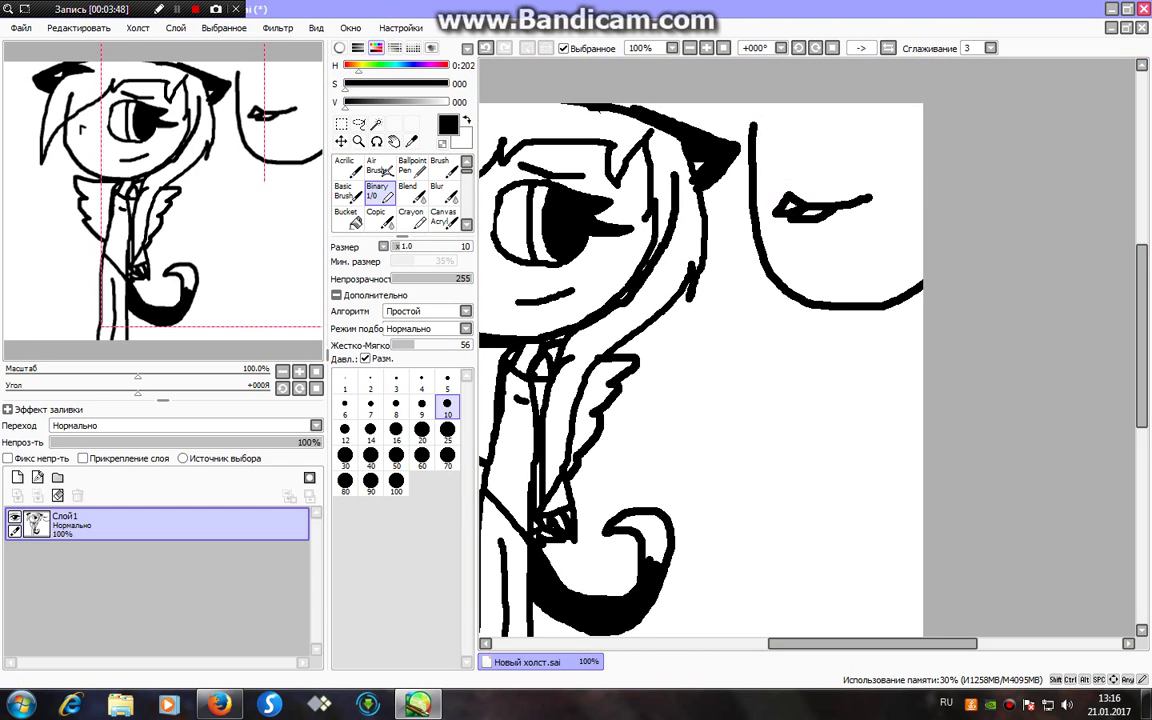
key("ctrl+z")
mouse_move(789, 196)
left_mouse_down()
mouse_move(764, 213)
mouse_move(801, 205)
mouse_move(781, 224)
mouse_move(792, 226)
mouse_move(853, 208)
left_mouse_up()
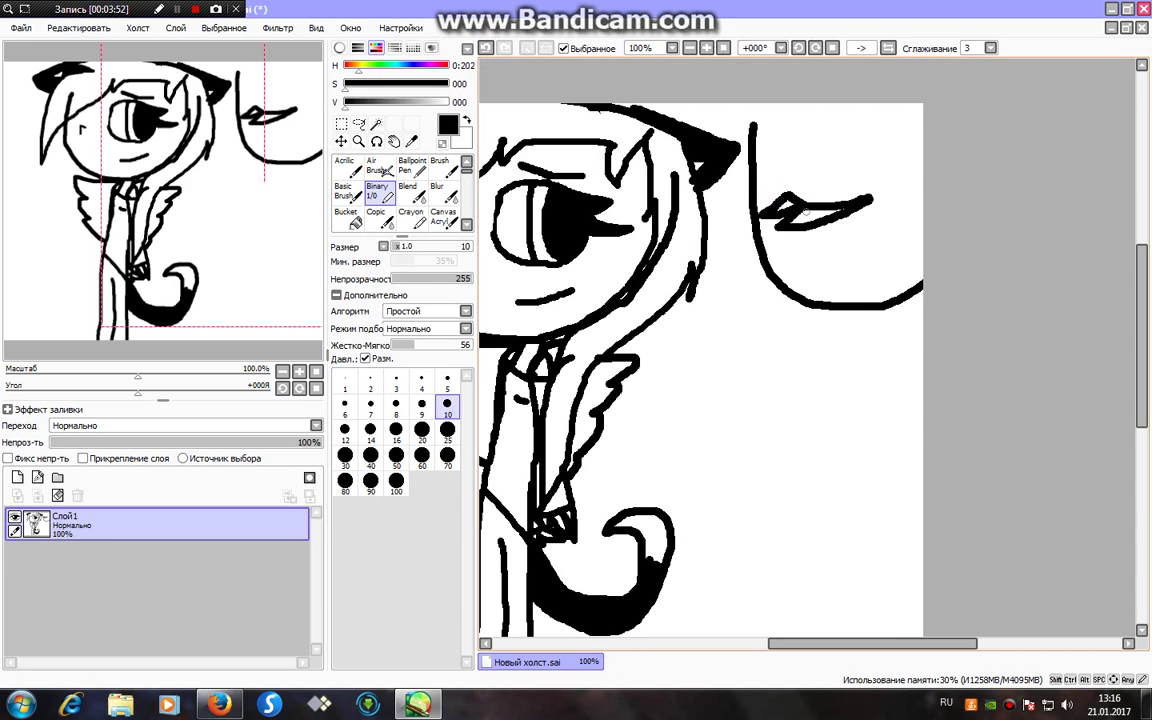
left_click(378, 224)
left_click(352, 223)
left_click(815, 215)
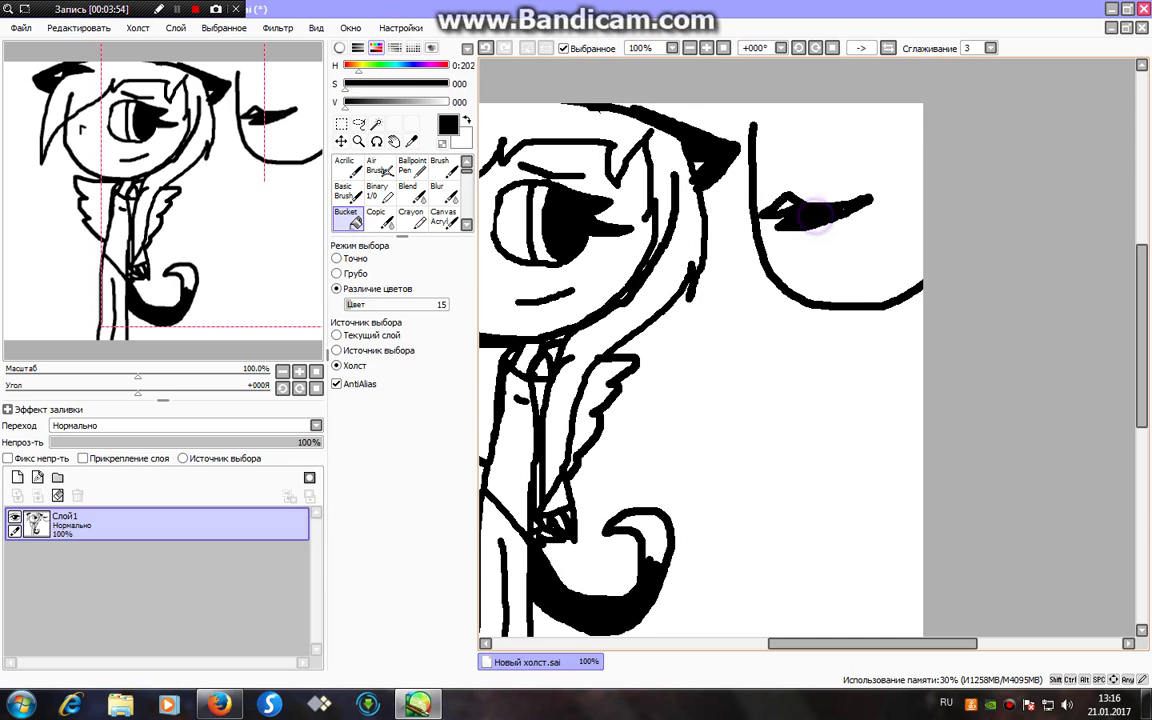
left_click(788, 206)
- Draw a thin arc above the closed eye and the second character's fringe and long side lock at size 5
left_click(376, 190)
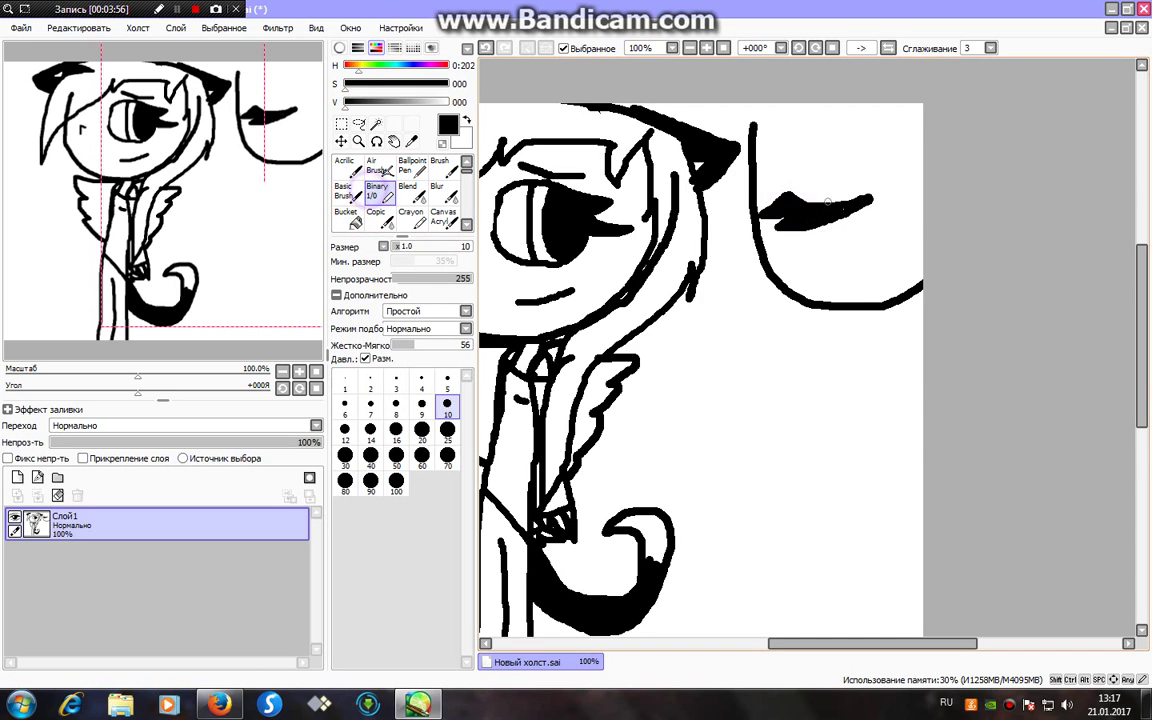
left_click(446, 379)
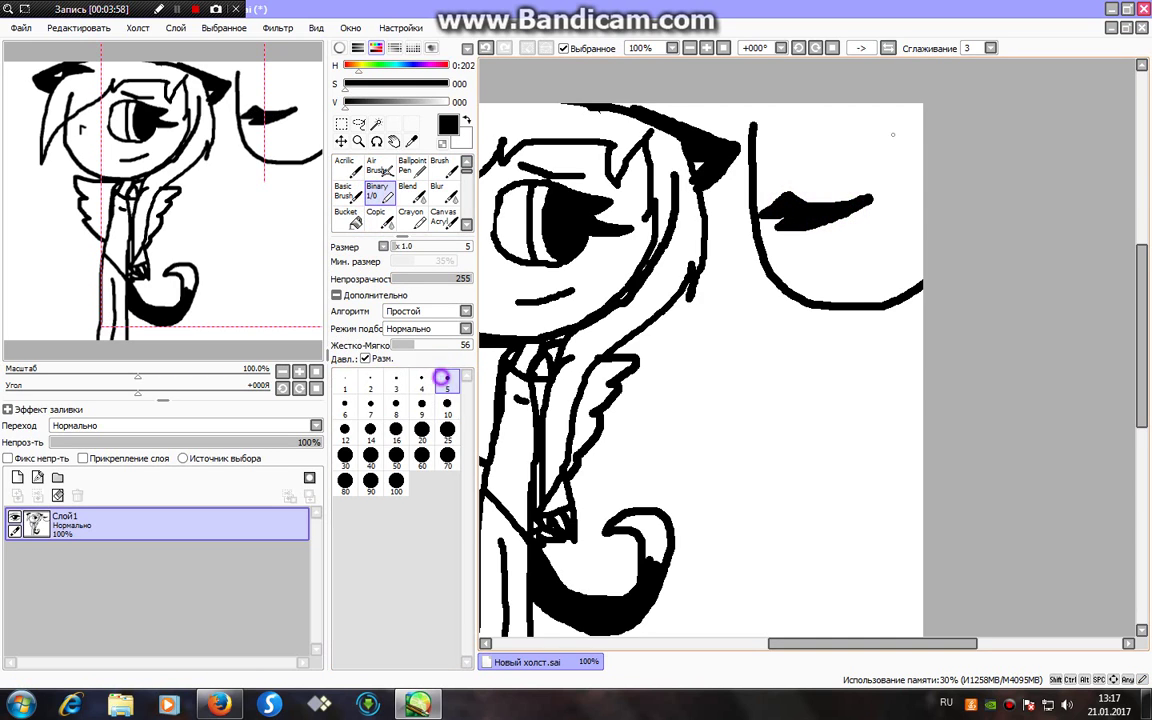
left_click_drag(787, 174, 864, 180)
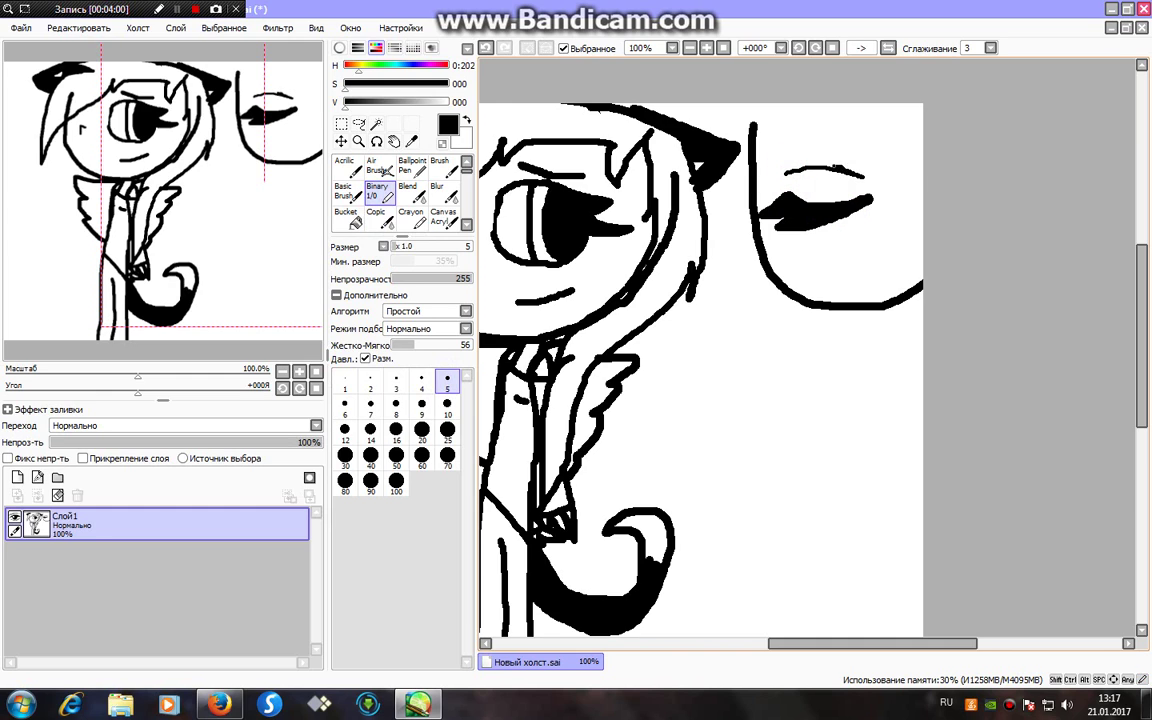
mouse_move(930, 115)
left_mouse_down()
mouse_move(850, 148)
mouse_move(767, 348)
mouse_move(729, 232)
mouse_move(731, 76)
left_mouse_up()
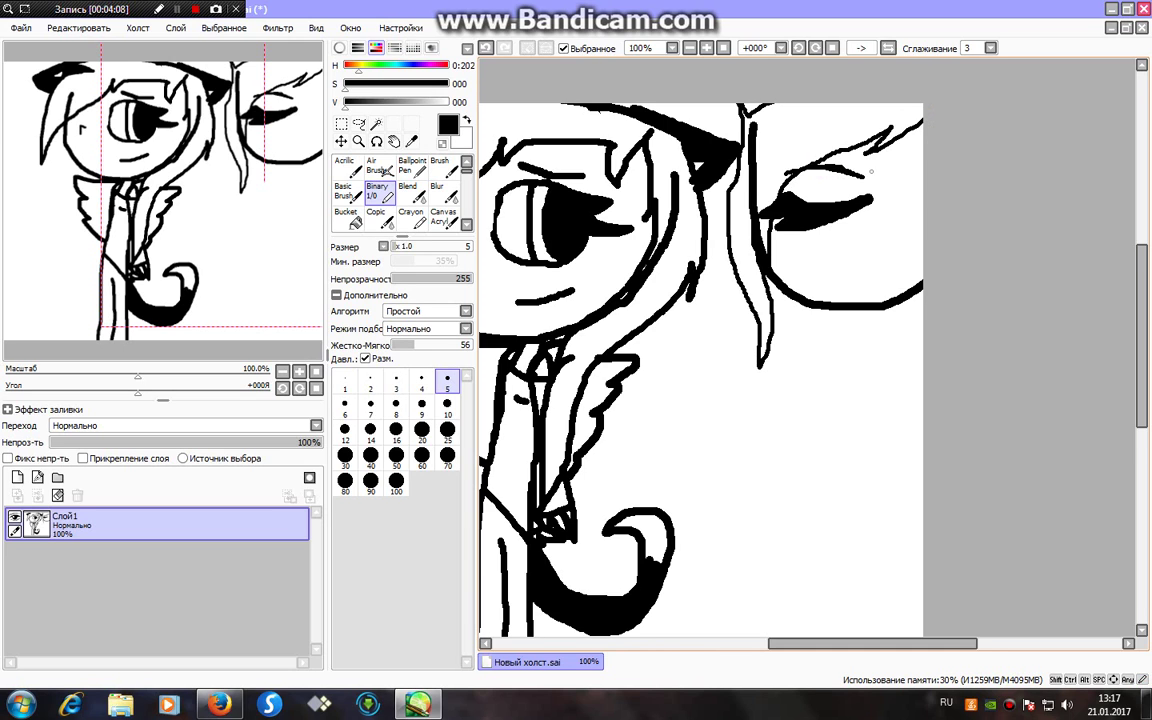
- Draw the second character's small nose and smile, and outline the neck, shoulders and crossed arms below the head
mouse_move(821, 259)
left_mouse_down()
mouse_move(870, 259)
mouse_move(893, 224)
left_mouse_up()
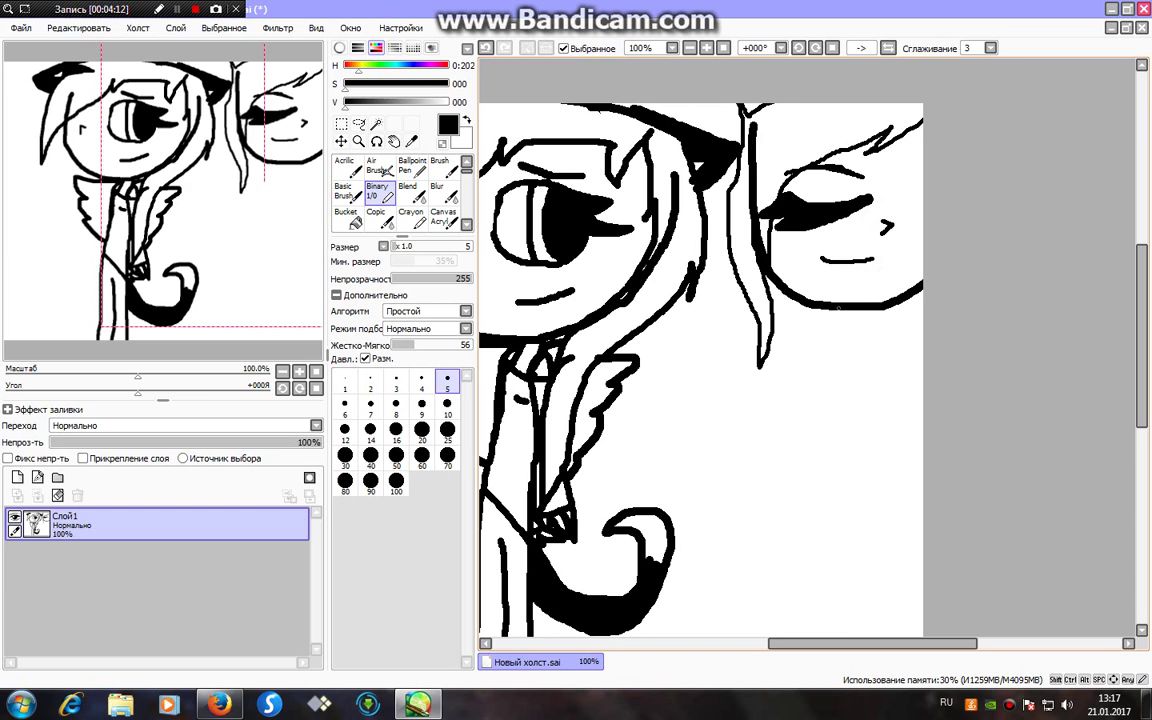
left_click_drag(838, 306, 822, 326)
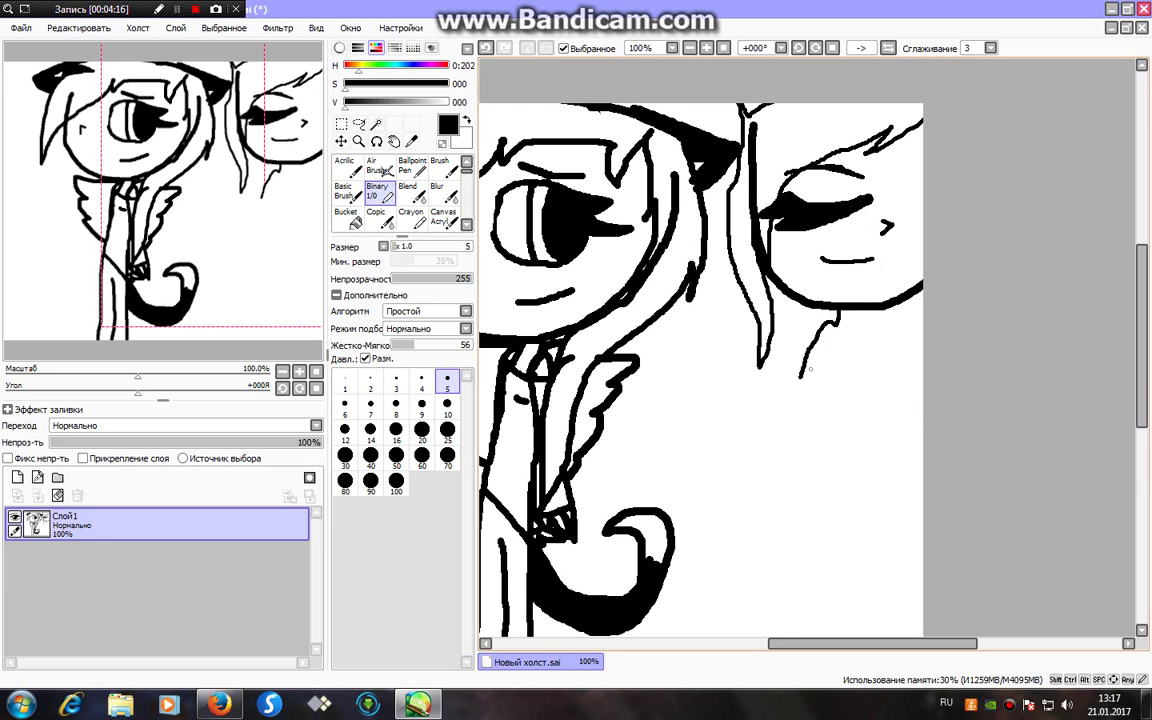
left_click_drag(798, 376, 829, 393)
key("ctrl+z")
mouse_move(858, 310)
left_mouse_down()
mouse_move(881, 389)
mouse_move(800, 377)
mouse_move(870, 373)
mouse_move(817, 375)
mouse_move(876, 368)
mouse_move(861, 329)
mouse_move(875, 370)
mouse_move(830, 371)
left_mouse_up()
left_click(486, 47)
mouse_move(858, 328)
left_mouse_down()
mouse_move(862, 362)
mouse_move(815, 373)
left_mouse_up()
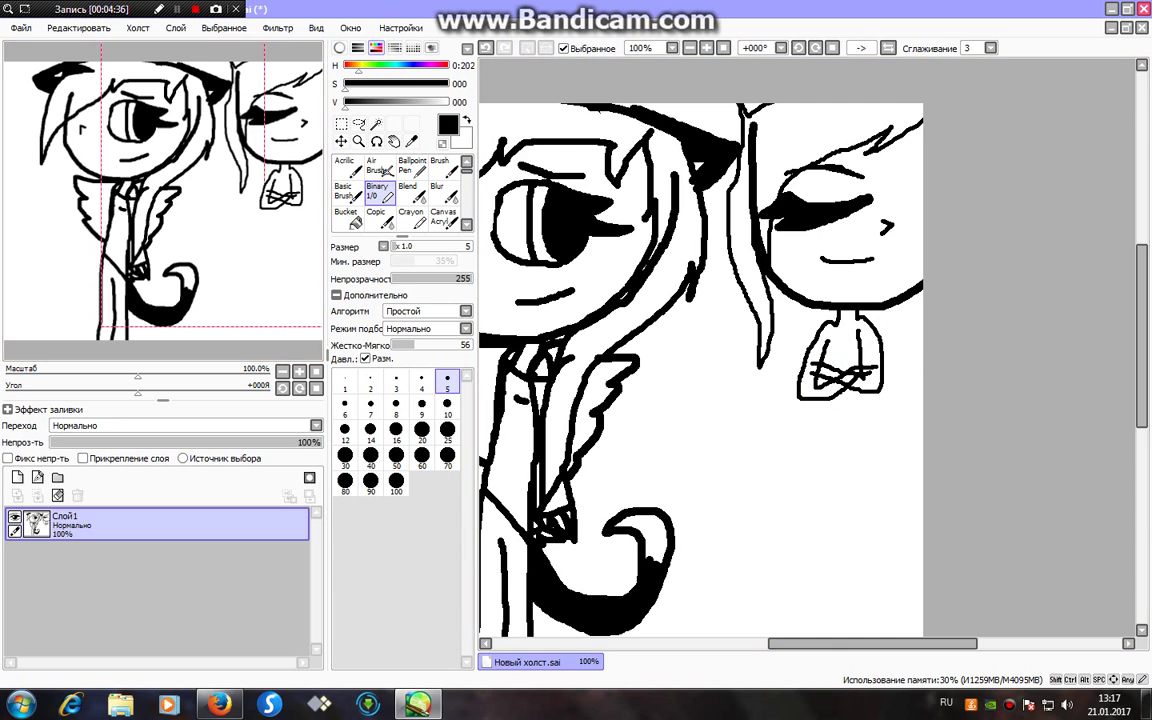
- Cover stray lines inside the second character's crossed arms with white and add the remaining sleeve and hand details in black
key("x")
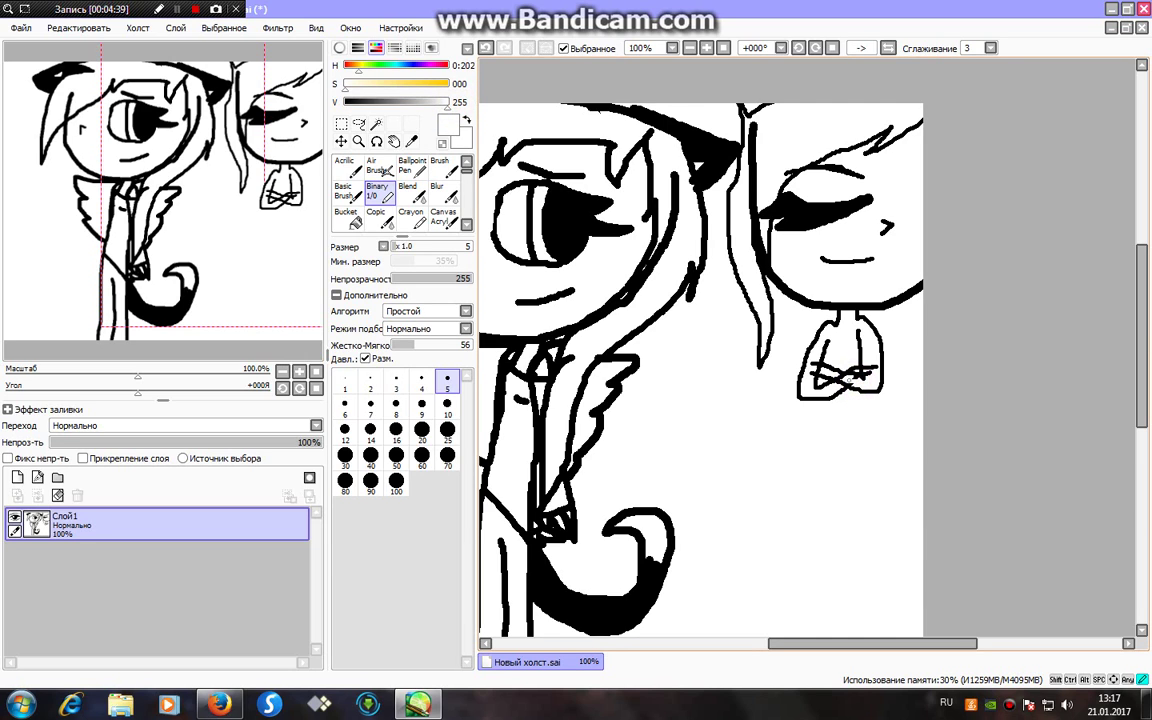
left_click_drag(870, 376, 867, 369)
left_click_drag(849, 381, 848, 380)
key("x")
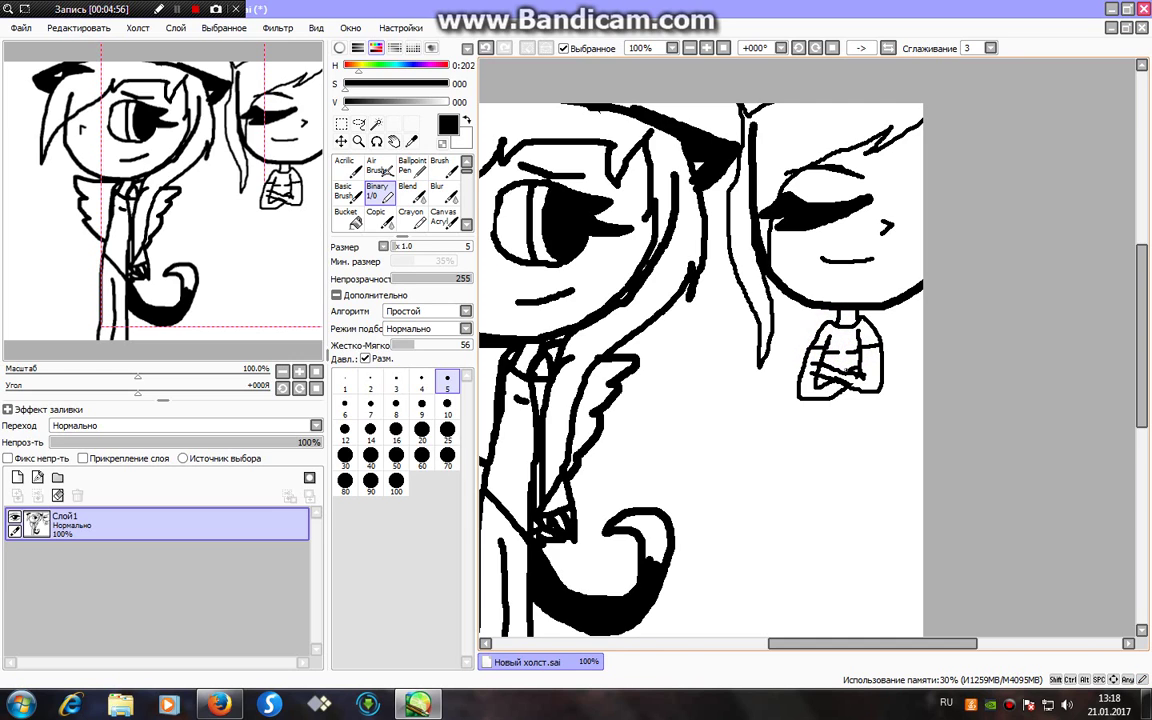
mouse_move(820, 362)
left_mouse_down()
mouse_move(846, 376)
mouse_move(830, 385)
mouse_move(841, 392)
left_mouse_up()
- Draw the second character's lower torso below the crossed arms, flaring out to a straight hem
left_click_drag(243, 158, 249, 178)
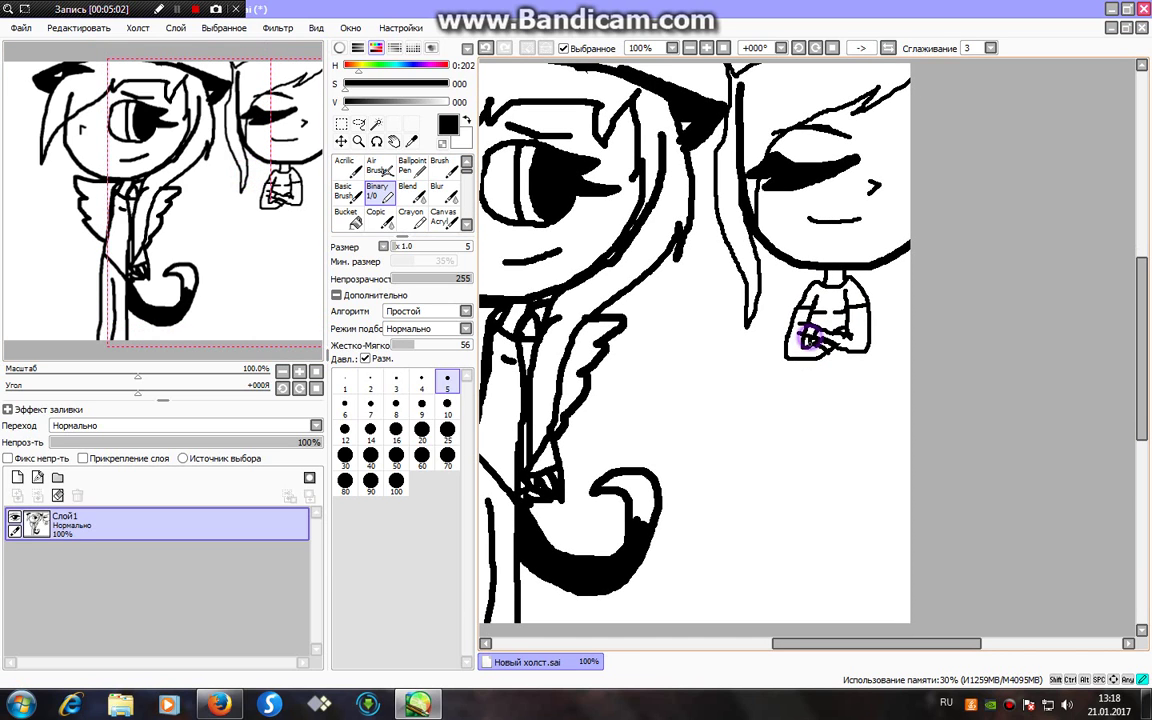
mouse_move(810, 358)
left_mouse_down()
mouse_move(810, 397)
mouse_move(841, 397)
mouse_move(838, 348)
left_mouse_up()
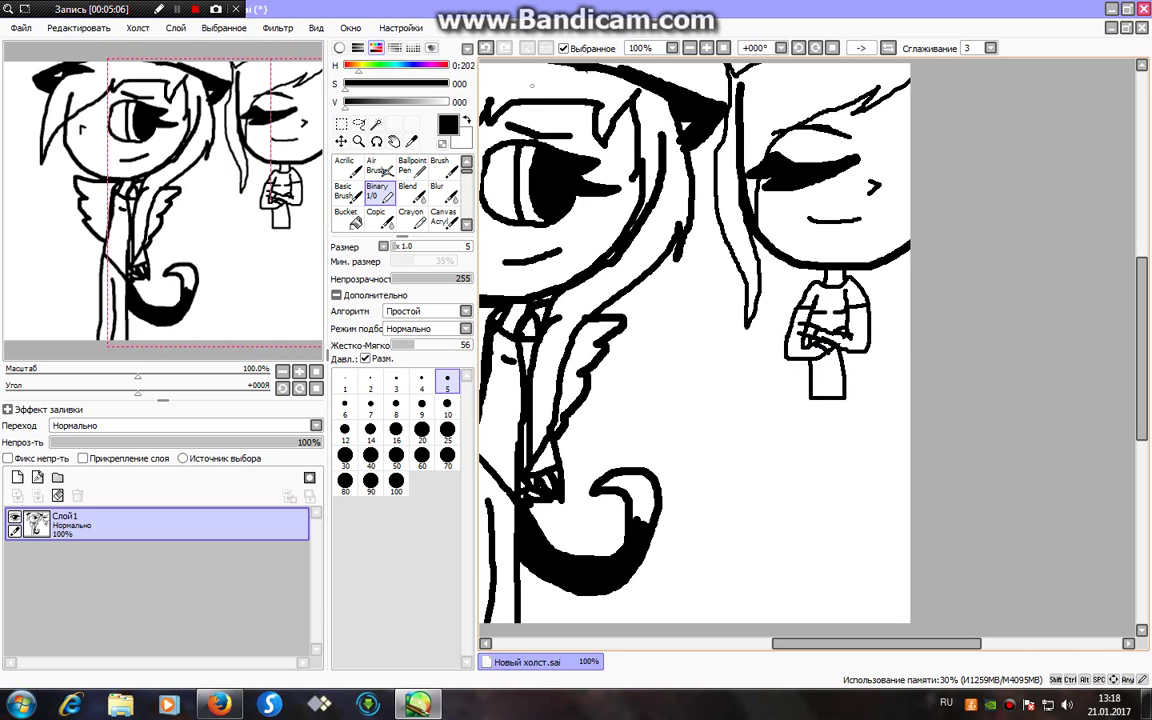
left_click(486, 48)
left_click_drag(849, 350, 866, 389)
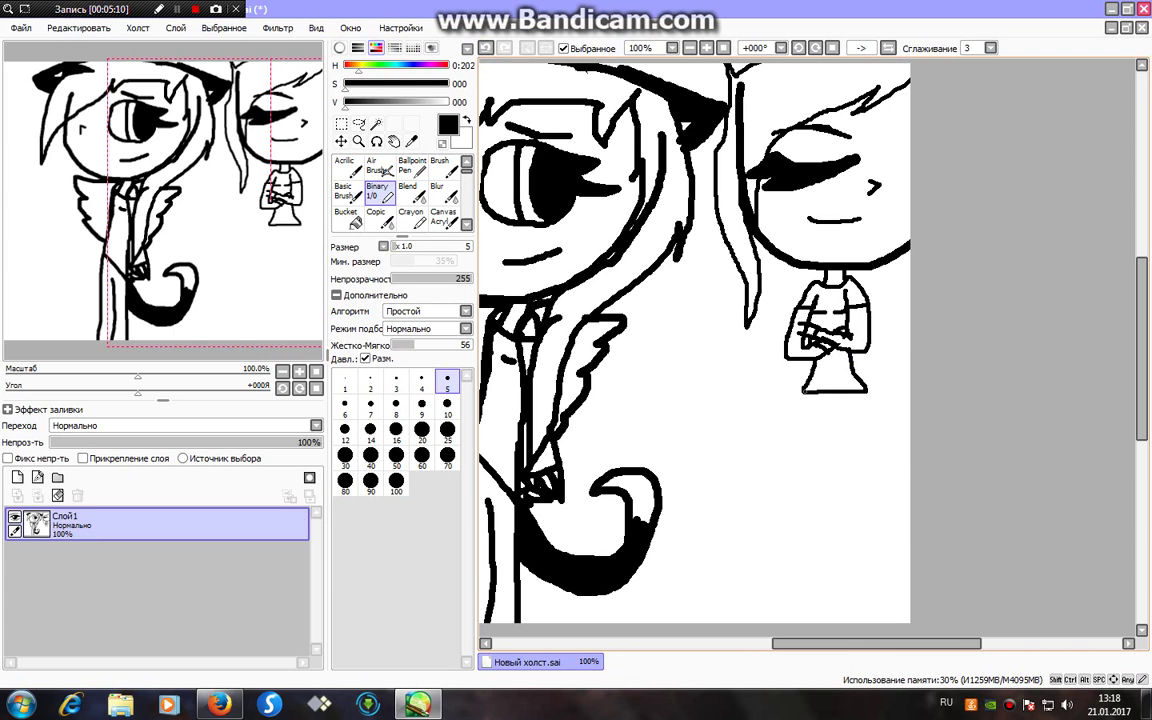
- Draw the second character's two bent legs in heeled boots, with boot-top lines across both legs at knee height
mouse_move(805, 390)
left_mouse_down()
mouse_move(834, 481)
mouse_move(769, 603)
mouse_move(785, 607)
mouse_move(791, 591)
mouse_move(795, 605)
mouse_move(833, 612)
mouse_move(812, 576)
mouse_move(866, 473)
mouse_move(843, 395)
left_mouse_up()
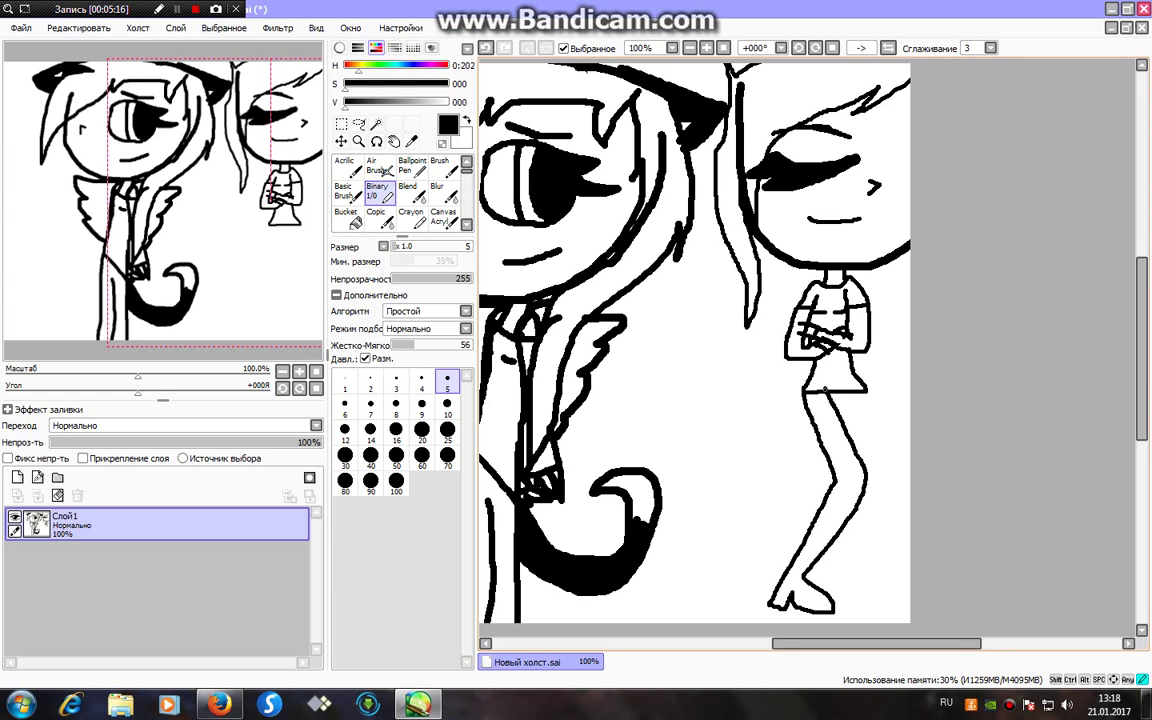
left_click_drag(866, 480, 859, 603)
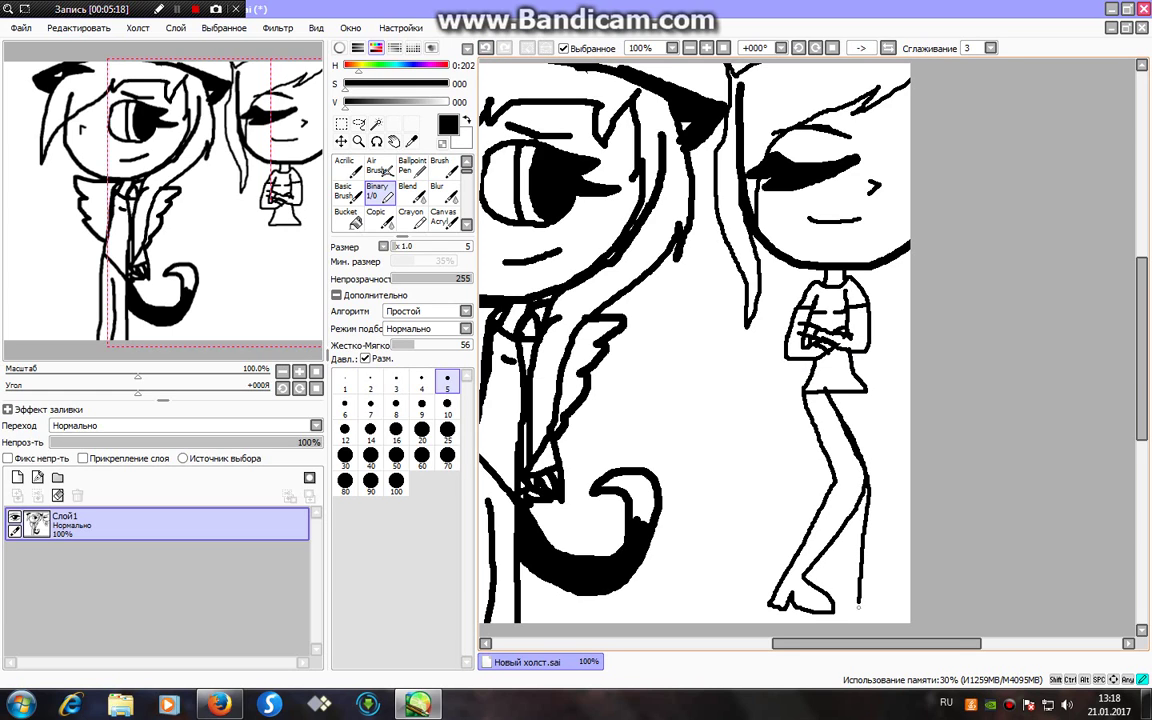
mouse_move(803, 522)
left_mouse_down()
mouse_move(795, 382)
mouse_move(768, 350)
left_mouse_up()
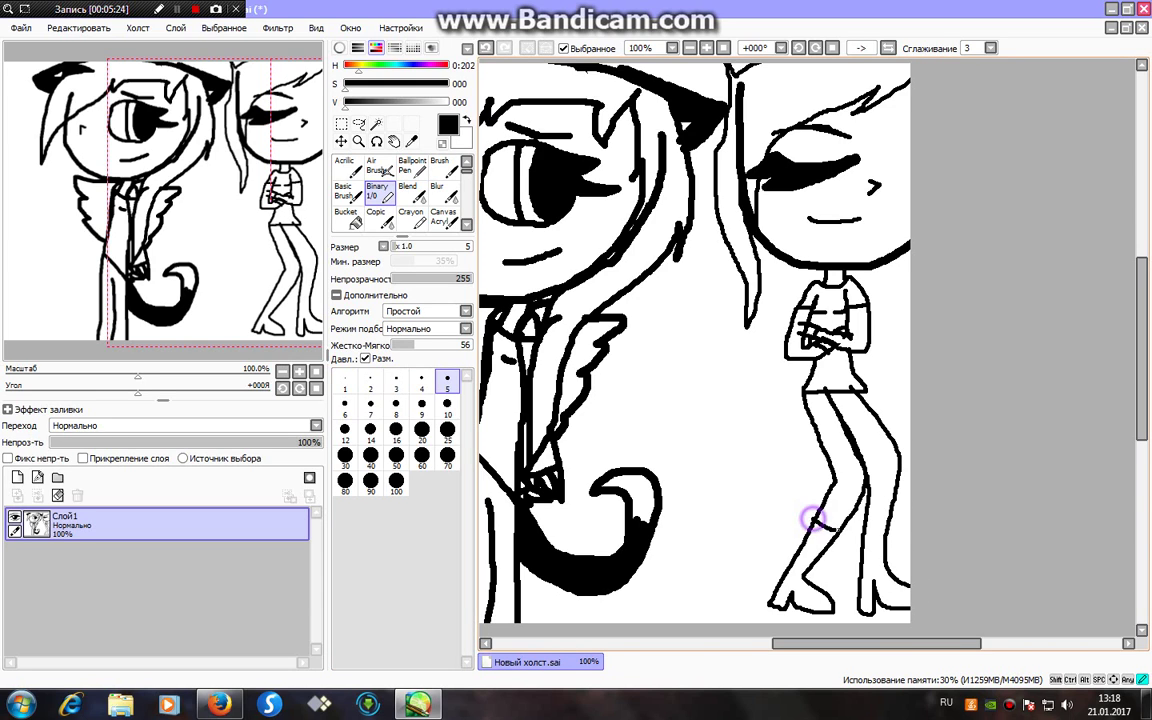
left_click_drag(812, 521, 850, 529)
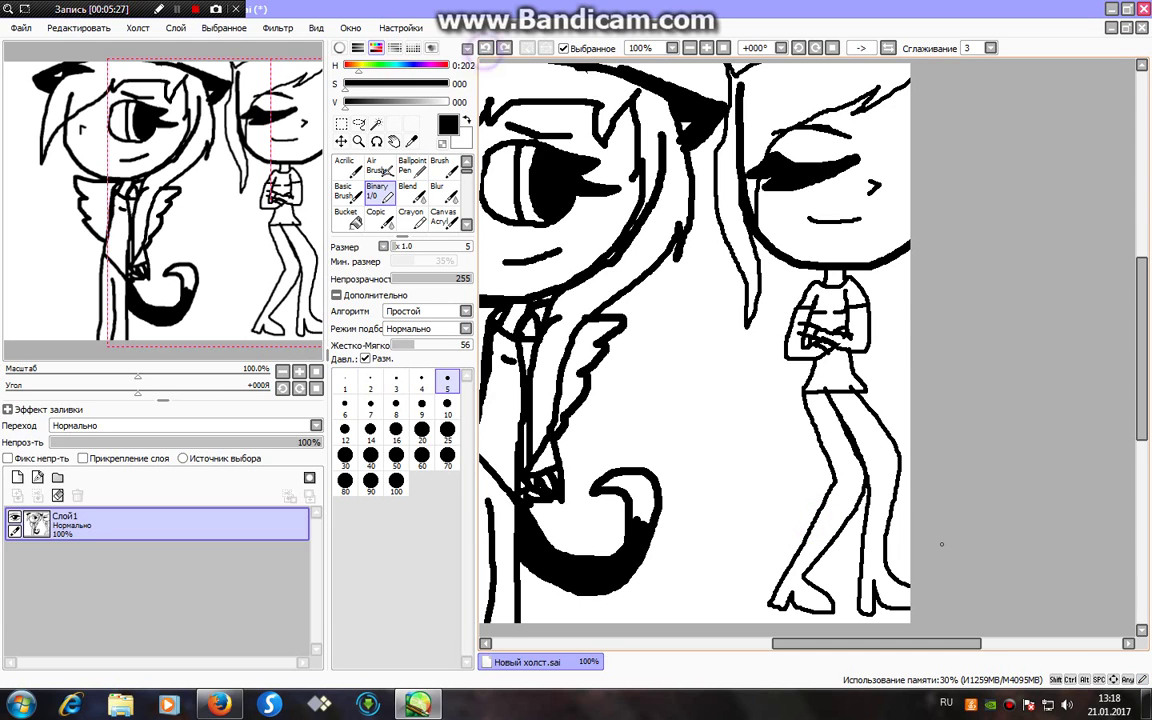
left_click_drag(828, 460, 860, 455)
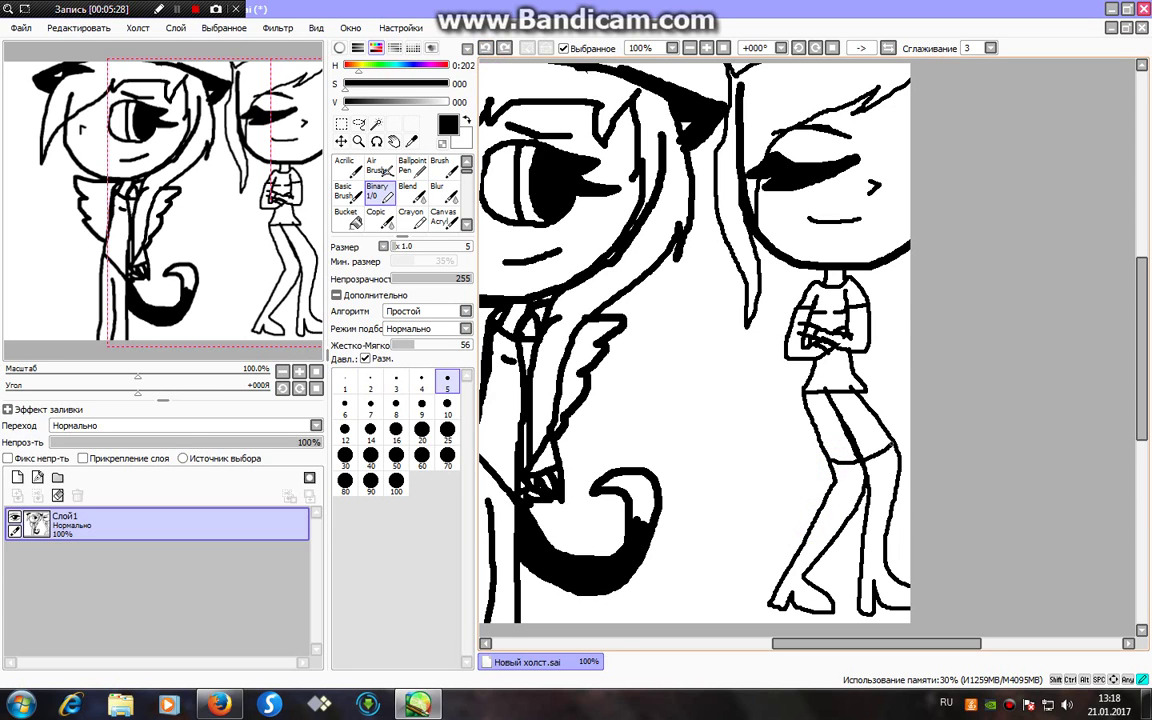
left_click(345, 217)
left_click(349, 102)
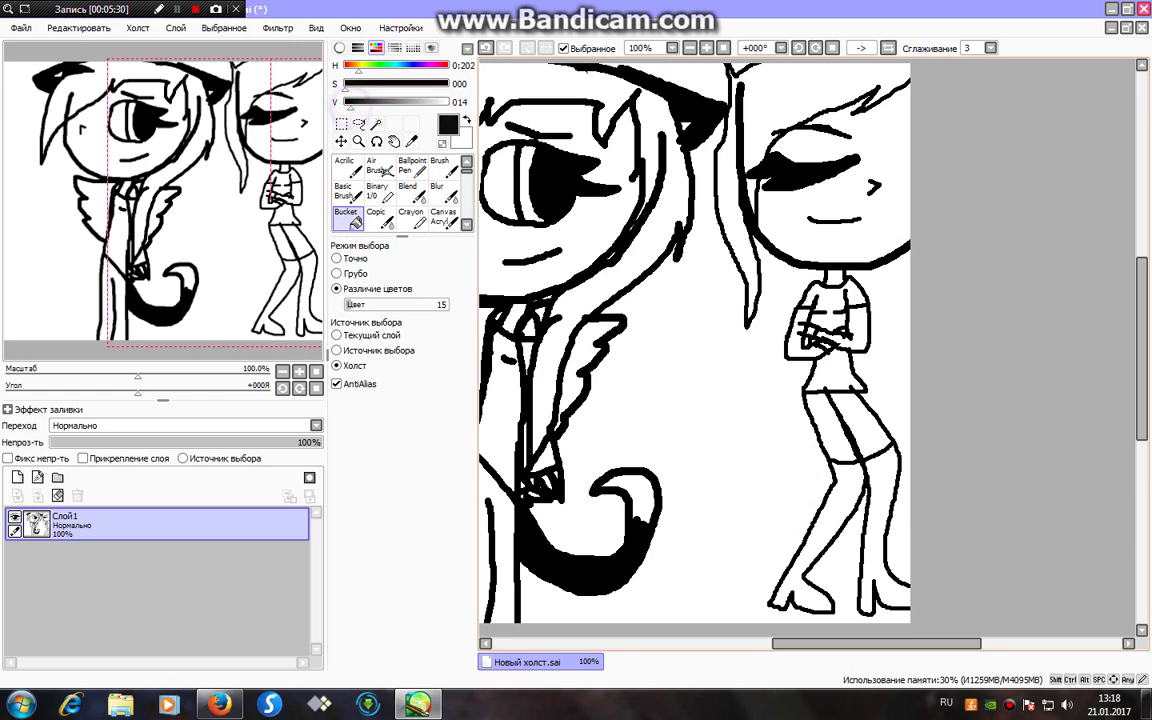
left_click(848, 478)
left_click(882, 470)
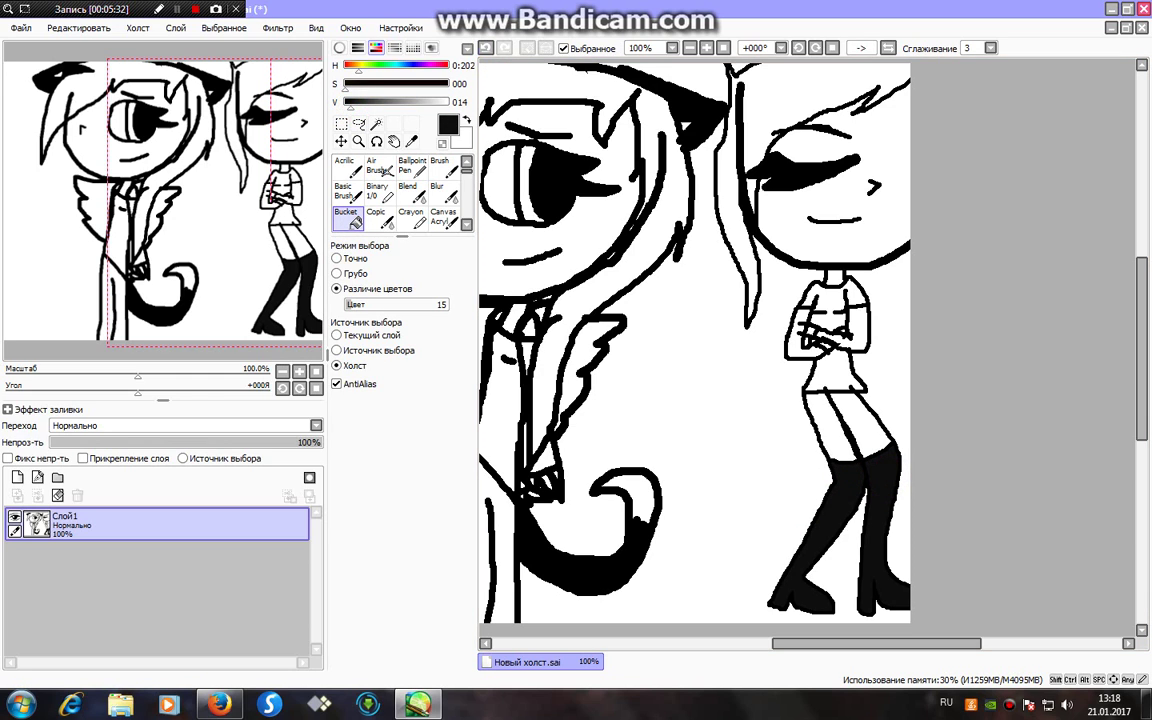
left_click(486, 48)
left_click(486, 48)
- Bucket-fill the second character's boots and the first character's trousers with dark grey at brightness 40
left_click_drag(351, 102, 361, 102)
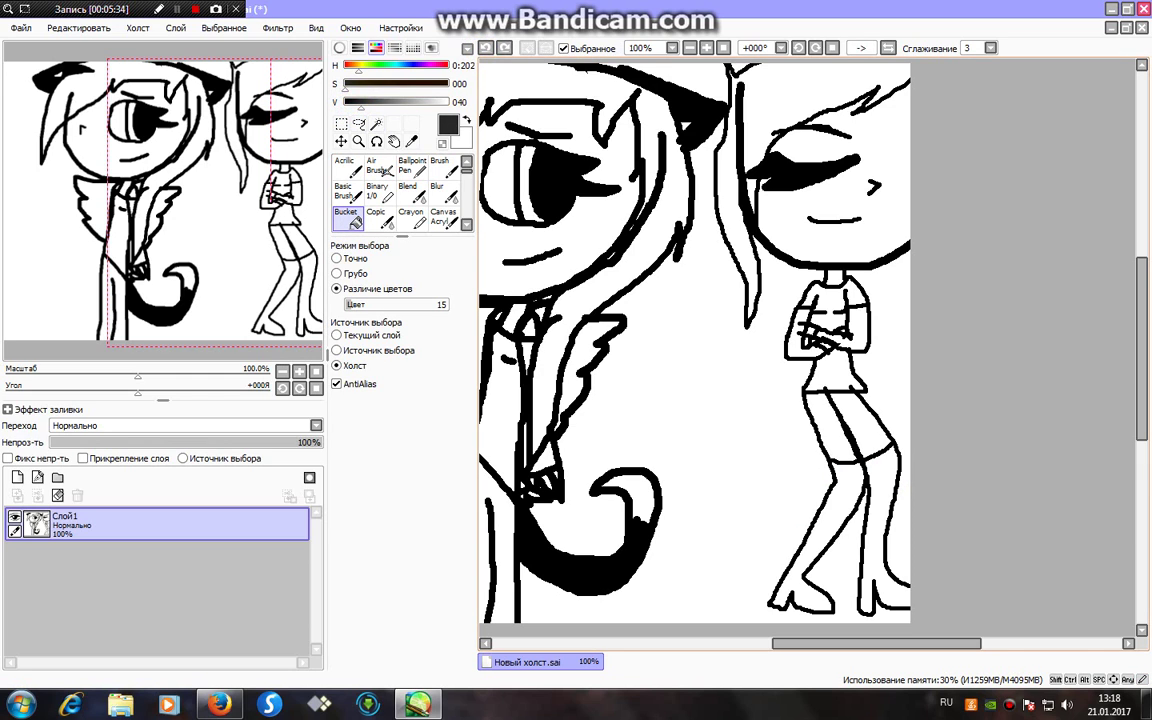
left_click(848, 478)
left_click(890, 468)
left_click_drag(226, 243, 168, 237)
left_click(602, 498)
- Fill the first character's shirt and sleeve with hot pink at saturation 255 and brightness 255
left_click_drag(236, 200, 203, 156)
left_click(433, 67)
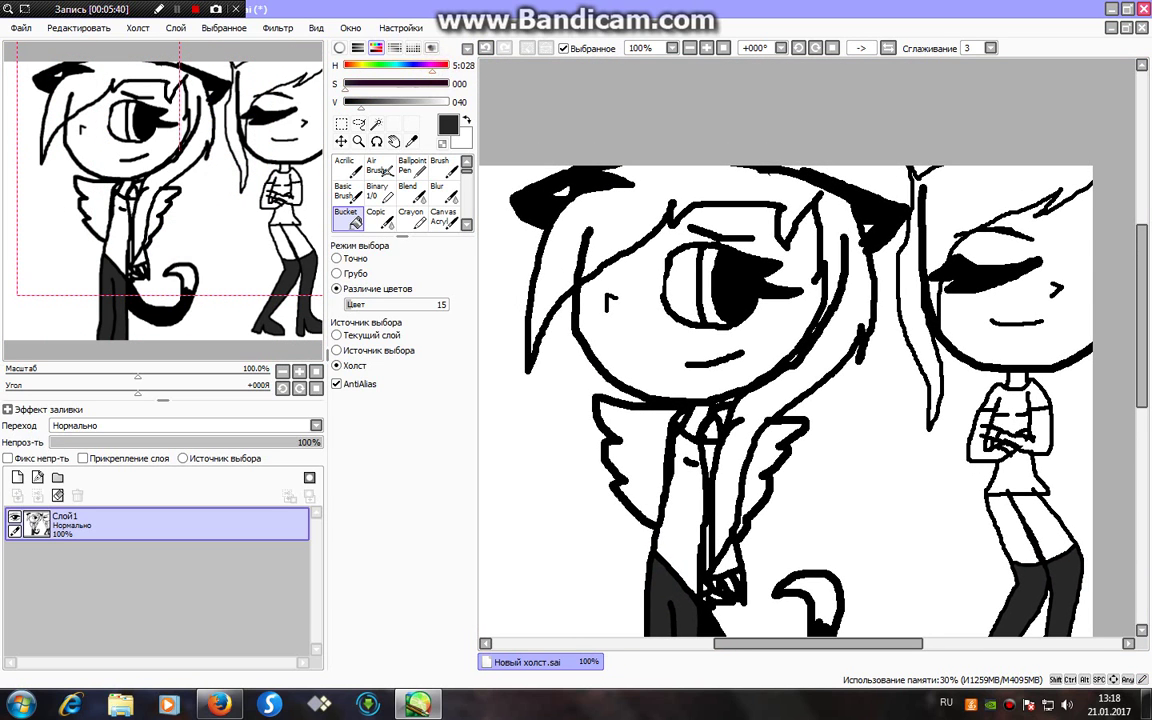
left_click(438, 67)
left_click(447, 84)
left_click(446, 102)
left_click(690, 460)
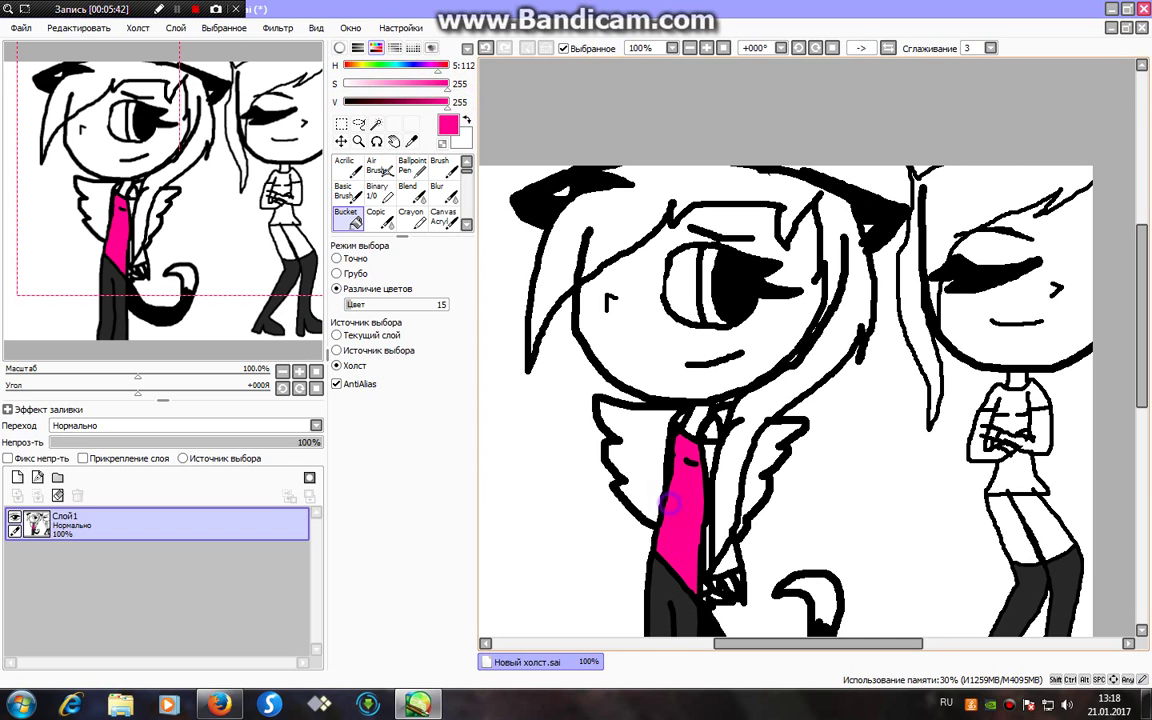
left_click(733, 557)
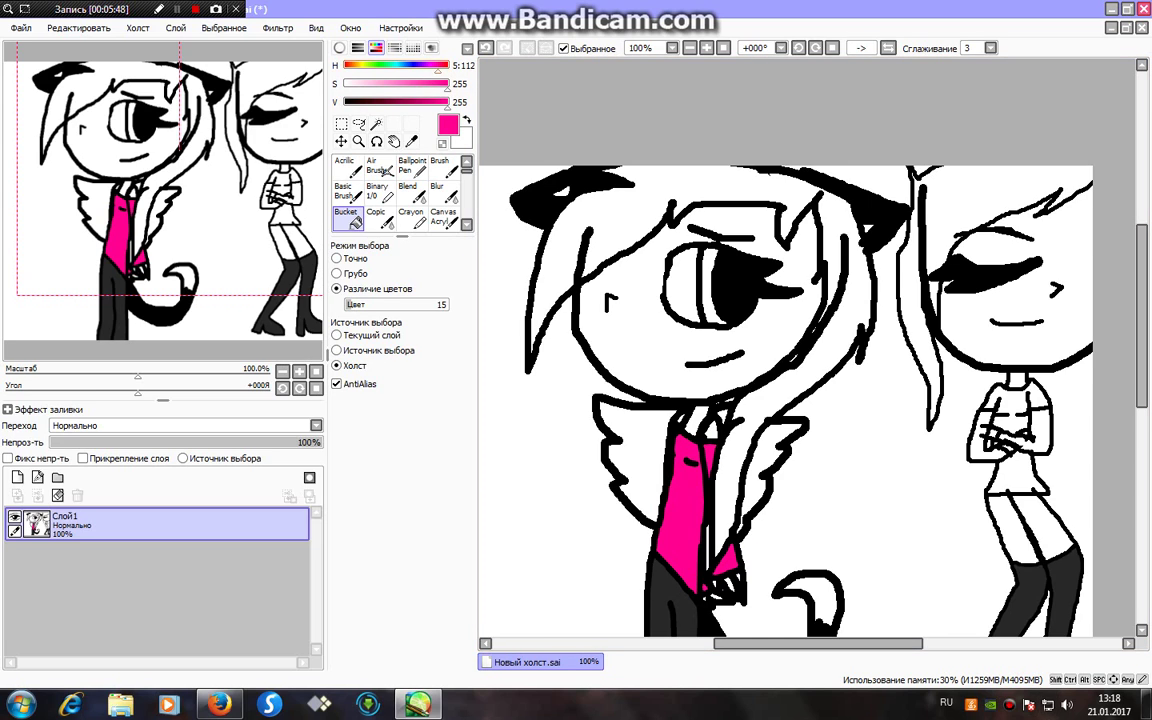
- Fill the first character's hair with bright turquoise and the inner ears with light pink at saturation 148
left_click(395, 65)
left_click(692, 180)
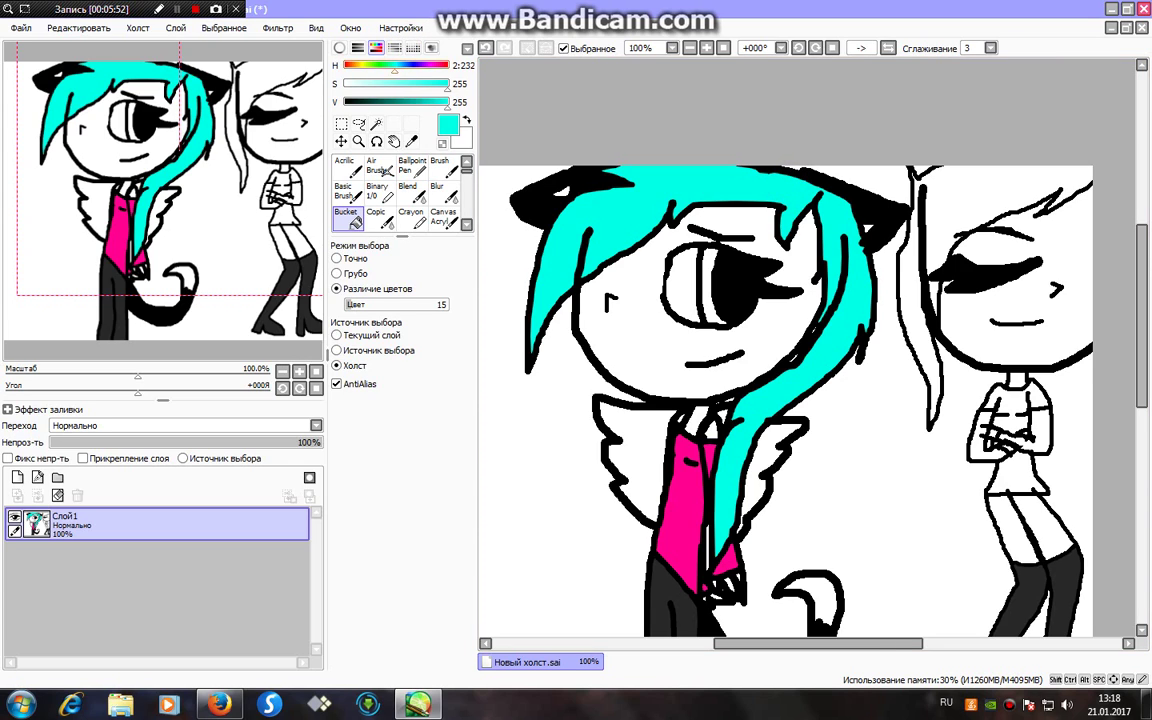
left_click(431, 65)
left_click(404, 84)
left_click(560, 190)
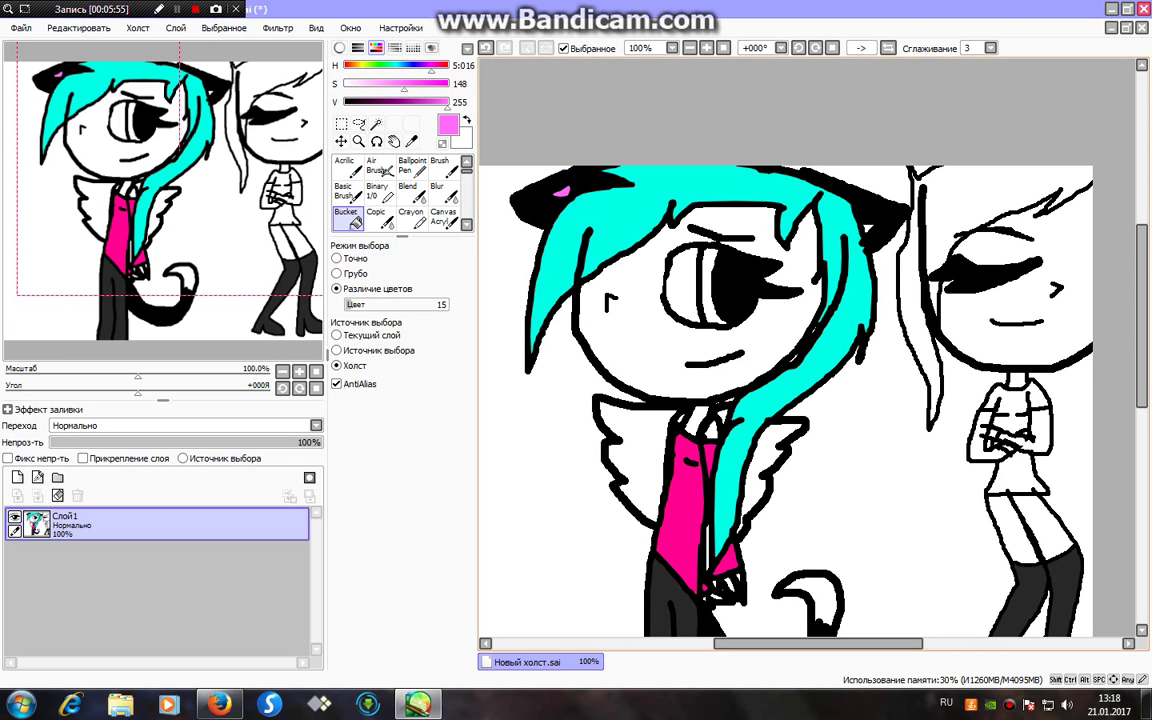
- Fill the iris of the first character's eye with blue at saturation 255
left_click(407, 65)
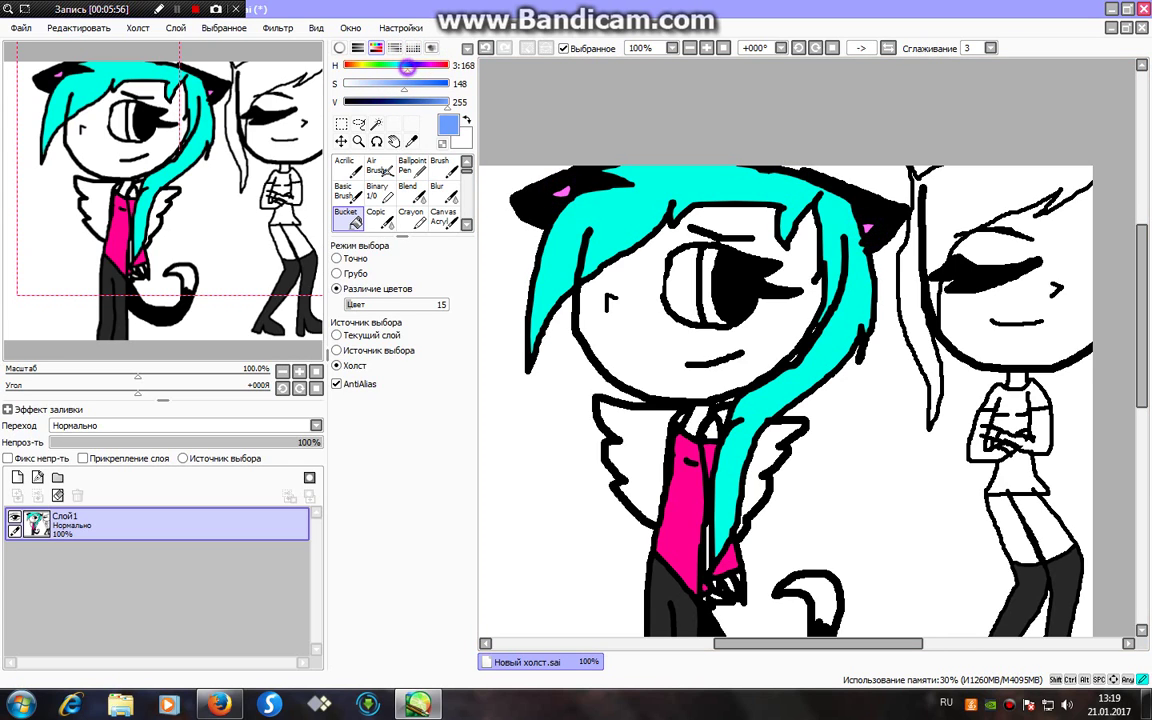
left_click(444, 84)
left_click(708, 292)
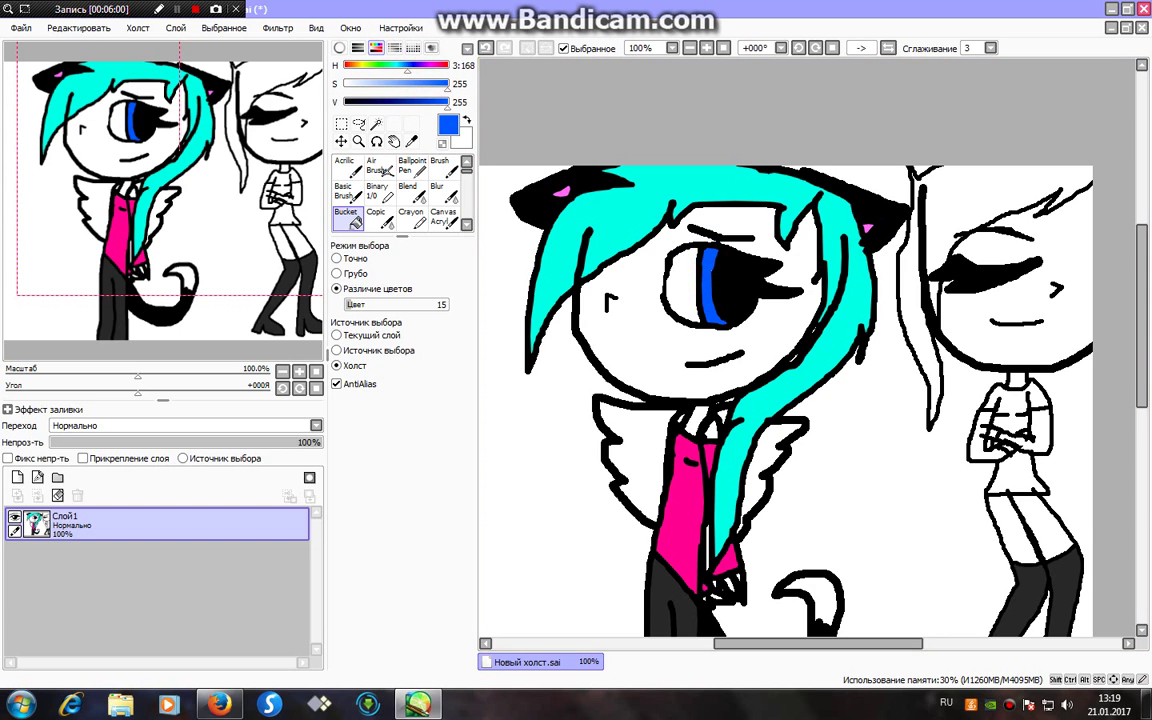
- Fill the first character's face, neck and hand with a peach skin tone at saturation 80 and brightness 255
left_click(350, 65)
left_click(377, 84)
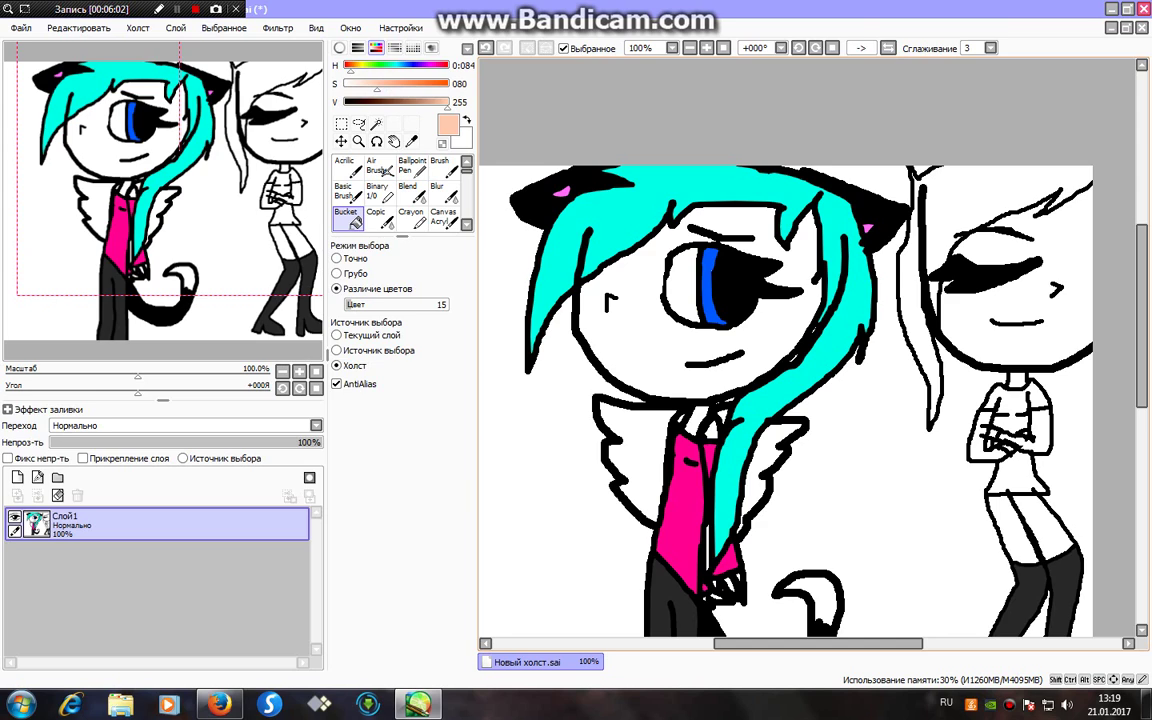
left_click(585, 265)
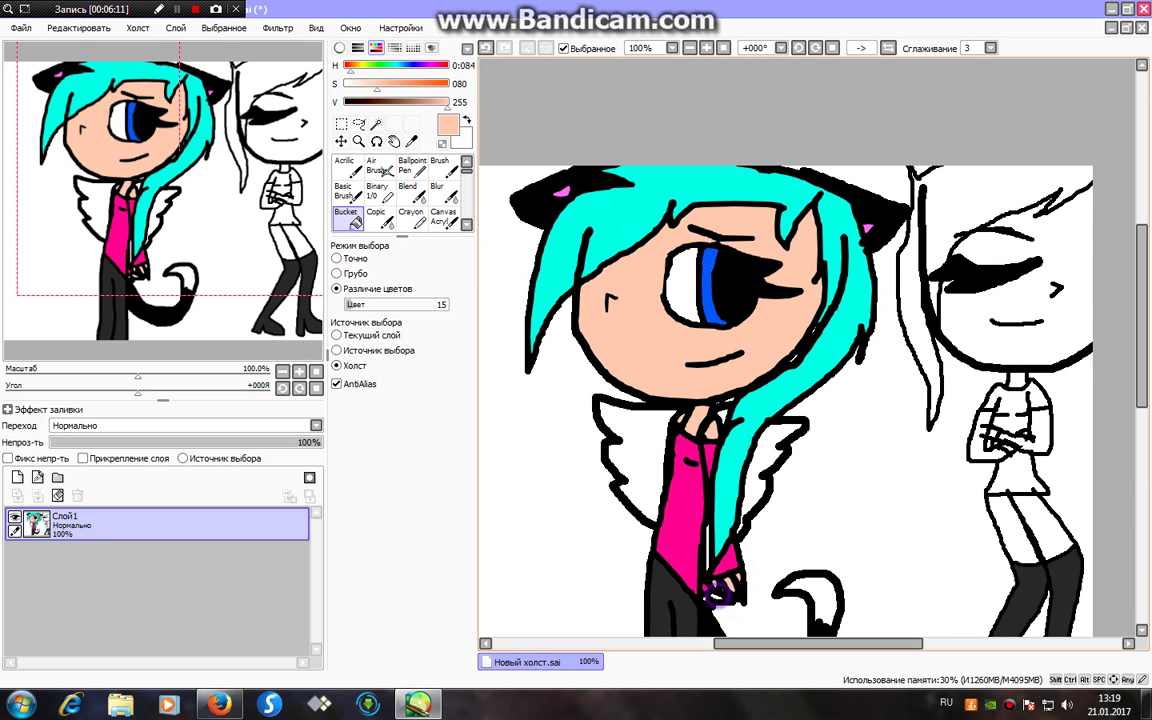
left_click(646, 536)
left_click(484, 47)
left_click(717, 597)
- Draw the second character's large curled tail with a jagged furry tip and a small feathered wing on each side of the body in black
left_click_drag(210, 182, 280, 186)
left_click_drag(186, 150, 247, 130)
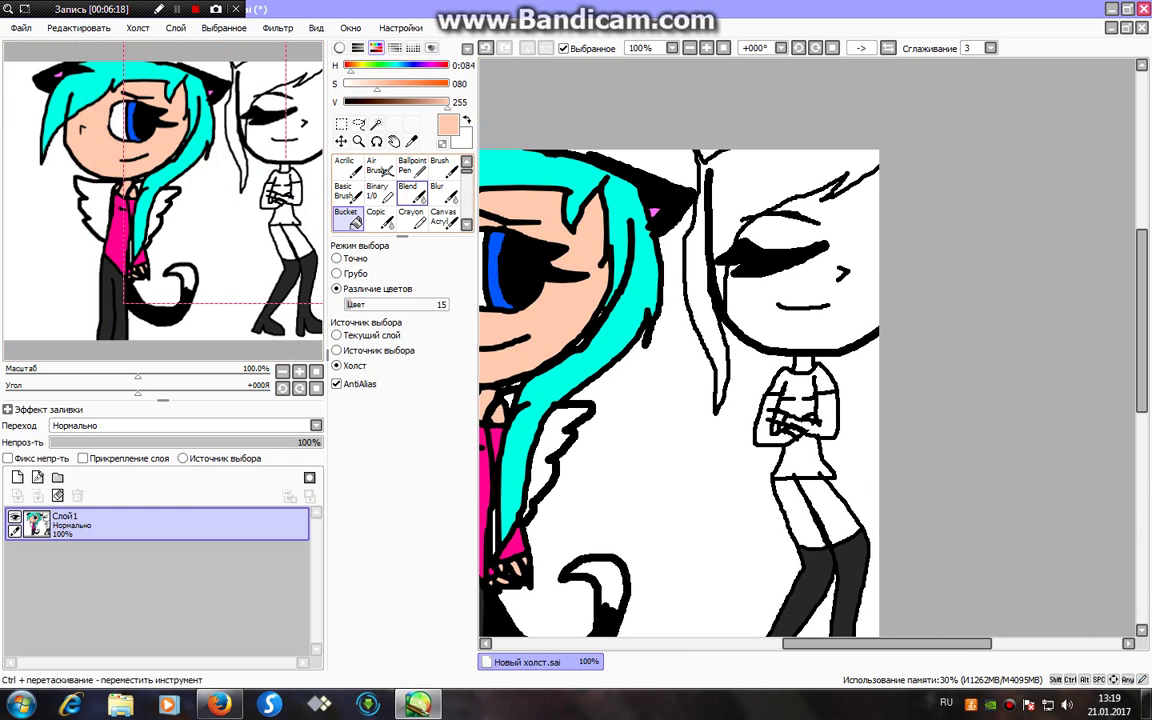
left_click(377, 191)
left_click(348, 104)
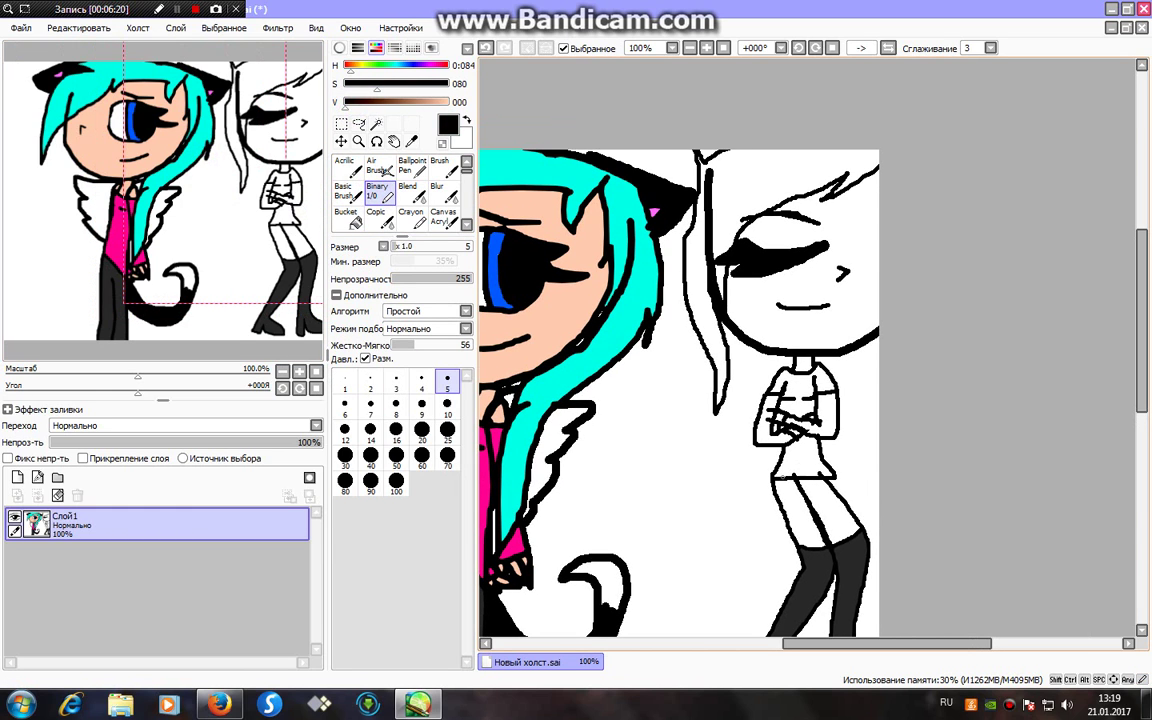
mouse_move(773, 475)
left_mouse_down()
mouse_move(743, 547)
mouse_move(668, 464)
mouse_move(709, 469)
mouse_move(728, 456)
left_mouse_up()
left_click_drag(703, 414, 636, 420)
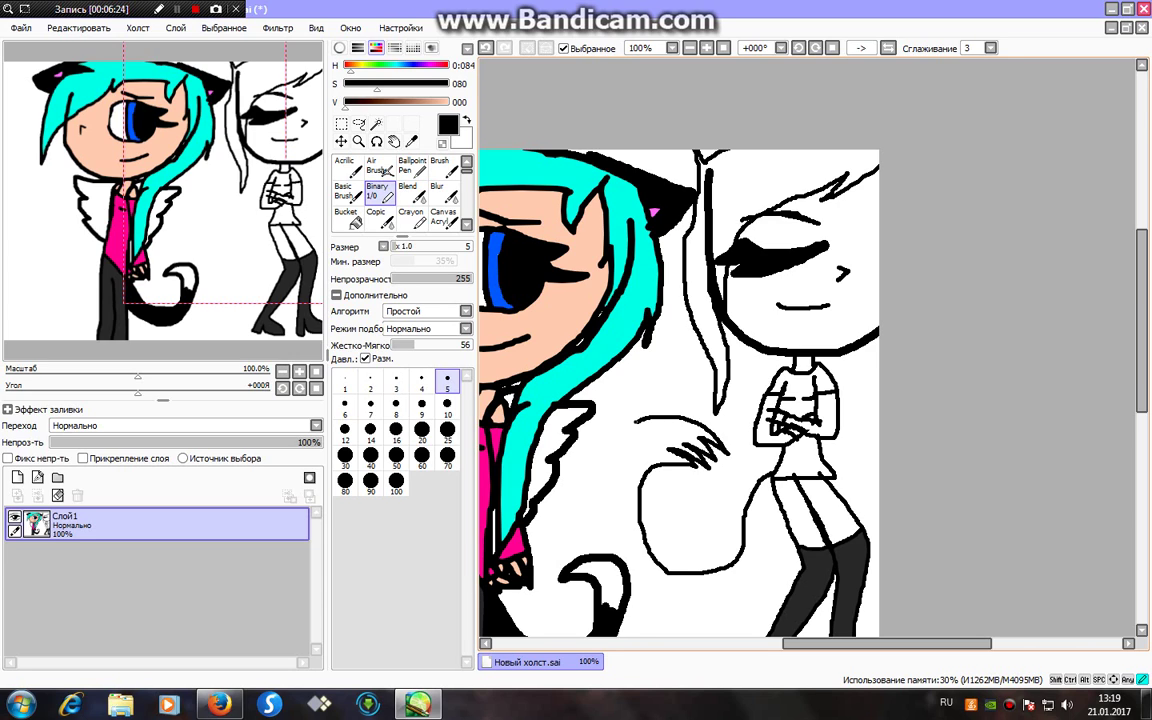
mouse_move(606, 470)
left_mouse_down()
mouse_move(648, 590)
mouse_move(784, 568)
left_mouse_up()
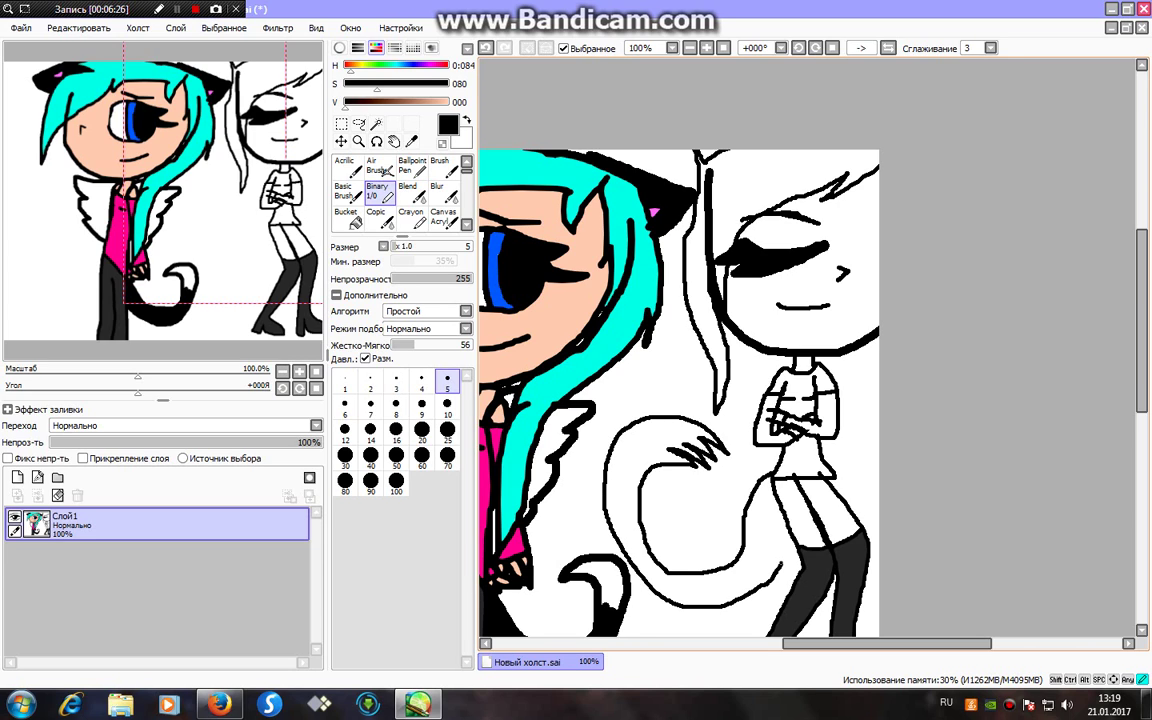
mouse_move(639, 424)
left_mouse_down()
mouse_move(622, 450)
mouse_move(632, 468)
left_mouse_up()
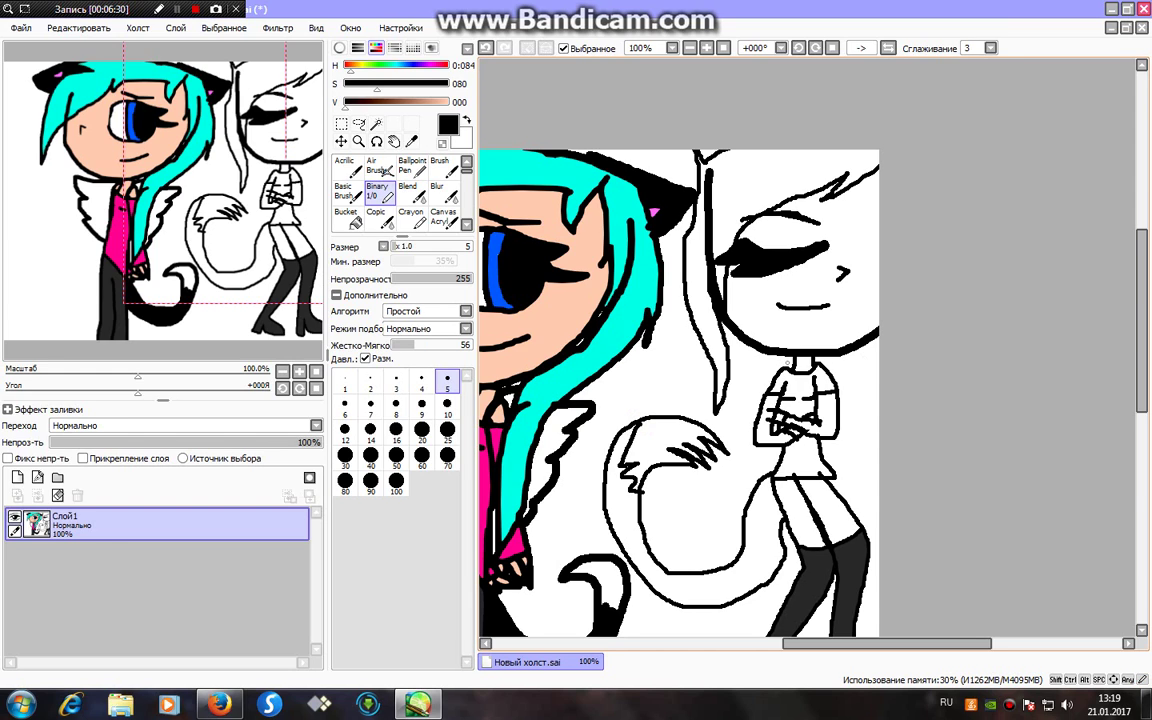
mouse_move(797, 352)
left_mouse_down()
mouse_move(763, 395)
mouse_move(783, 457)
left_mouse_up()
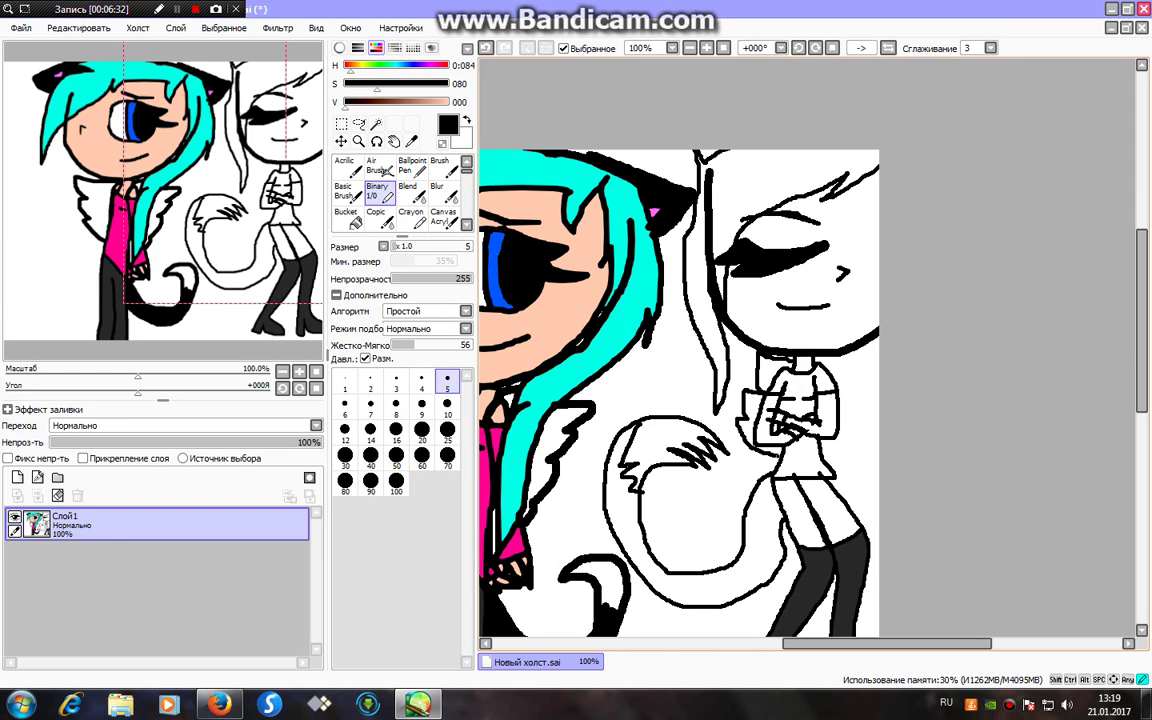
left_click_drag(820, 354, 846, 384)
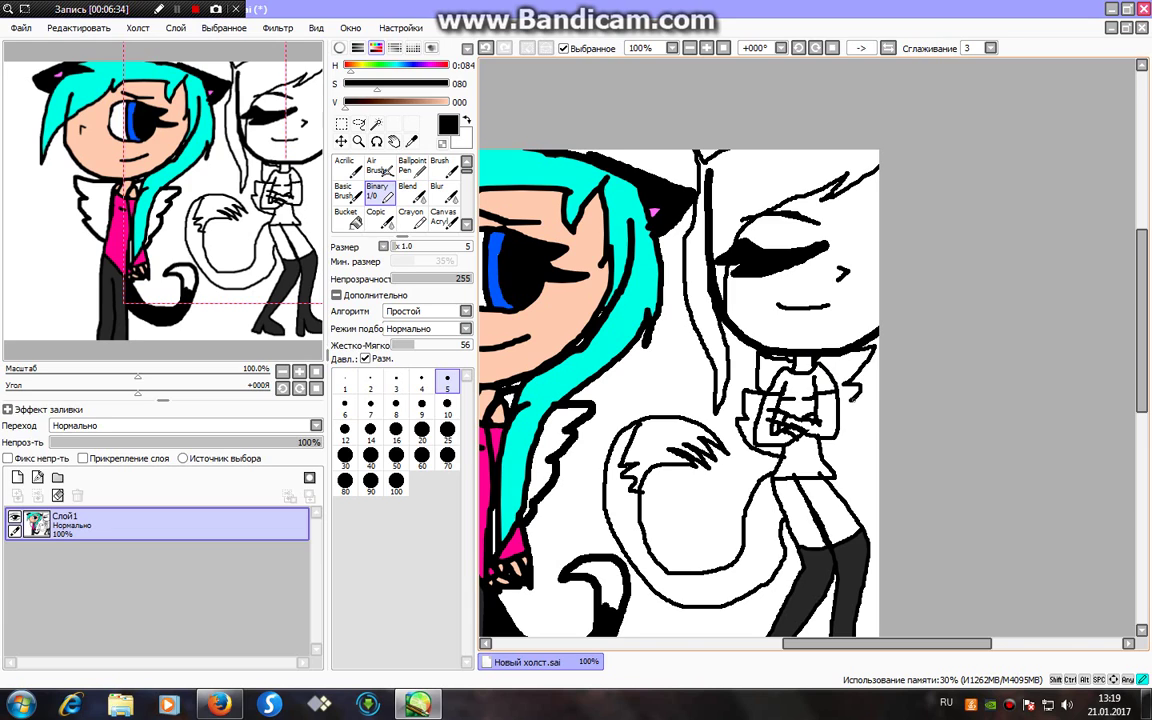
- Fill the jagged tip of the second character's tail with hot pink at saturation 255 and brightness 255
left_click(347, 218)
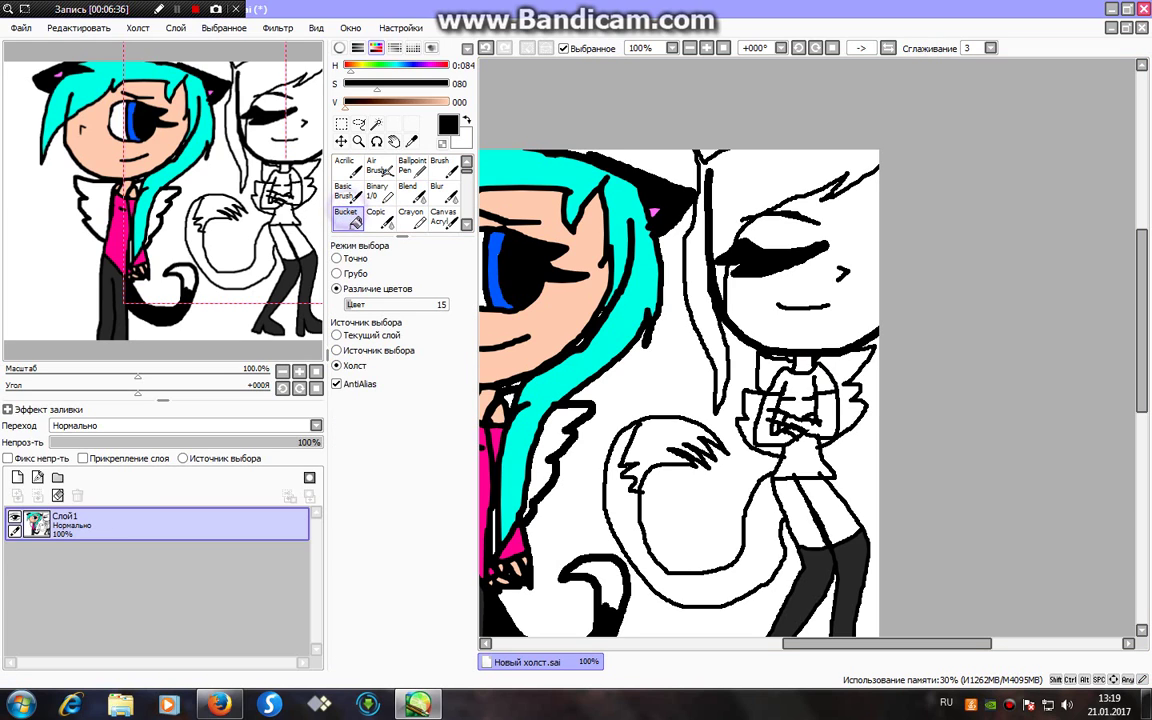
left_click_drag(371, 84, 345, 84)
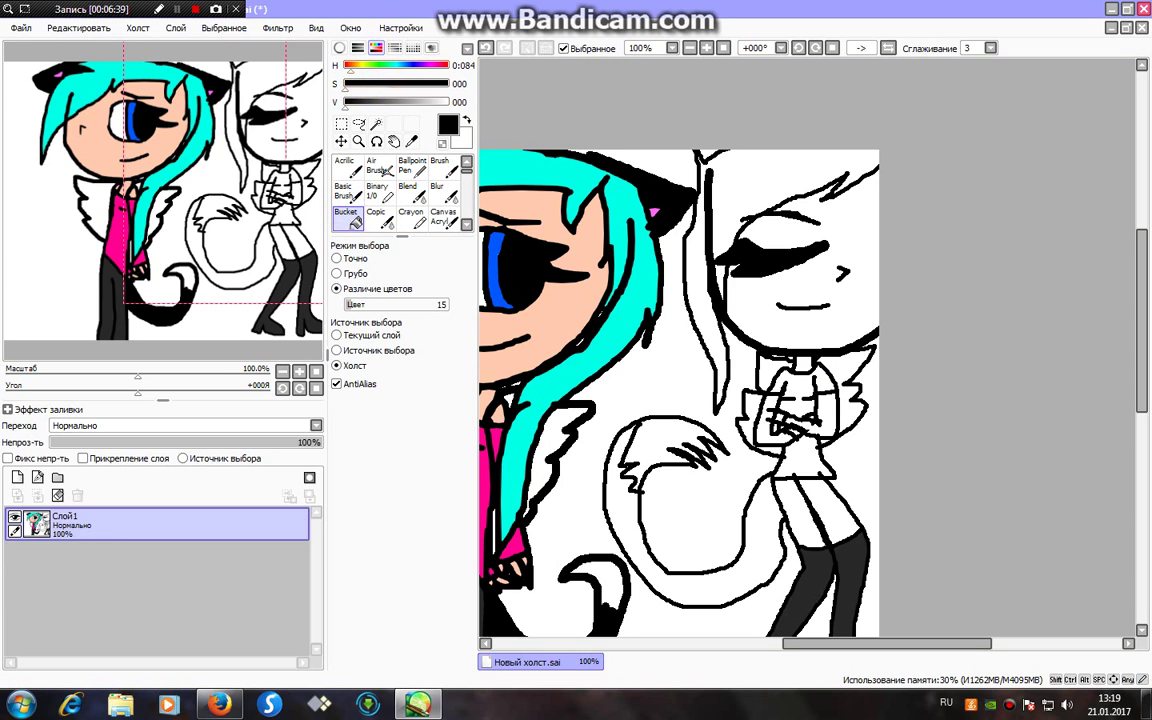
left_click(441, 67)
left_click(449, 84)
left_click(446, 103)
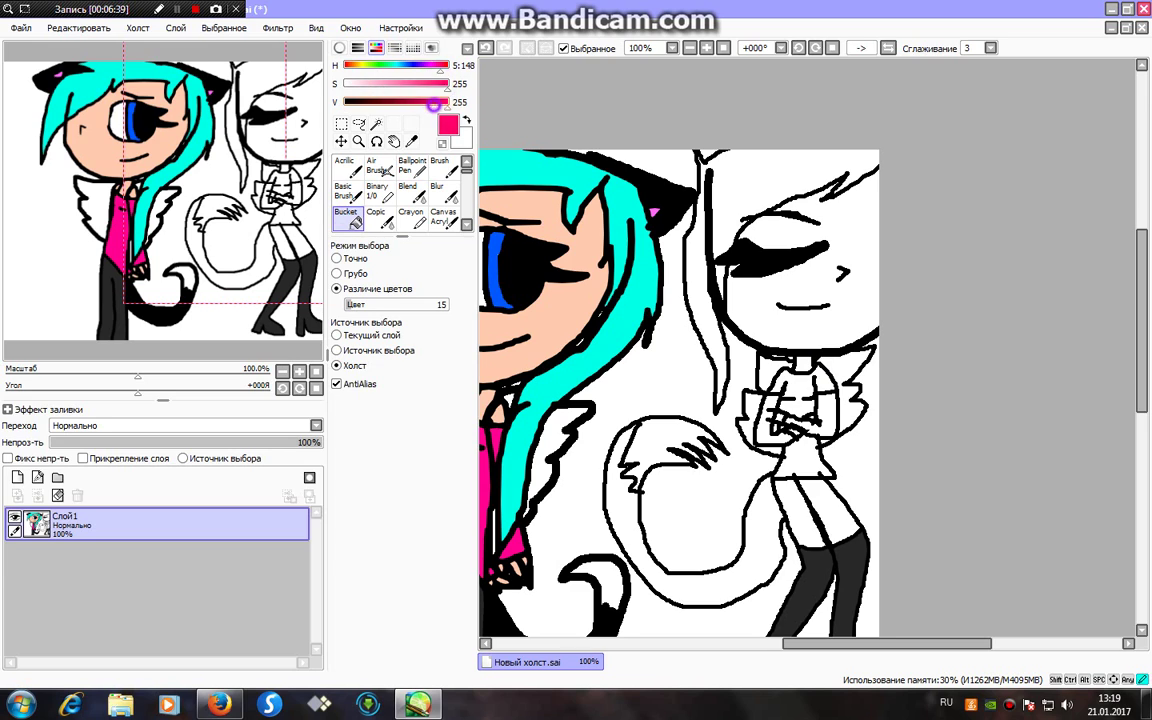
left_click(620, 509)
left_click(486, 48)
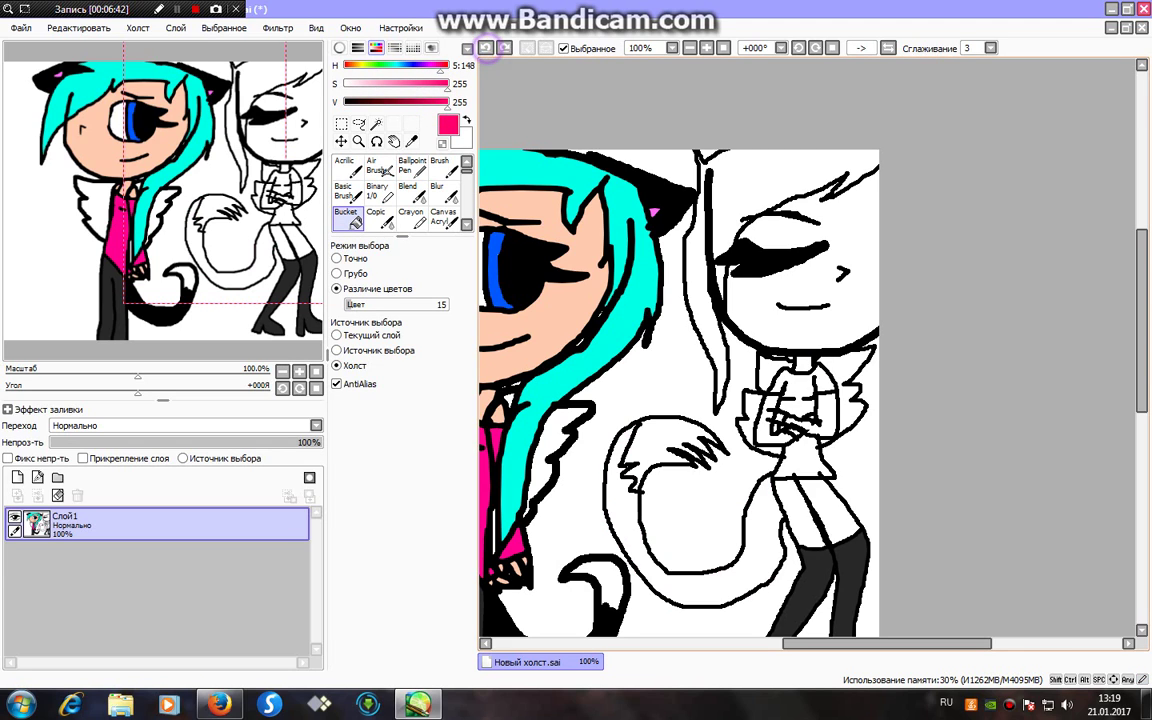
left_click(658, 442)
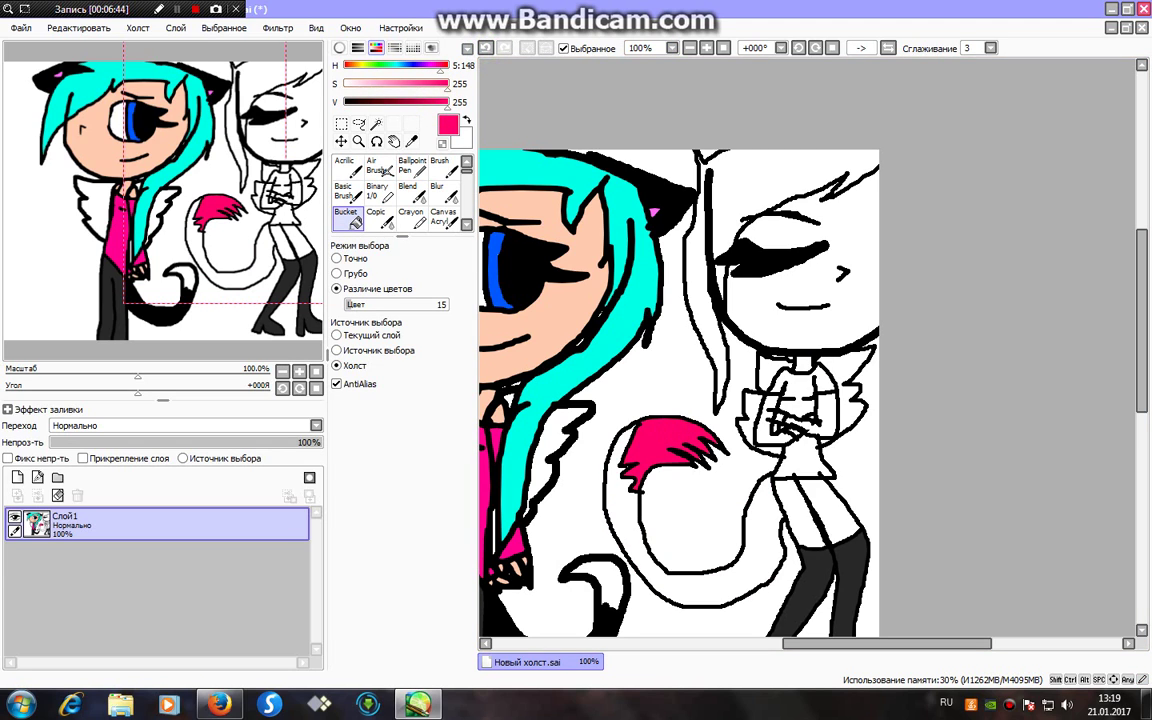
- Fill the second character's face, neck and arms with a pale yellow skin tone at saturation 78
left_click(357, 66)
left_click(376, 85)
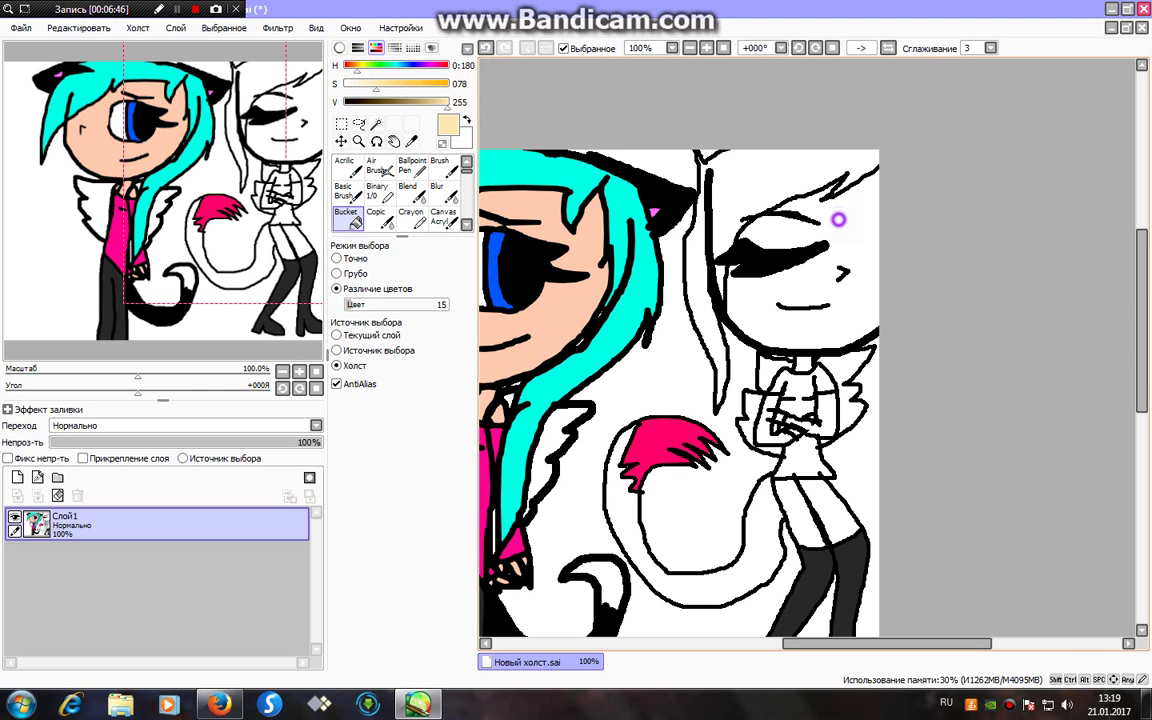
left_click(839, 220)
left_click(562, 317)
left_click_drag(261, 121, 201, 121)
left_click_drag(840, 380, 654, 364)
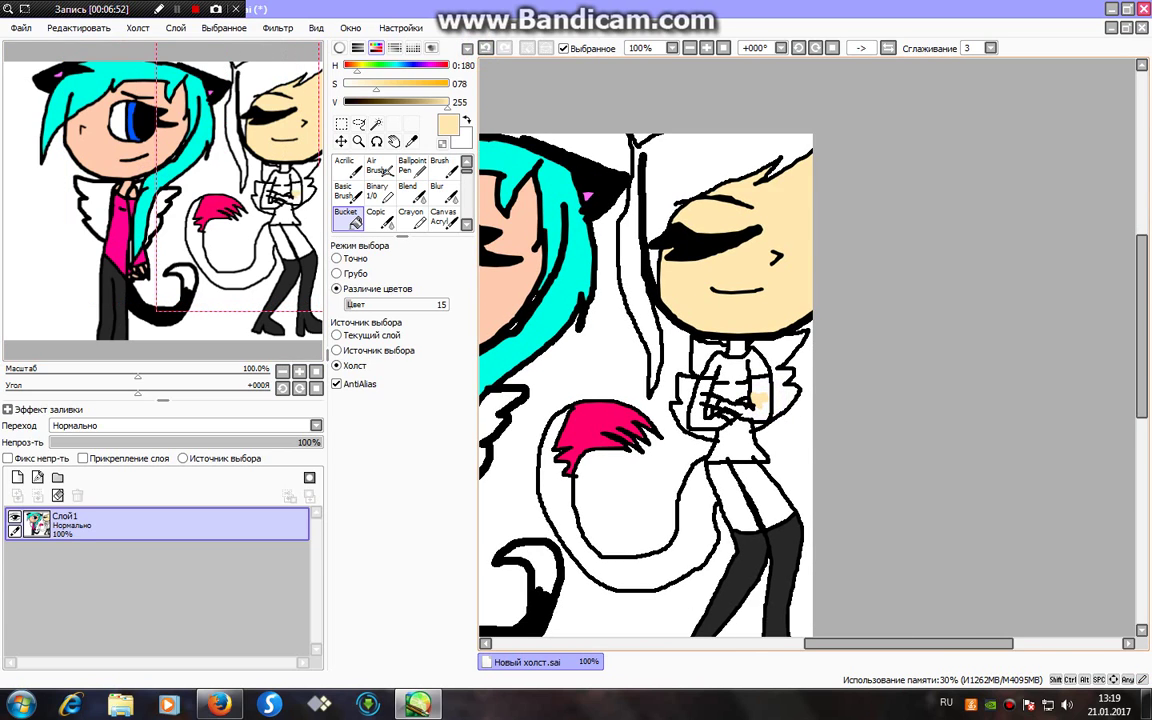
left_click(753, 415)
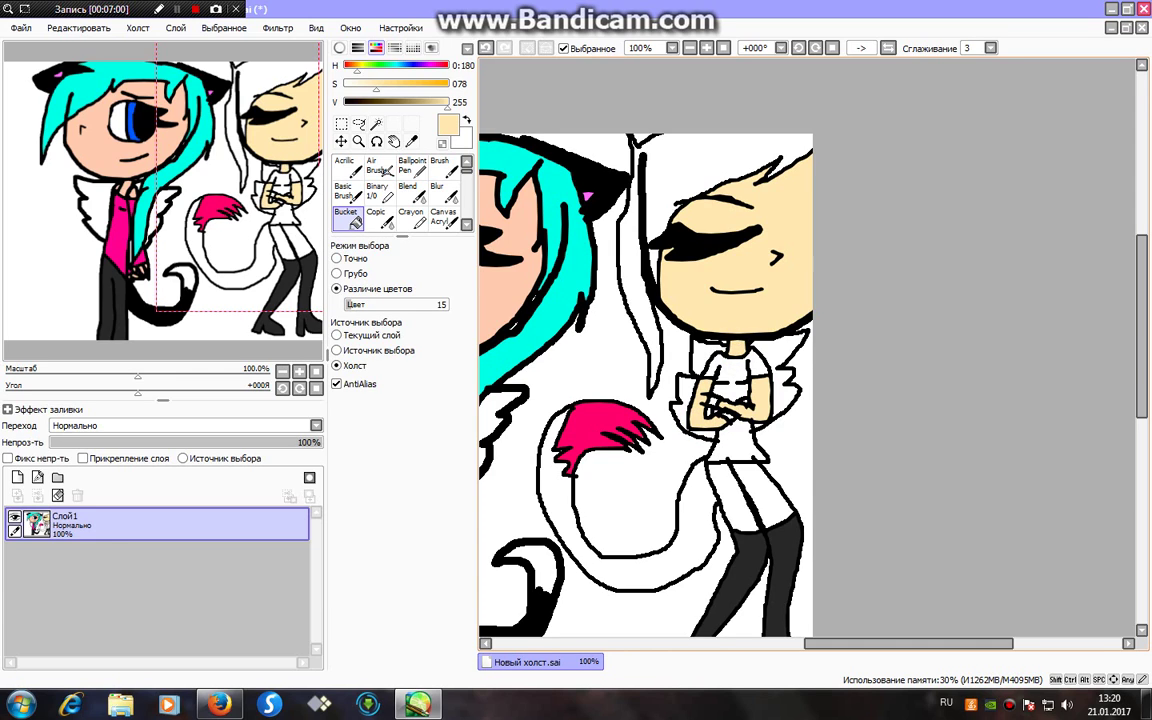
- Fill the second character's shorts with purple and the shirt with red, both at saturation 255
left_click(424, 66)
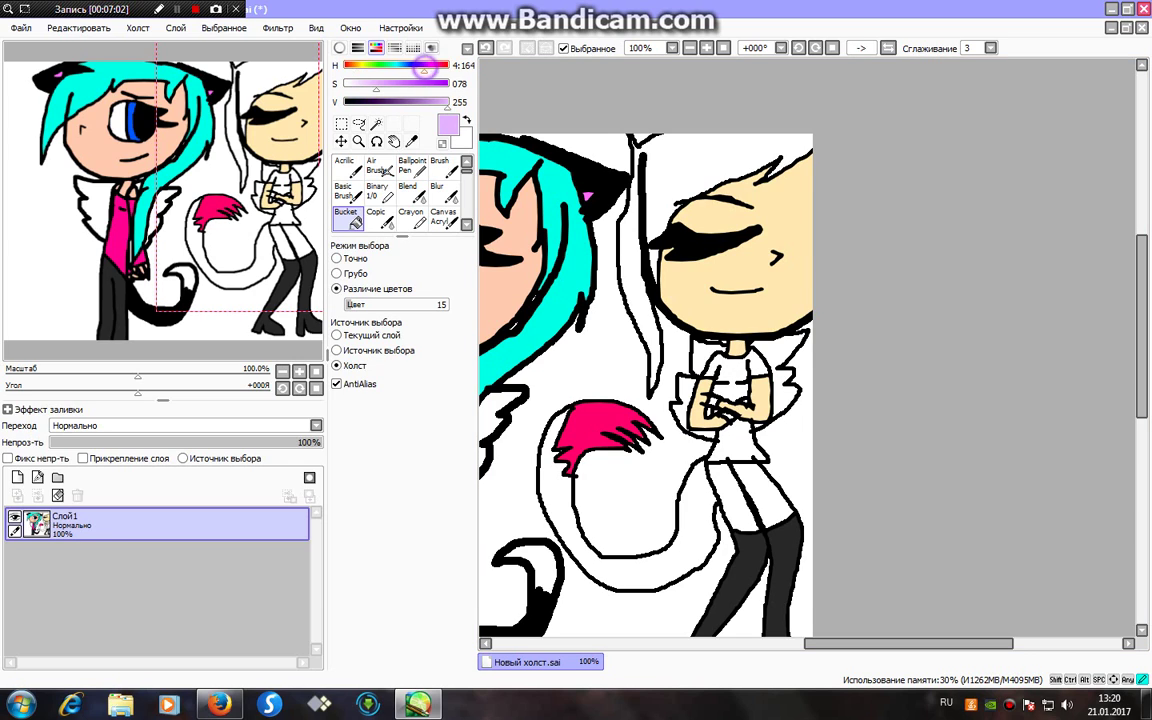
left_click(446, 85)
left_click(766, 499)
left_click(722, 492)
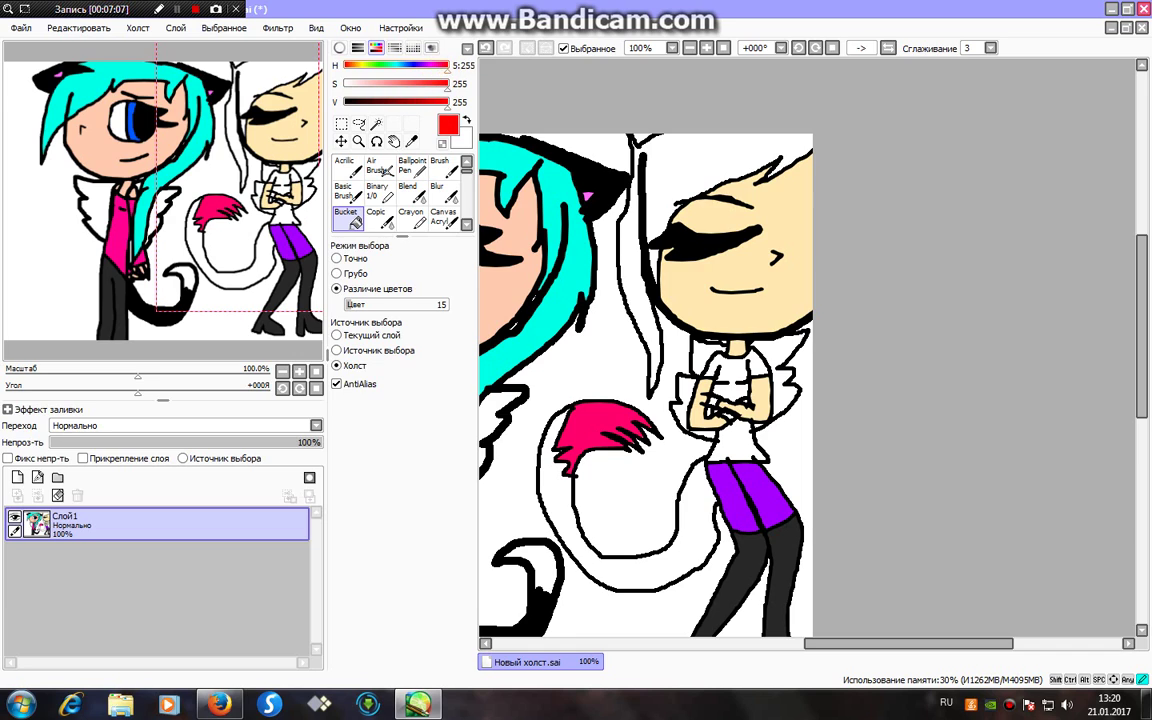
left_click(739, 436)
left_click(729, 391)
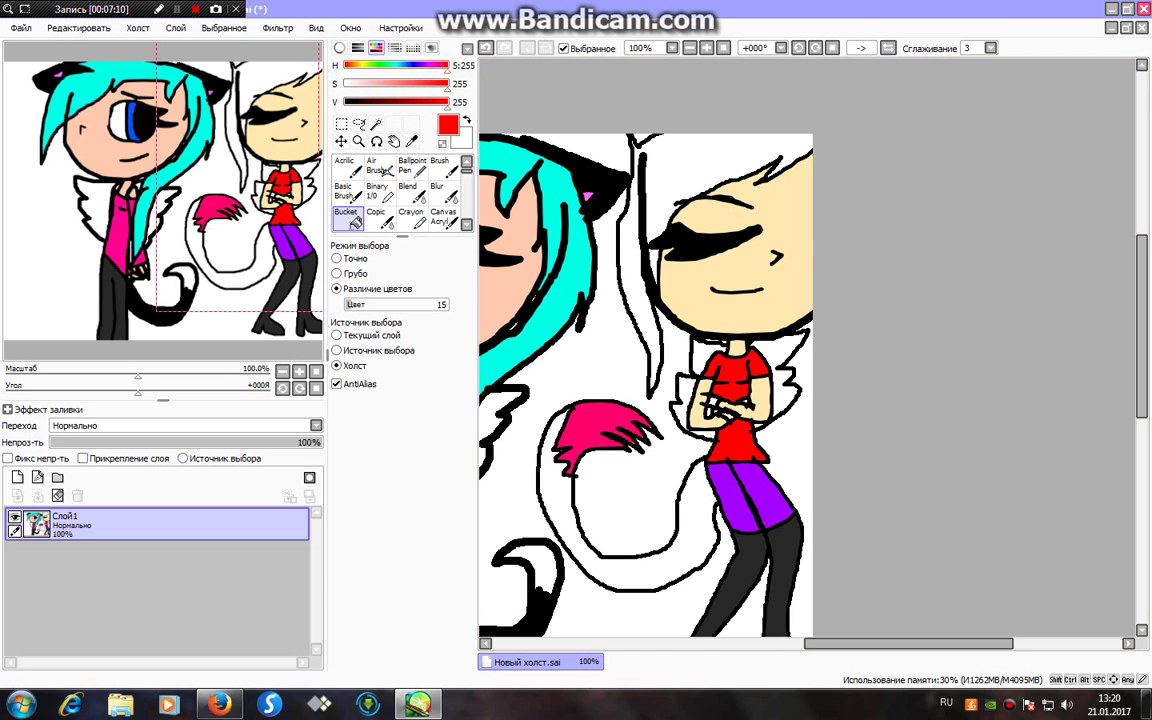
- Fill the second character's hair with yellow and outline longer black strands flowing down behind the body
left_click(360, 65)
left_click(665, 139)
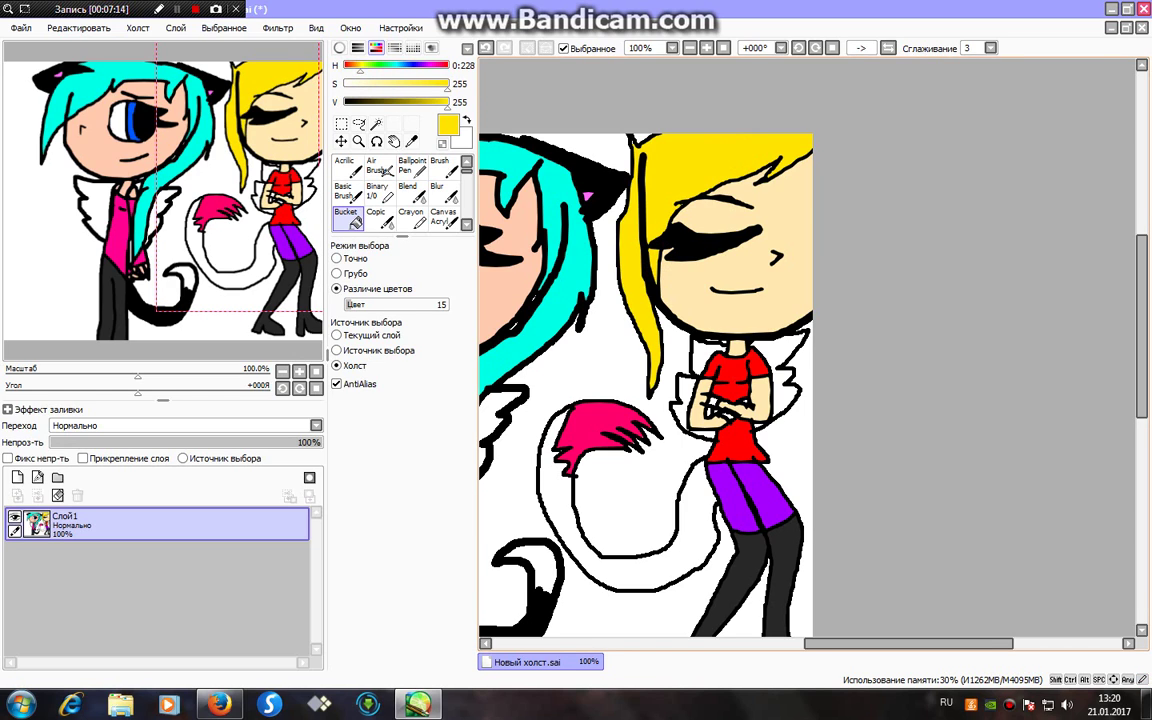
left_click(377, 190)
left_click_drag(370, 102, 345, 102)
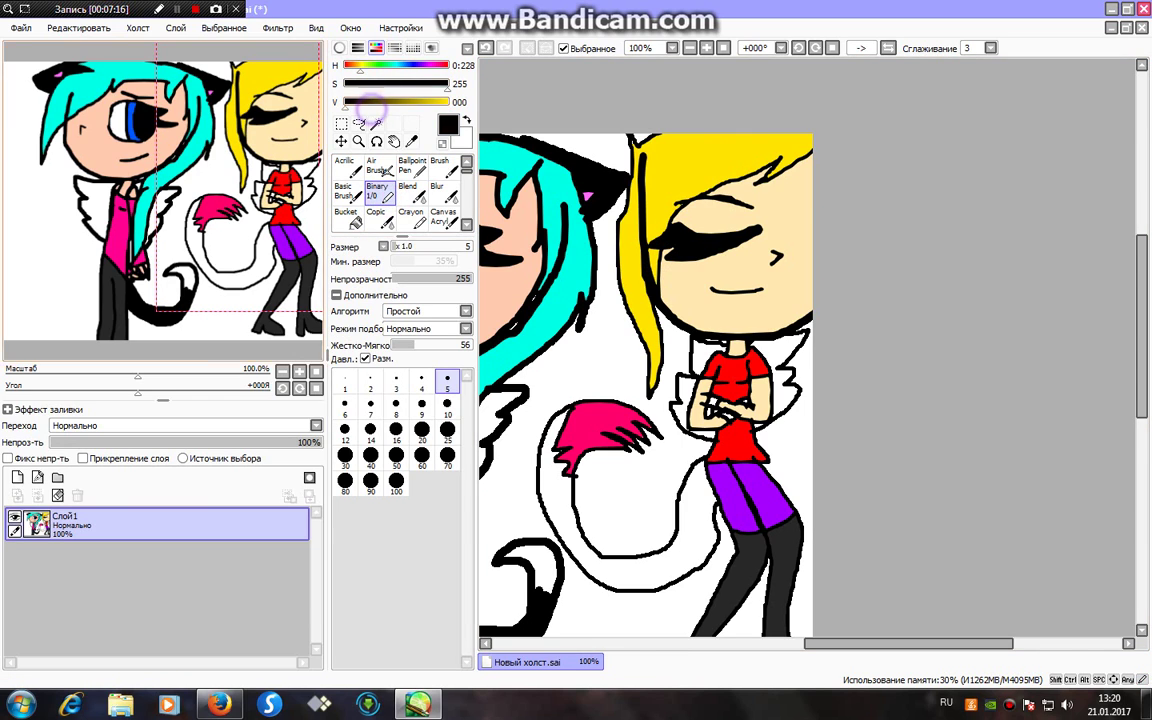
left_click_drag(650, 390, 648, 518)
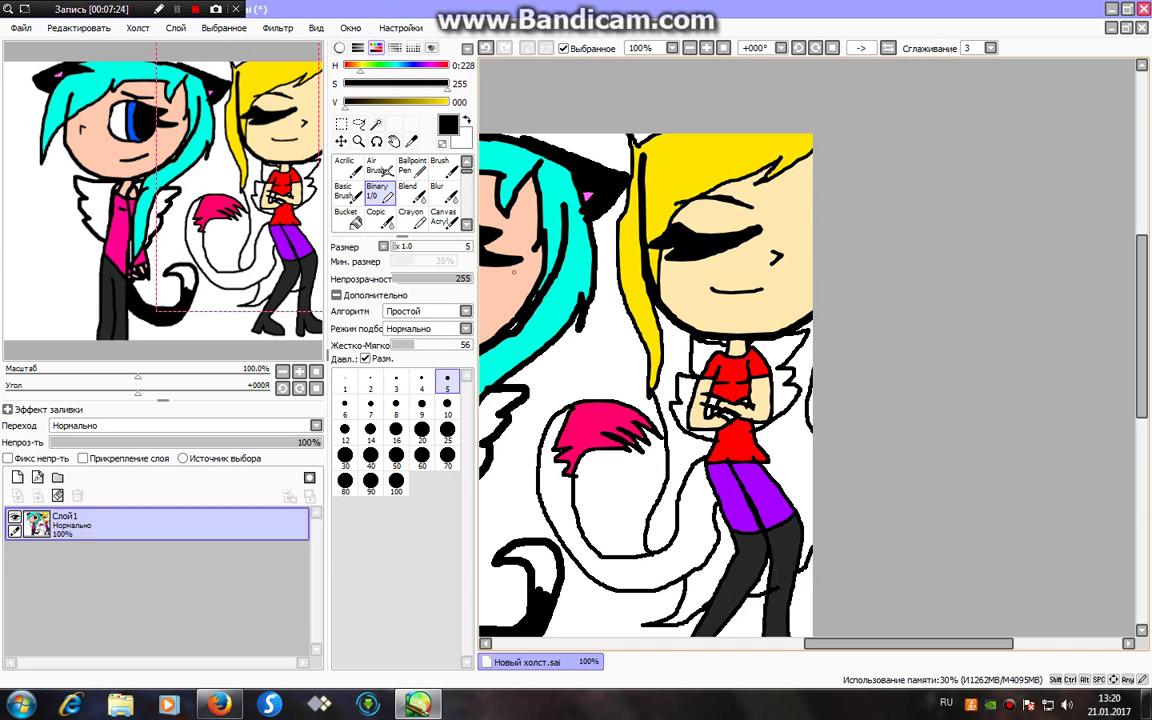
- Fill the second character's long hair strands behind the body with the same yellow and the crossed hands with blue
left_click(346, 218)
left_click(727, 153, "alt")
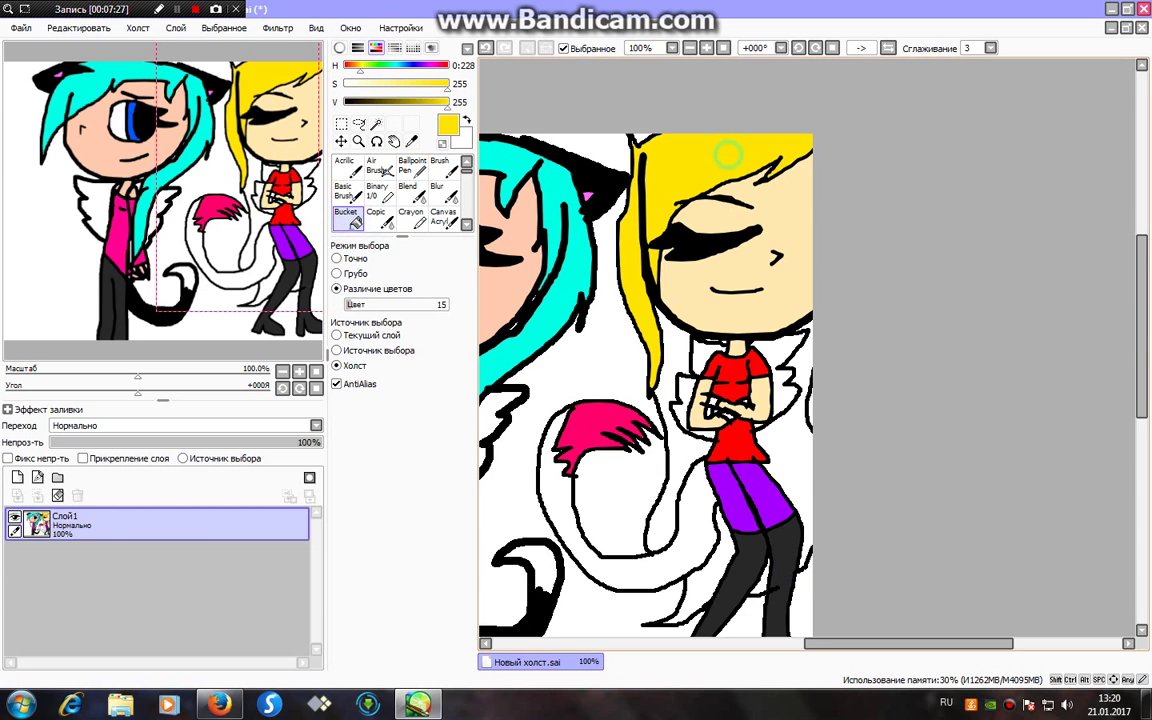
left_click(800, 465)
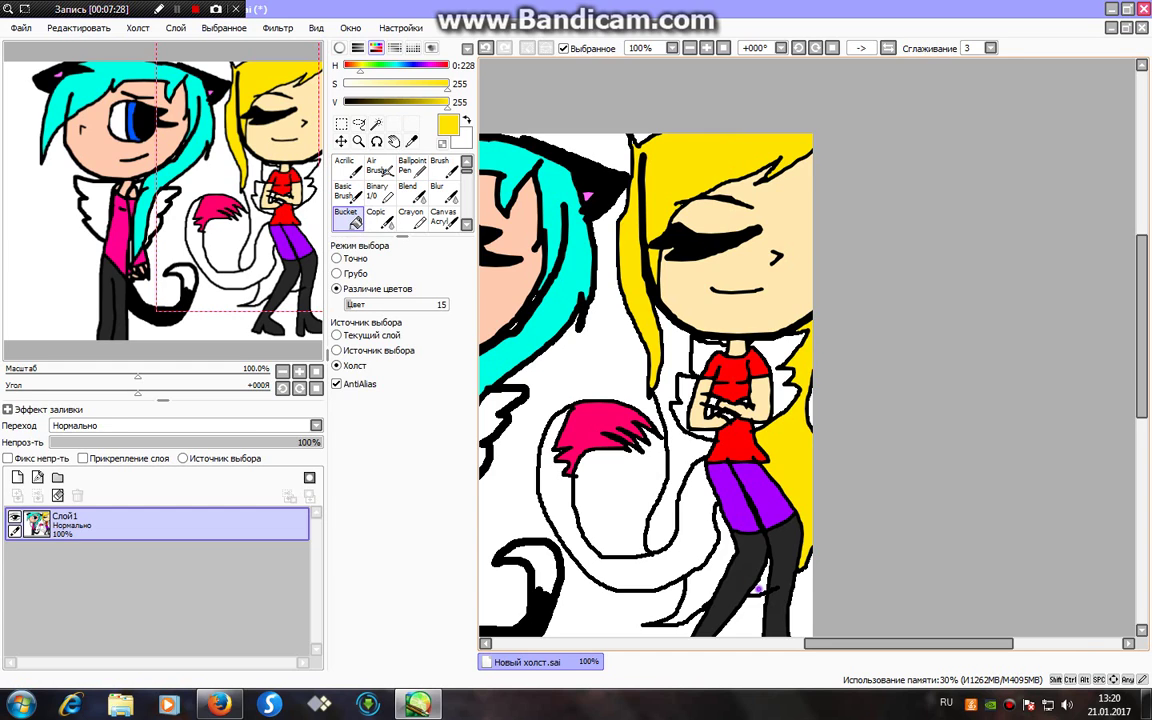
left_click(709, 584)
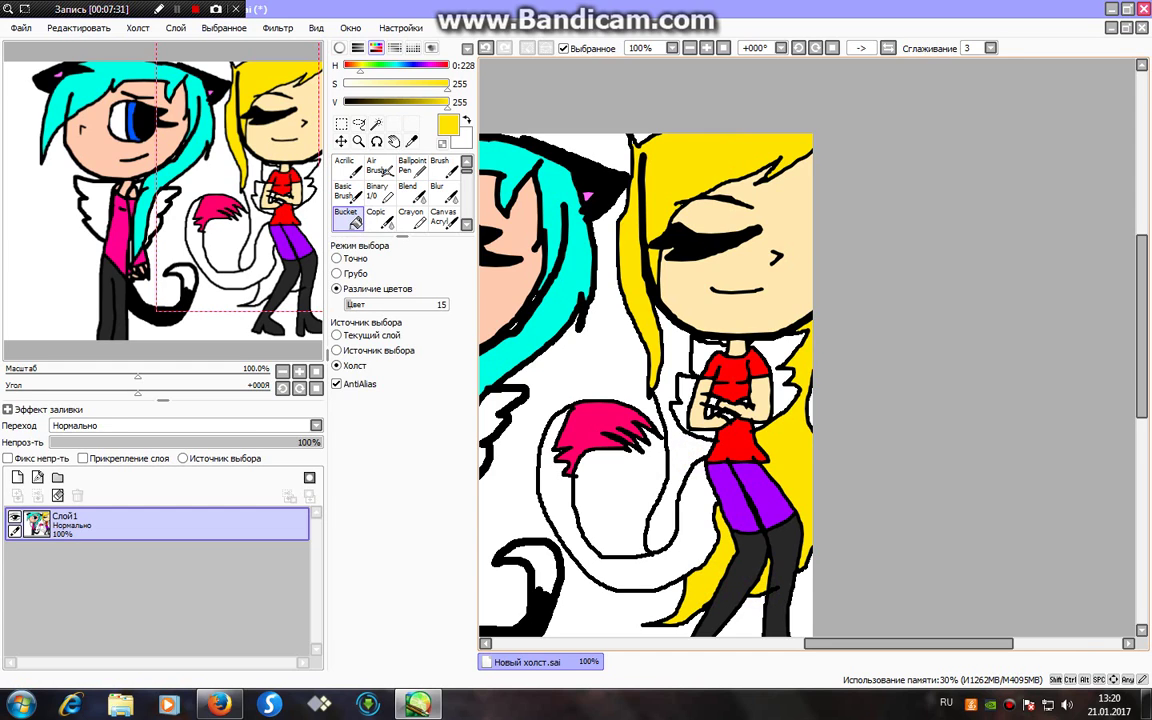
left_click(668, 455)
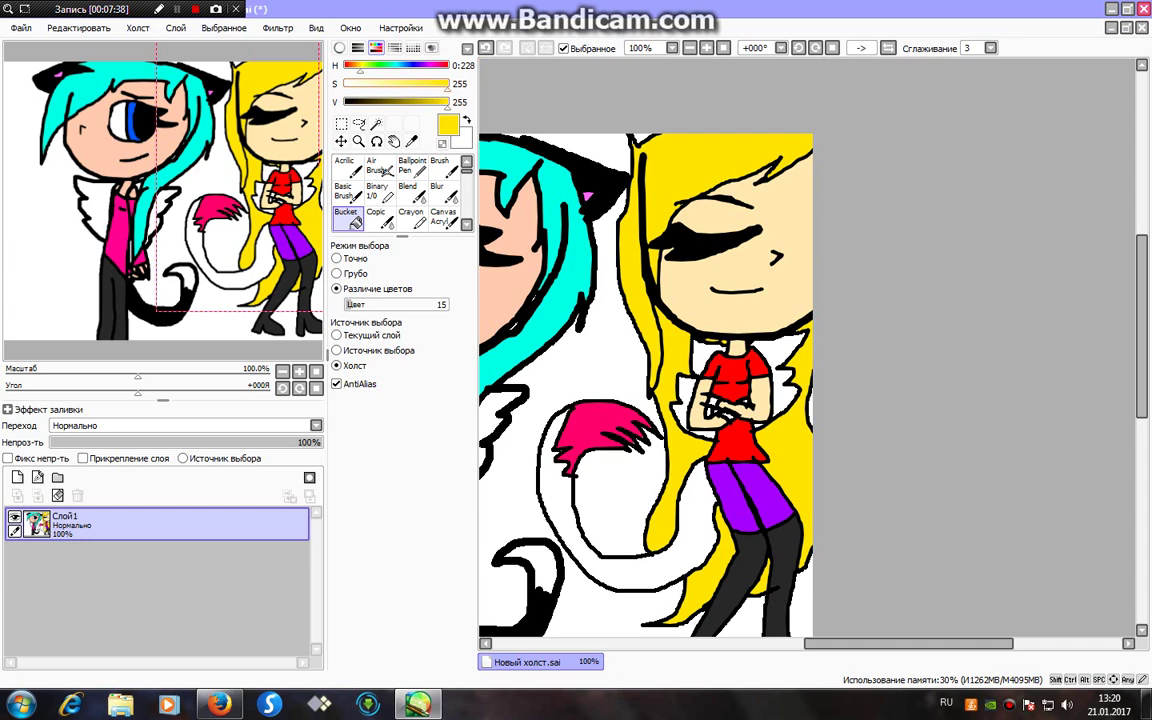
left_click(424, 66)
left_click(411, 67)
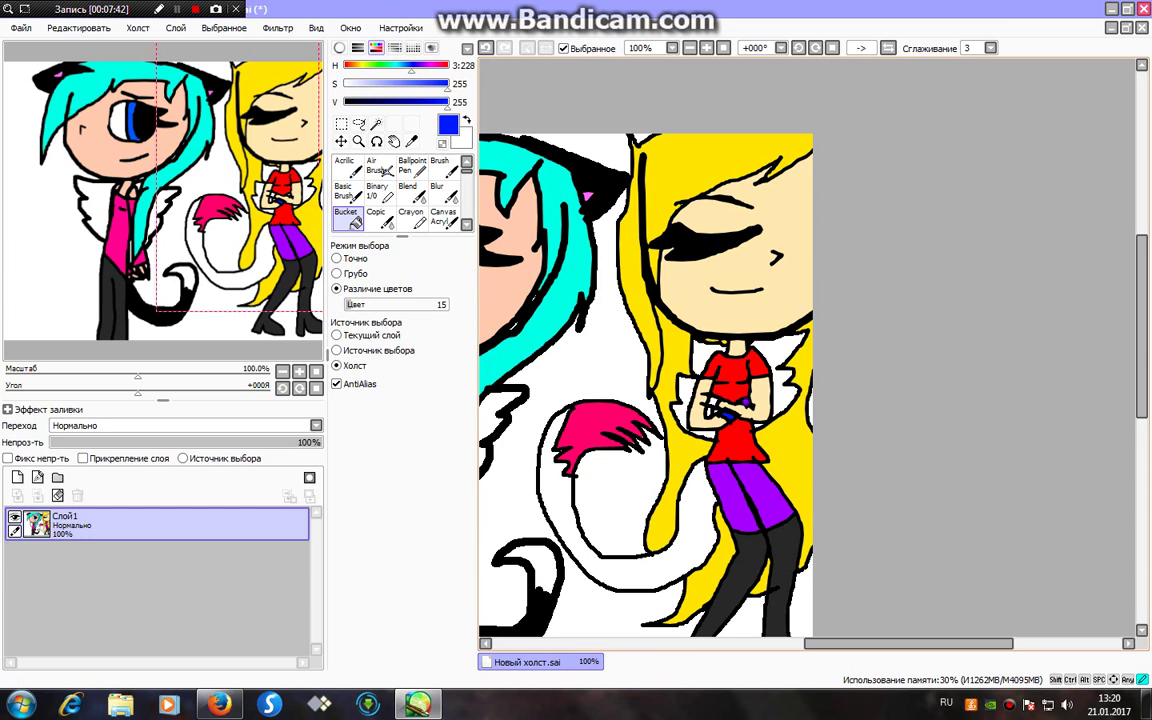
- Select the first character's turquoise hair with the Magic Wand and paint dark teal shadows at brightness 158 along its outer edge
left_click_drag(204, 167, 78, 170)
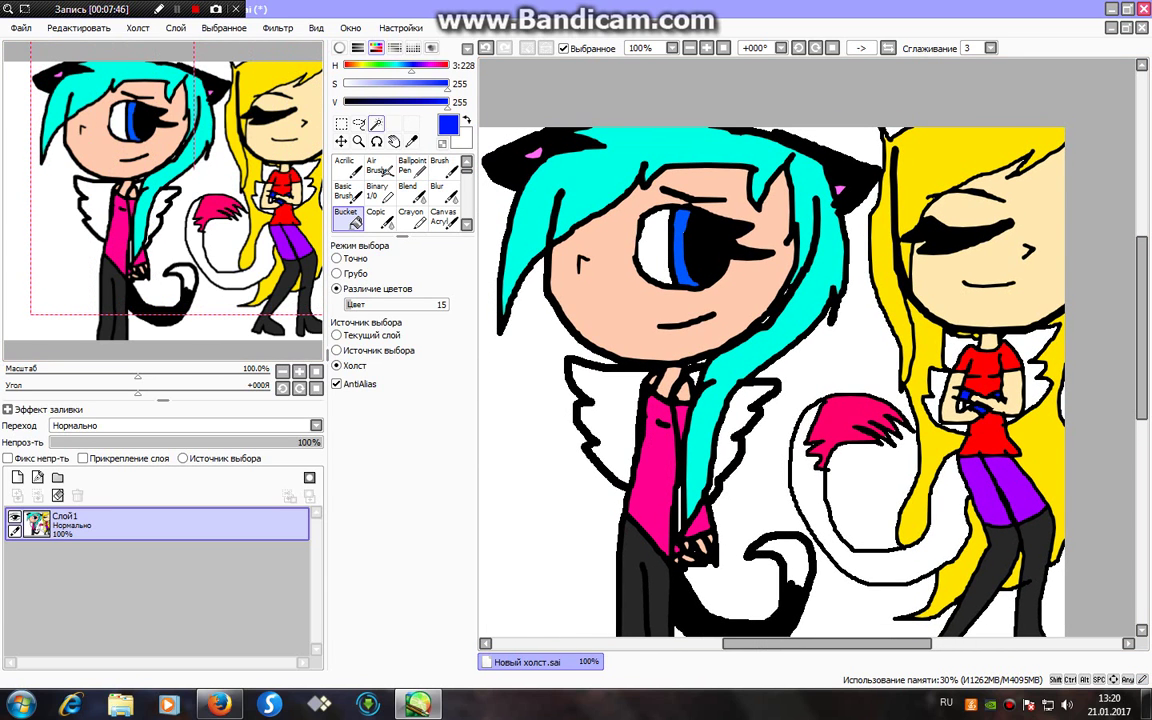
left_click(592, 134)
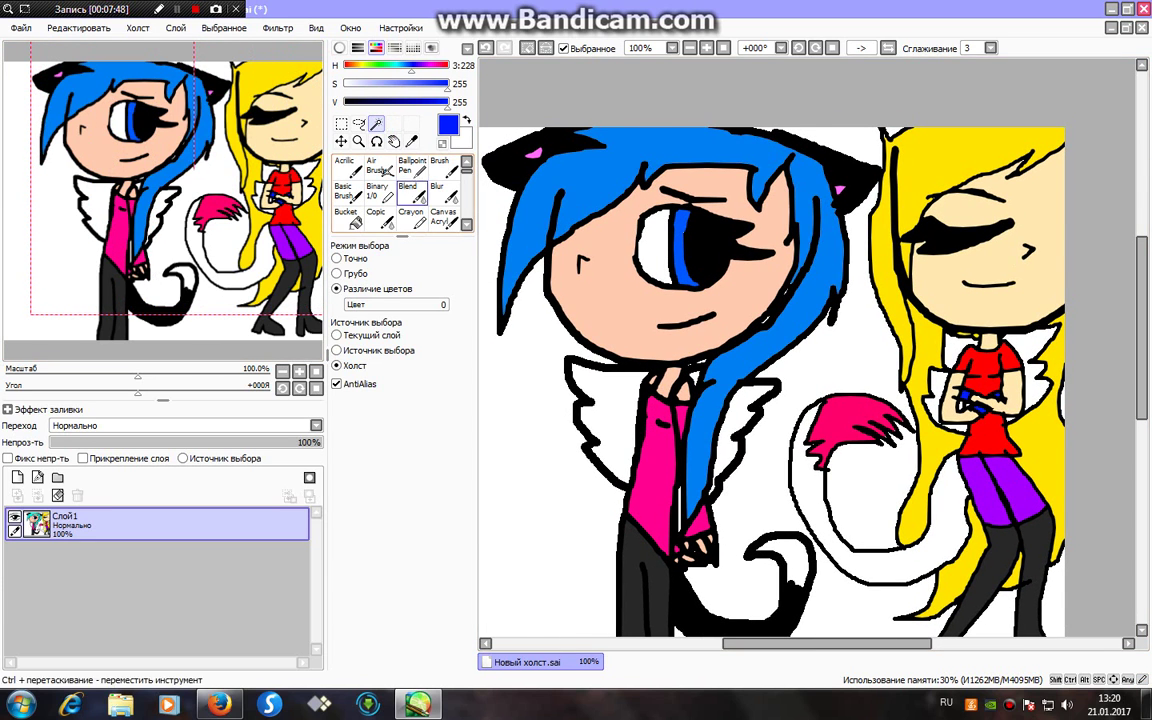
left_click(377, 191)
key("ctrl+z")
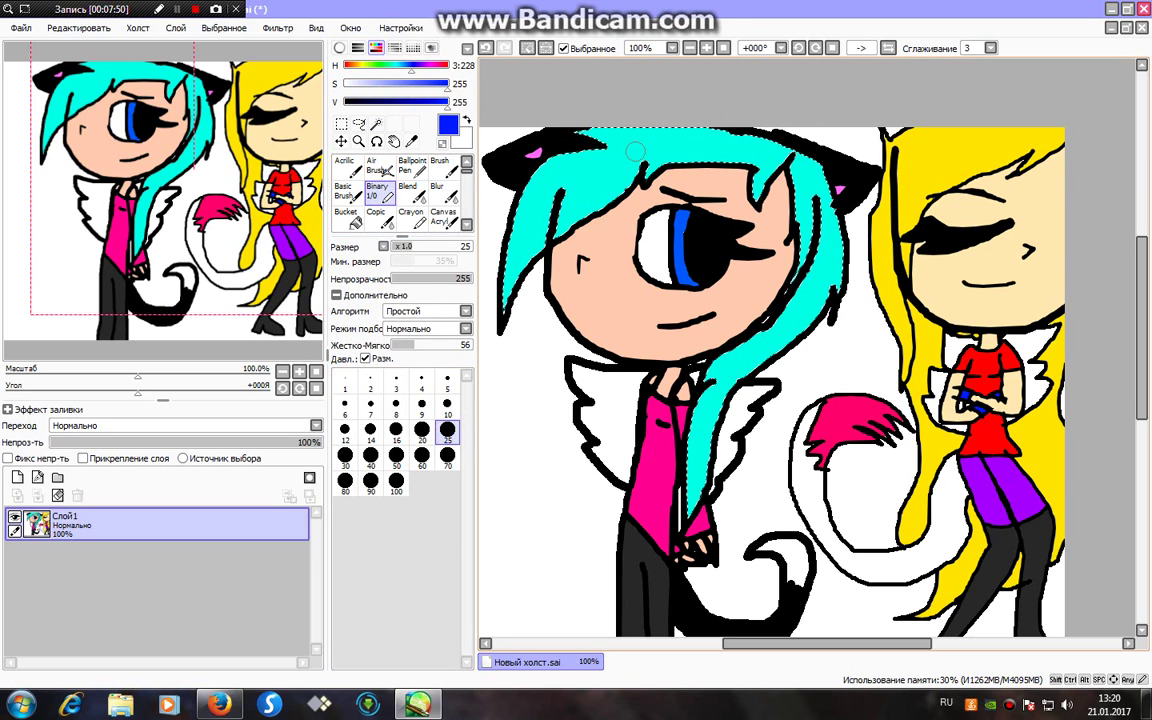
right_click(645, 155)
left_click(408, 103)
mouse_move(576, 128)
left_mouse_down()
mouse_move(683, 126)
mouse_move(825, 179)
mouse_move(797, 330)
mouse_move(700, 511)
left_mouse_up()
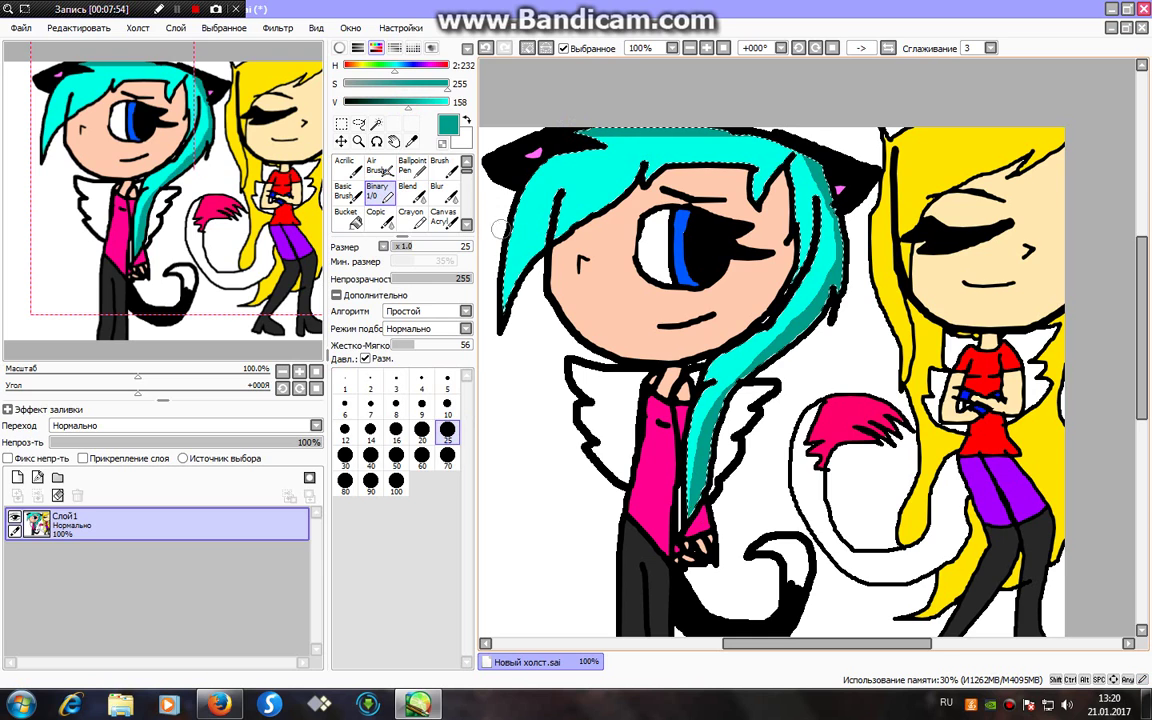
- Blur the dark teal shadows into the first character's hair using a simple circle brush without texture at size 50
left_click(414, 194)
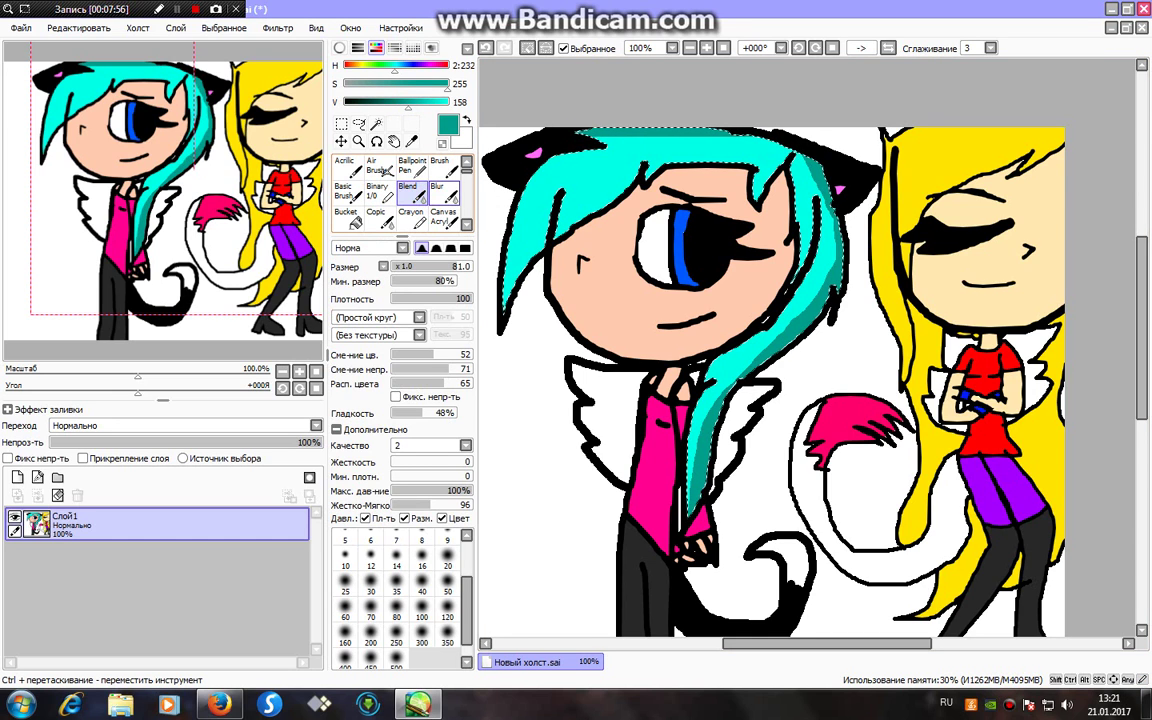
left_click(444, 193)
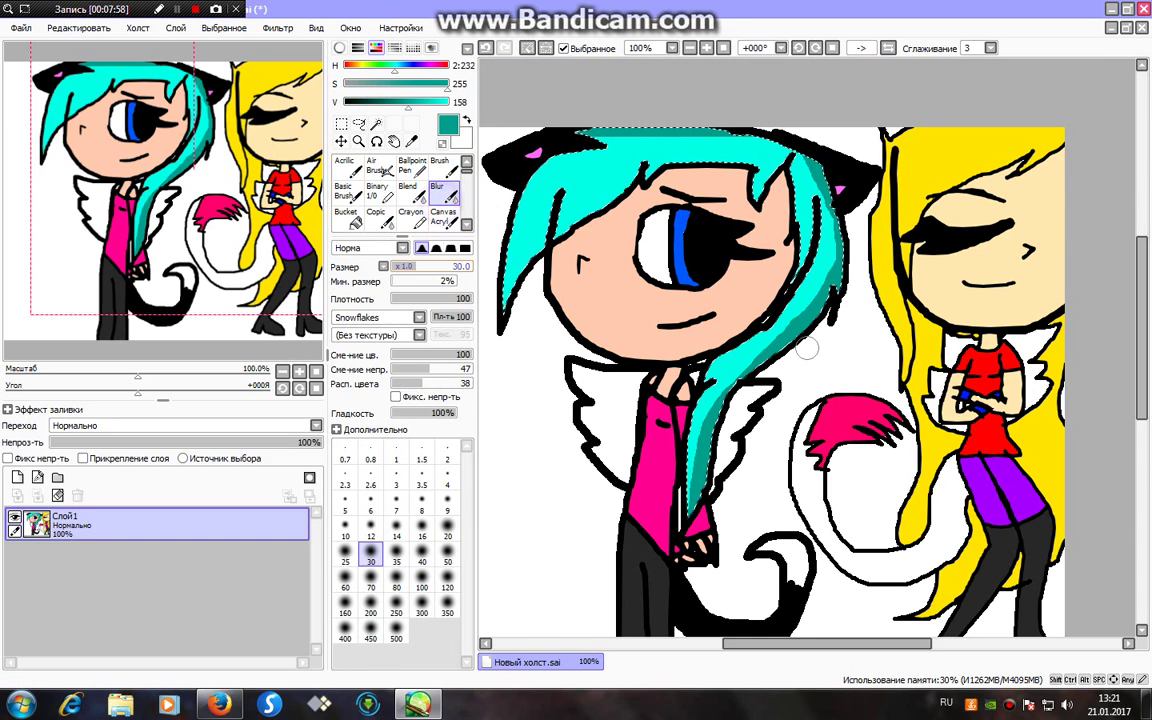
left_click(371, 318)
left_click(420, 343)
left_click(365, 331)
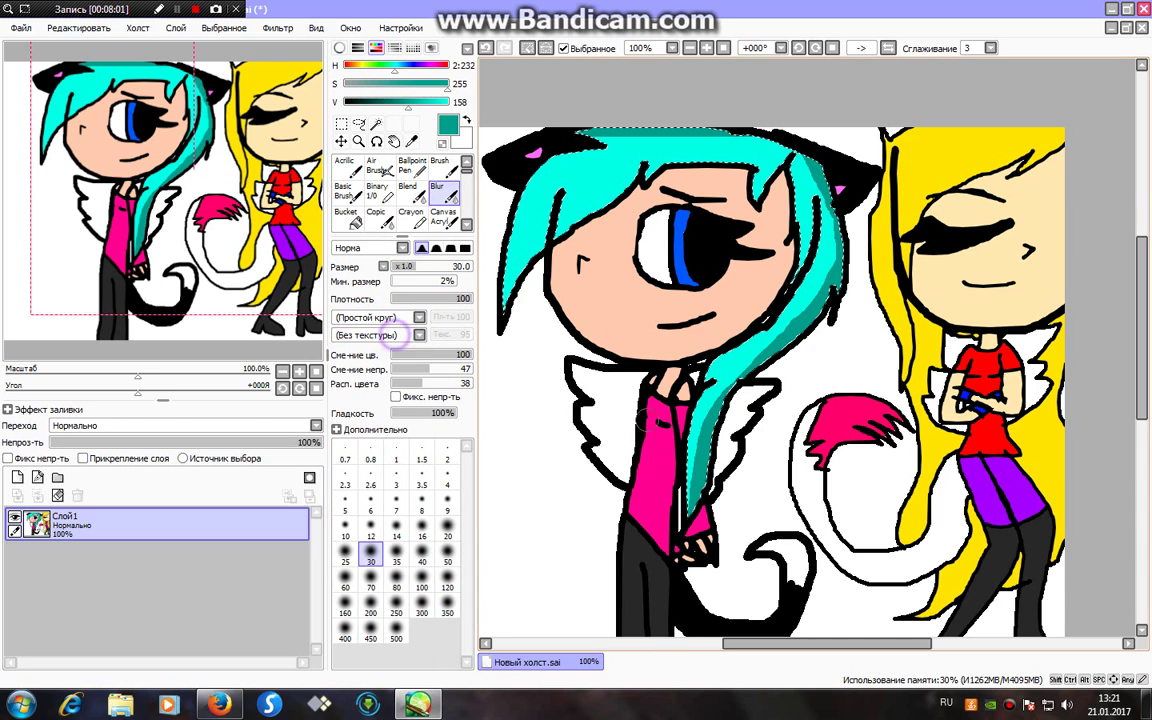
left_click(447, 555)
mouse_move(738, 453)
left_mouse_down()
mouse_move(676, 520)
mouse_move(740, 355)
mouse_move(805, 262)
mouse_move(837, 185)
mouse_move(807, 143)
mouse_move(787, 248)
mouse_move(550, 228)
left_mouse_up()
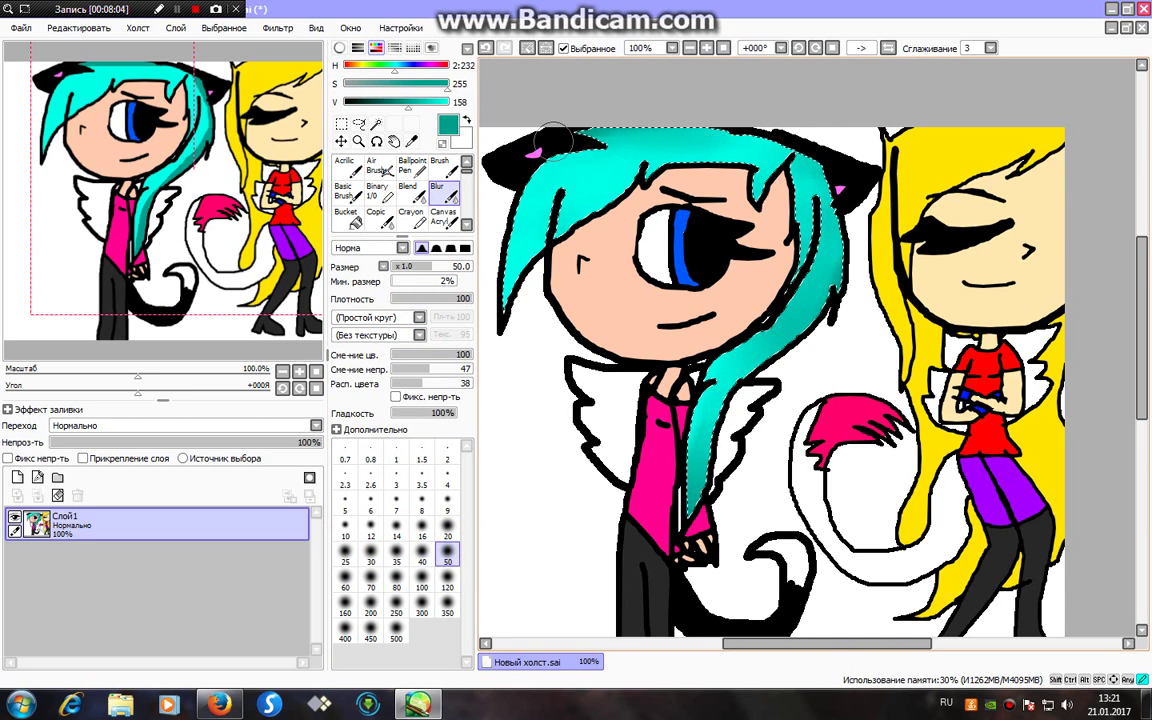
- Paint white highlight streaks at saturation 0 and brightness 255 across the first character's fringe and long side lock
left_click(378, 190)
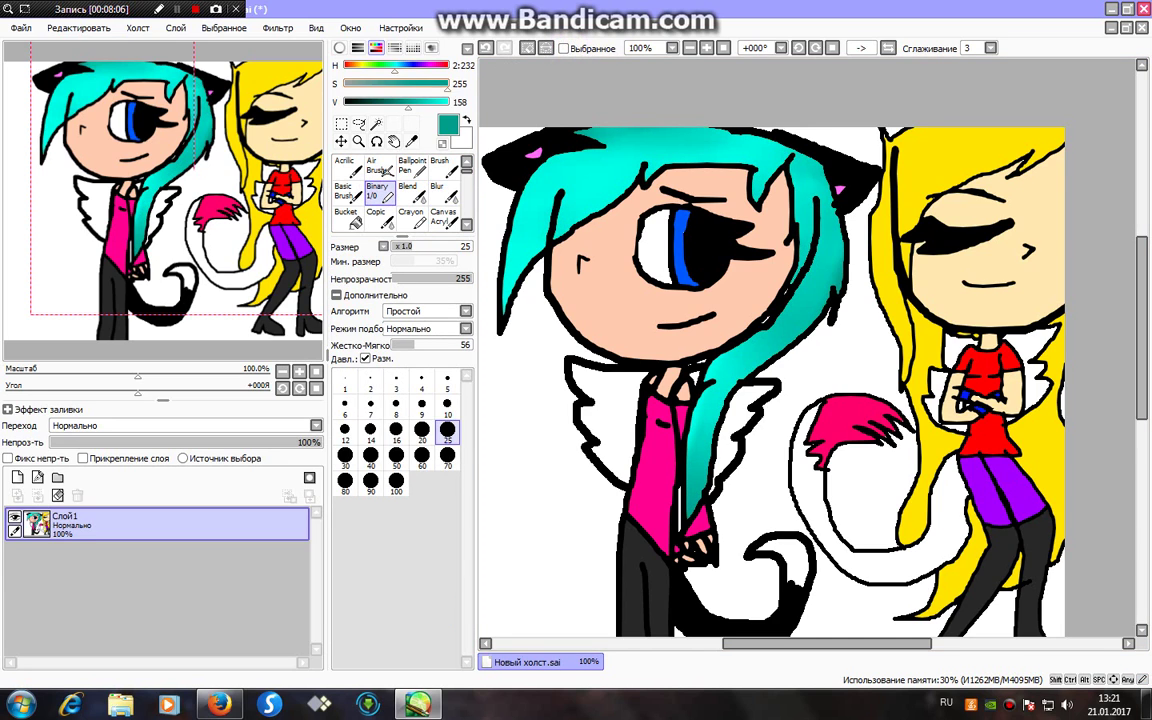
left_click(371, 84)
left_click(449, 101)
mouse_move(540, 224)
left_mouse_down()
mouse_move(735, 177)
mouse_move(775, 180)
left_mouse_up()
left_click(486, 48)
left_click(486, 48)
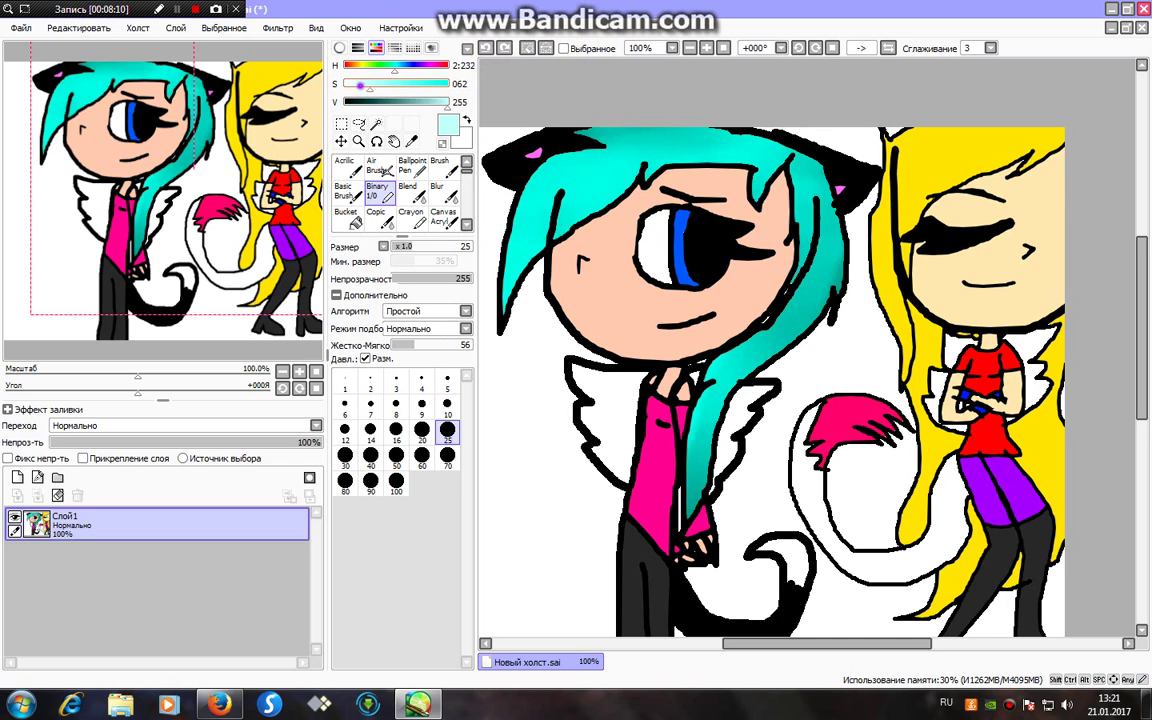
left_click_drag(367, 86, 345, 86)
left_click_drag(520, 214, 605, 203)
left_click_drag(757, 167, 778, 170)
left_click_drag(806, 212, 842, 204)
left_click_drag(842, 254, 808, 281)
left_click_drag(785, 306, 810, 310)
left_click_drag(745, 330, 700, 352)
left_click_drag(760, 365, 705, 400)
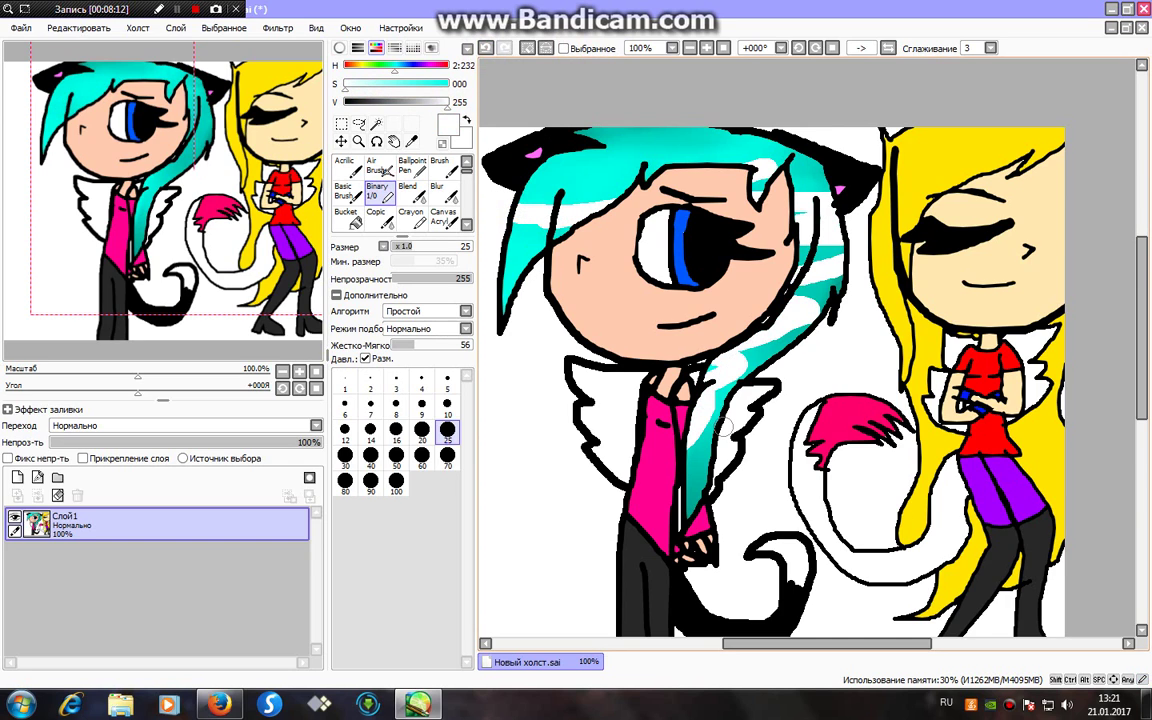
- Blur the white highlights into the first character's turquoise hair at size 50 and clear the selection
left_click(442, 194)
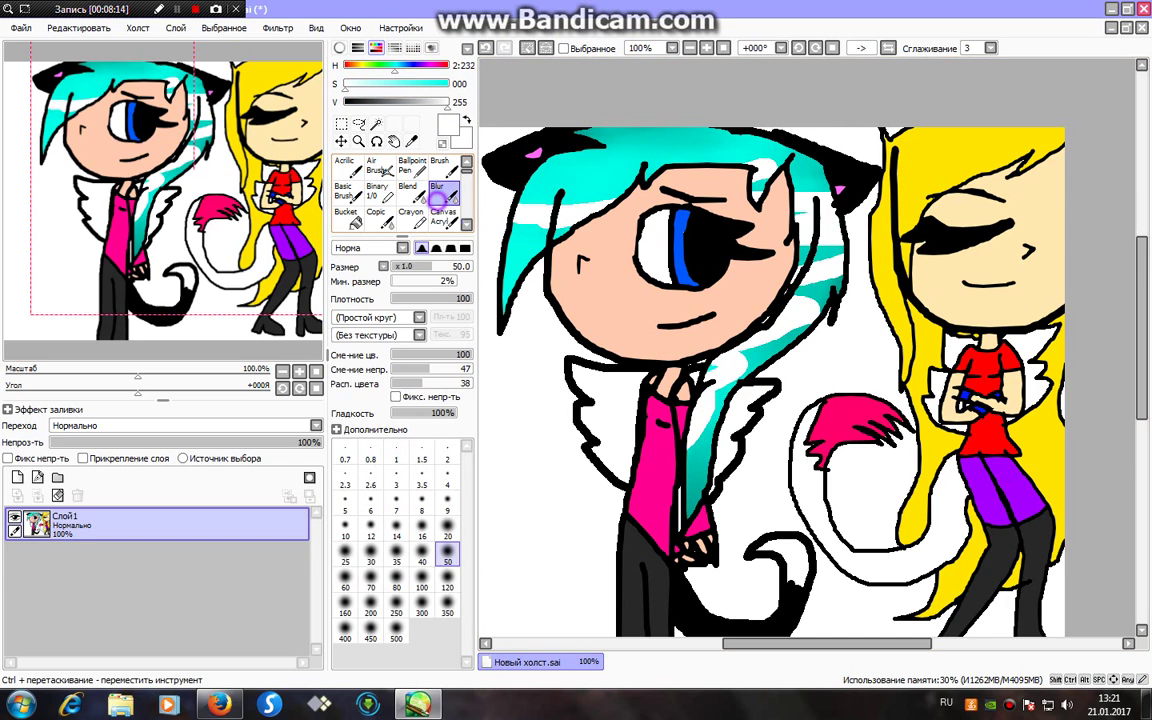
left_click_drag(528, 224, 605, 205)
left_click_drag(705, 410, 755, 350)
mouse_move(812, 275)
left_mouse_down()
mouse_move(835, 258)
mouse_move(830, 205)
mouse_move(811, 182)
left_mouse_up()
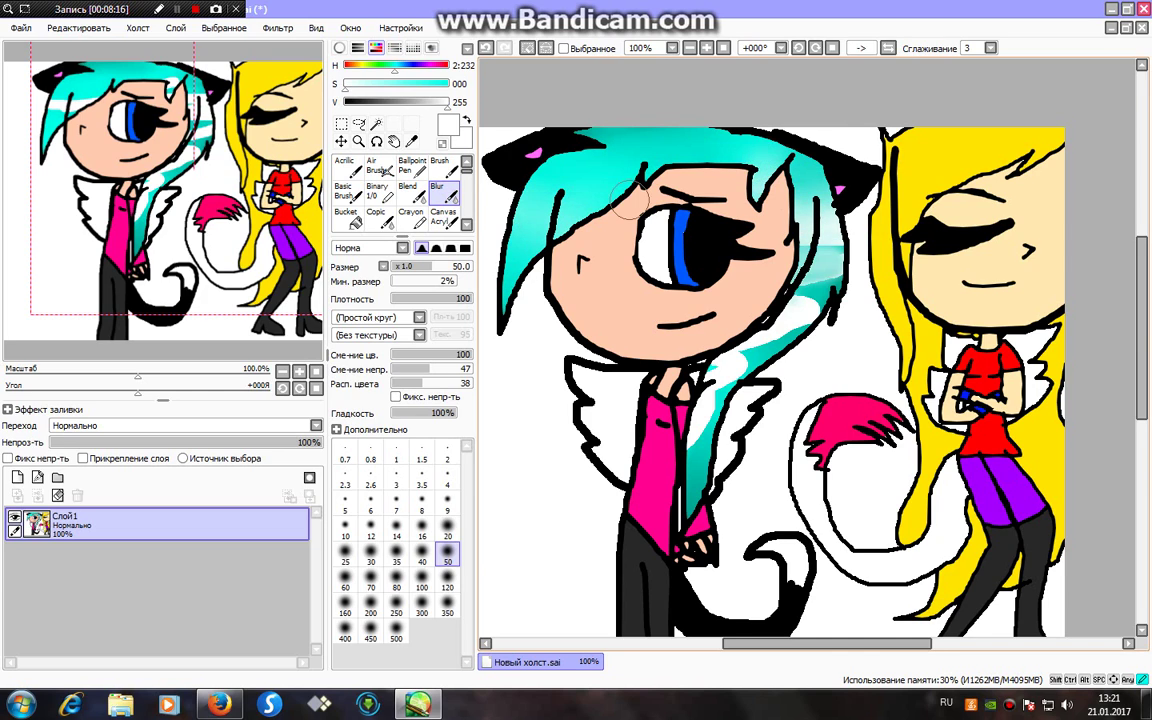
left_click_drag(838, 258, 815, 274)
mouse_move(808, 308)
left_mouse_down()
mouse_move(714, 380)
mouse_move(818, 314)
mouse_move(698, 438)
left_mouse_up()
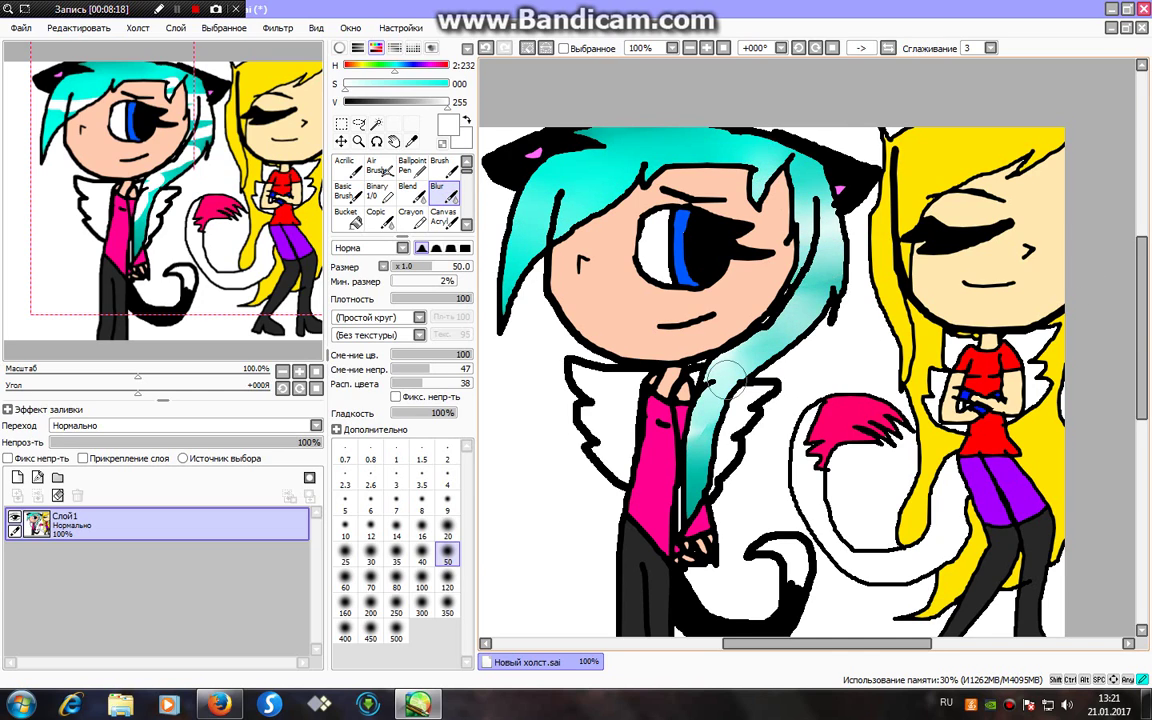
left_click_drag(818, 278, 830, 212)
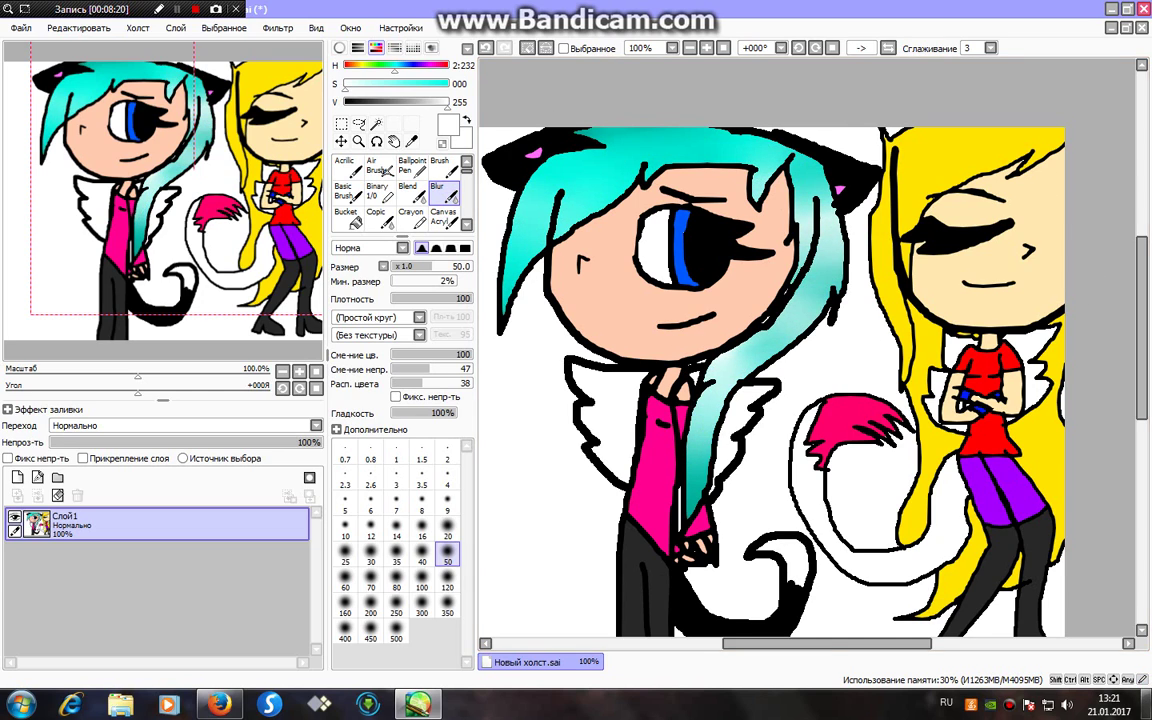
left_click(530, 45)
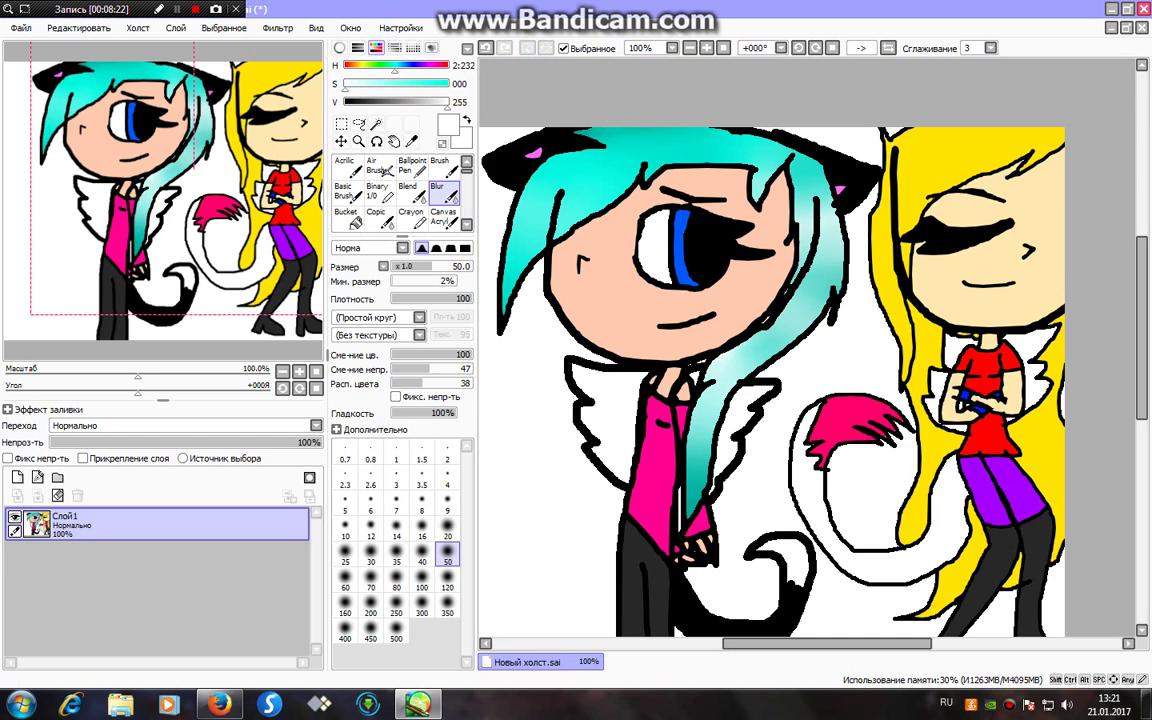
- Select the white of the first character's eye, paint a light grey shadow at brightness 212 and blur it at size 50
left_click(376, 124)
left_click(651, 237)
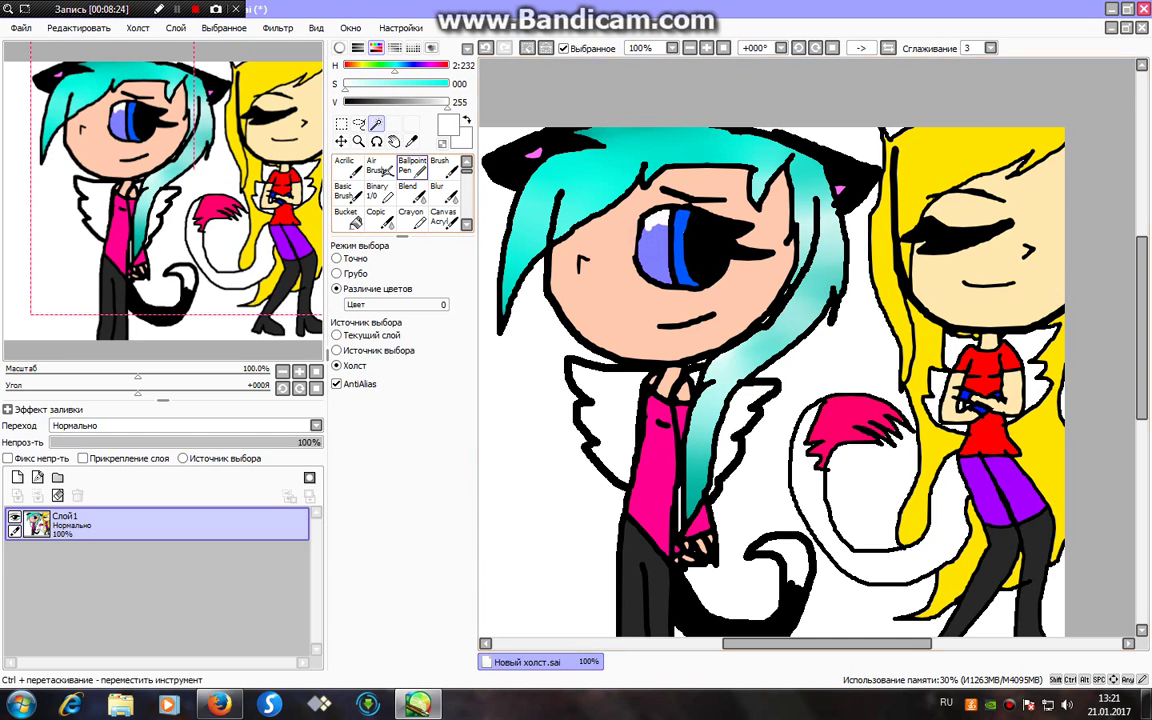
left_click(377, 191)
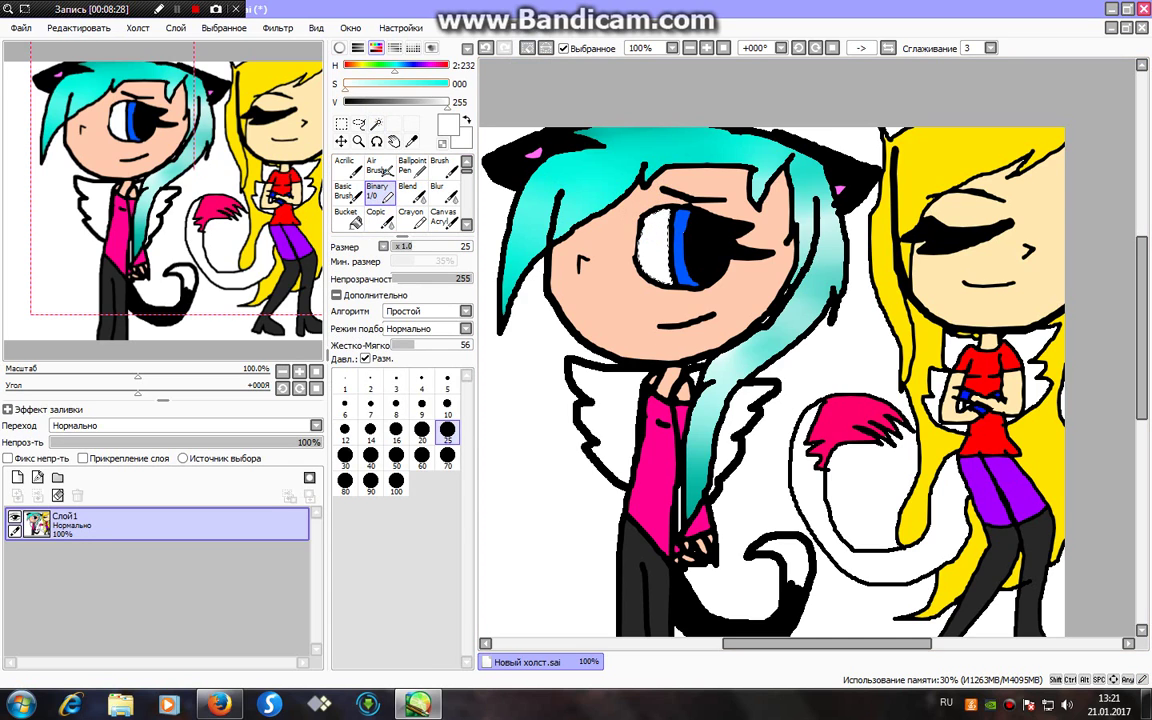
left_click(430, 103)
left_click_drag(683, 217, 629, 215)
left_click(438, 192)
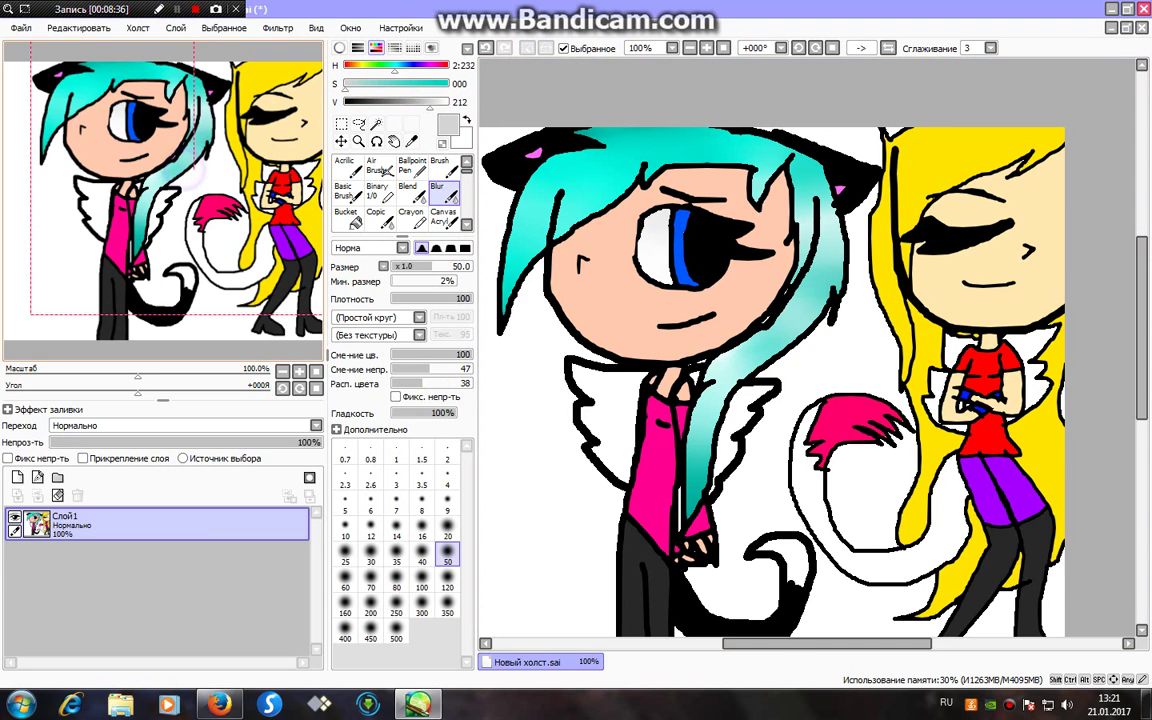
- Select the blue iris with the Magic Wand, paint its upper part dark blue at brightness 152 and hide the selection outline
left_click_drag(185, 170, 207, 176)
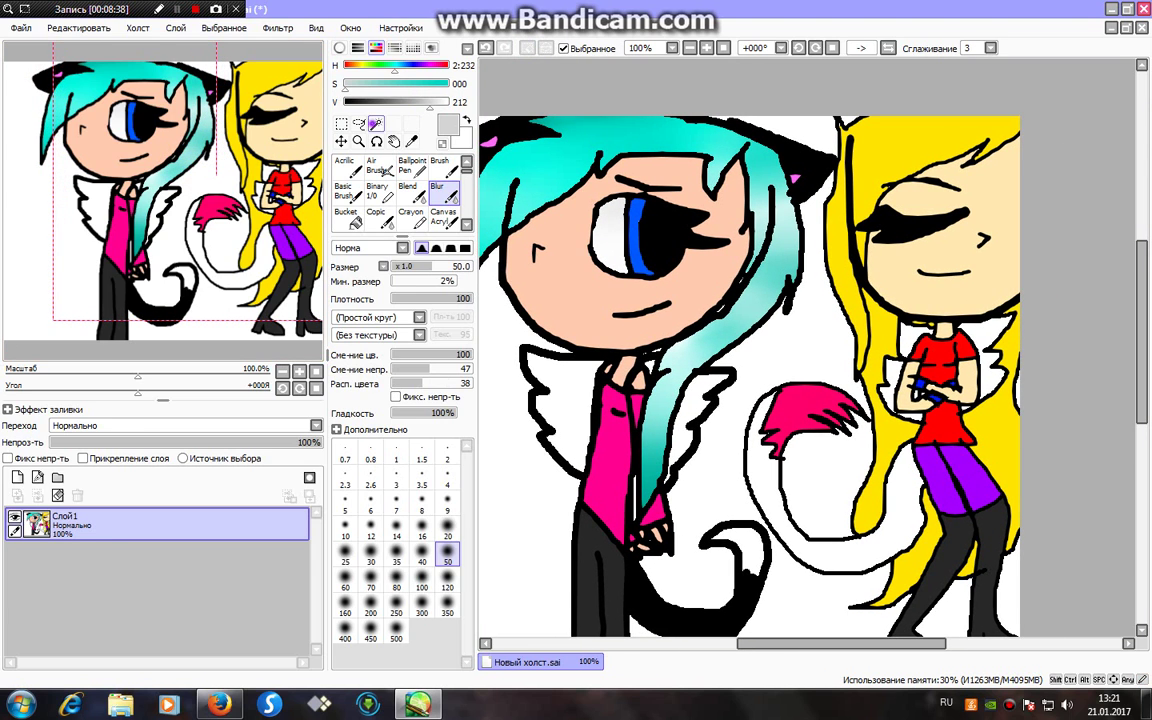
left_click(376, 124)
left_click(637, 216)
left_click(380, 192)
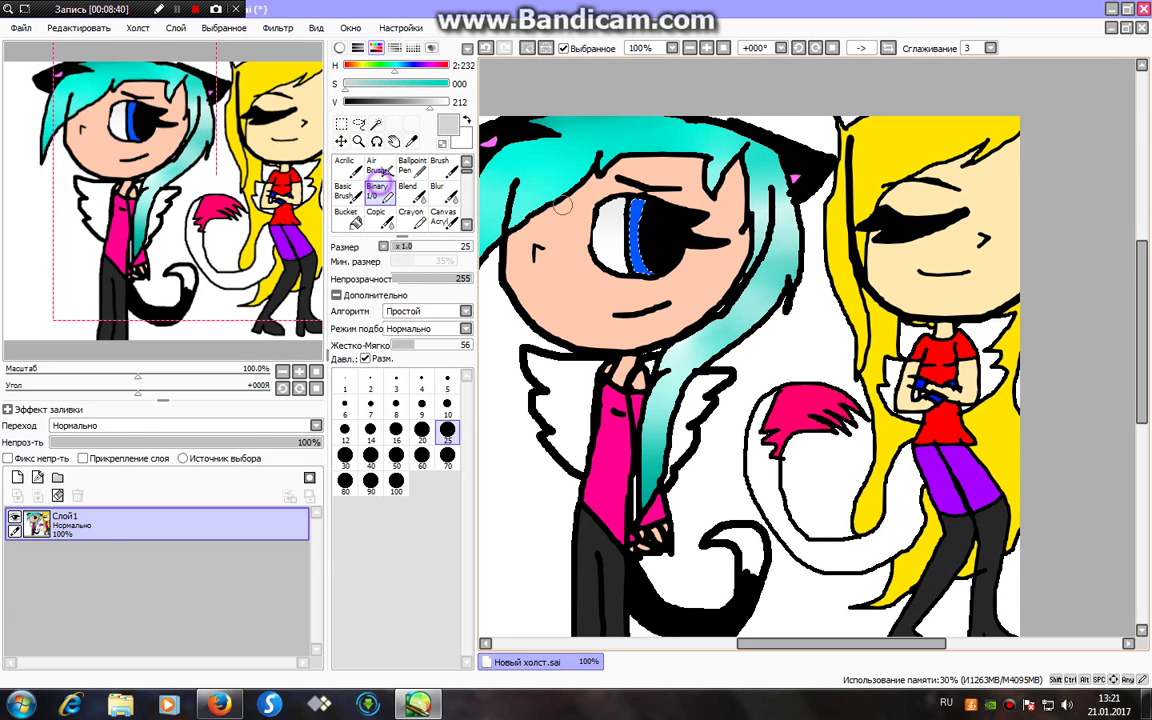
right_click(635, 210)
left_click(406, 104)
mouse_move(609, 211)
left_mouse_down()
mouse_move(627, 208)
mouse_move(643, 226)
left_mouse_up()
left_click(564, 48)
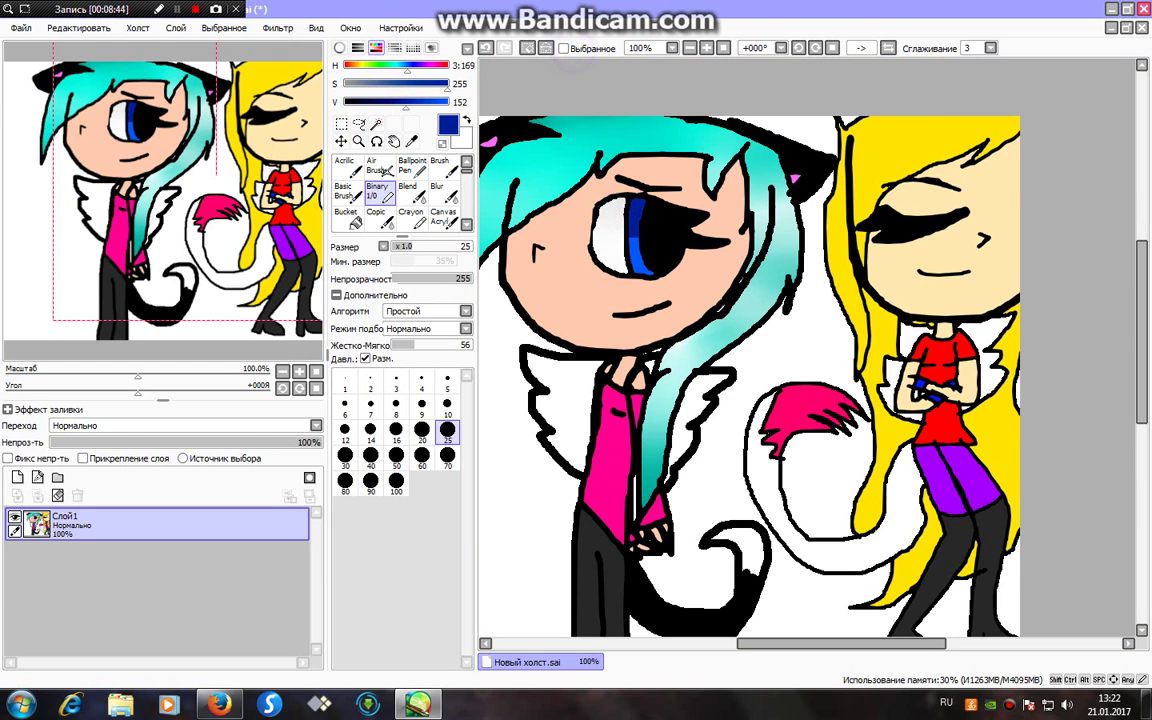
- Paint darker bands at brightness 82 and 0 across the top of the iris using the Binary brush at size 10
left_click(706, 48)
left_click(706, 48)
left_click_drag(217, 174, 136, 130)
left_click(450, 405)
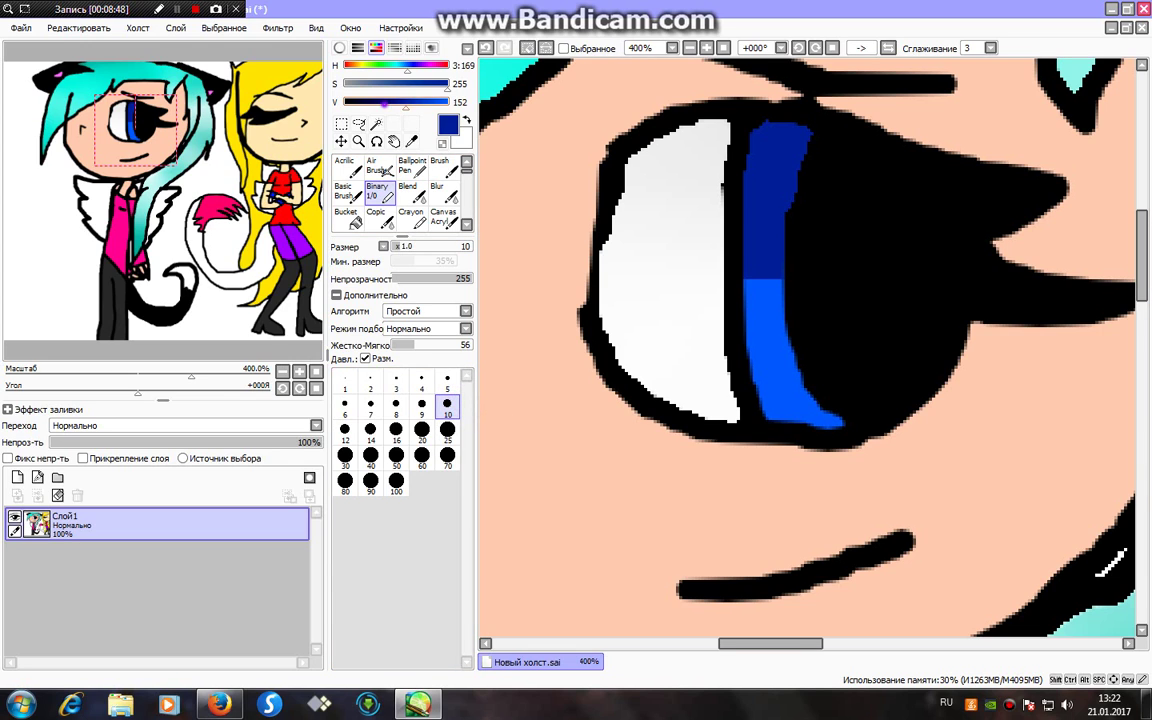
left_click_drag(384, 104, 378, 104)
mouse_move(748, 211)
left_mouse_down()
mouse_move(829, 180)
mouse_move(713, 151)
mouse_move(890, 124)
left_mouse_up()
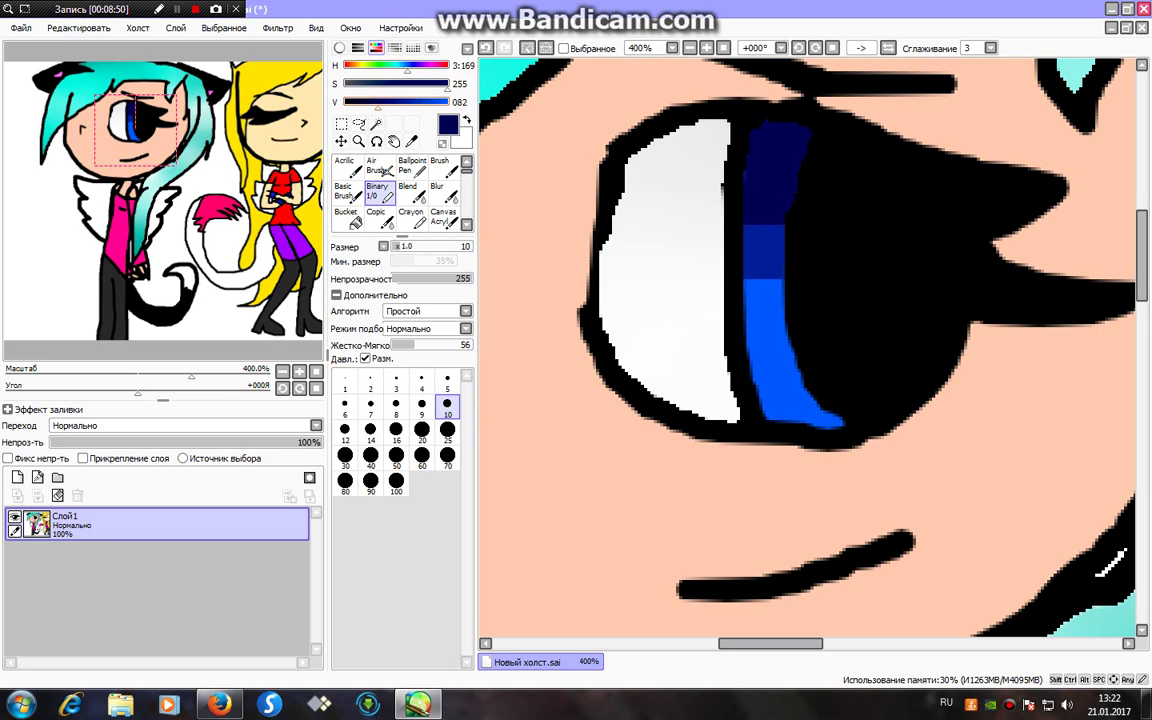
left_click_drag(377, 104, 302, 104)
left_click_drag(787, 159, 827, 160)
- Blur the black, navy and blue bands of the iris into a gradient at size 9
left_click(435, 196)
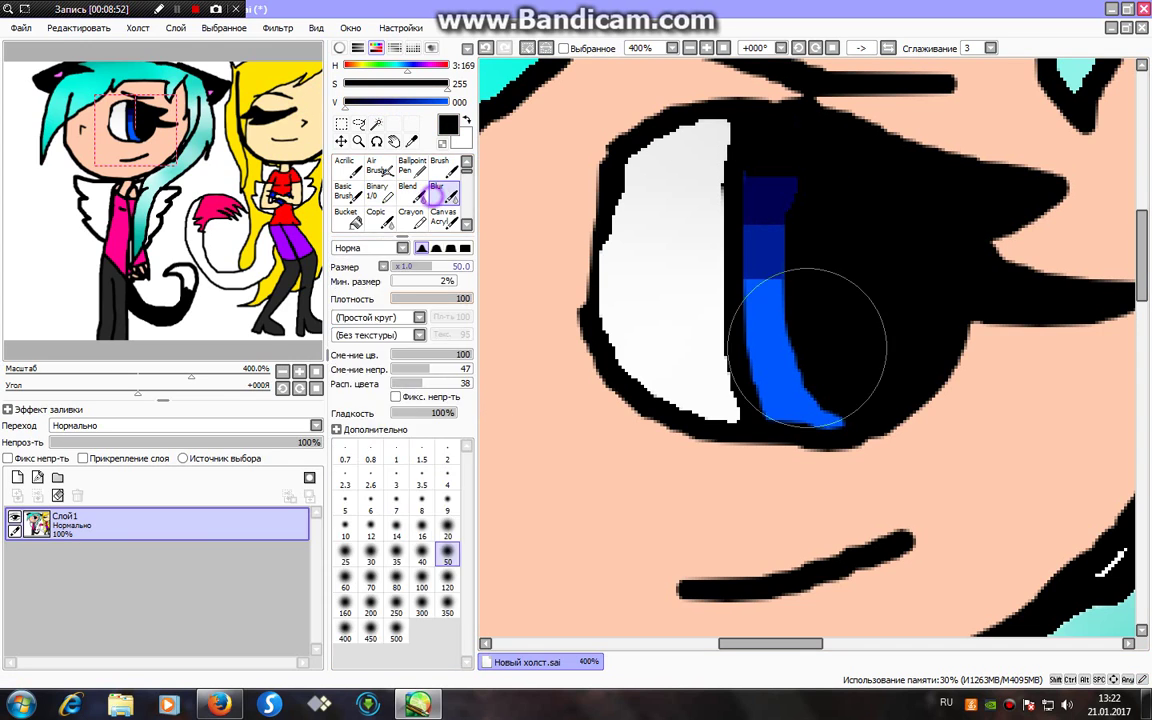
left_click(448, 502)
mouse_move(760, 117)
left_mouse_down()
mouse_move(787, 348)
mouse_move(732, 425)
left_mouse_up()
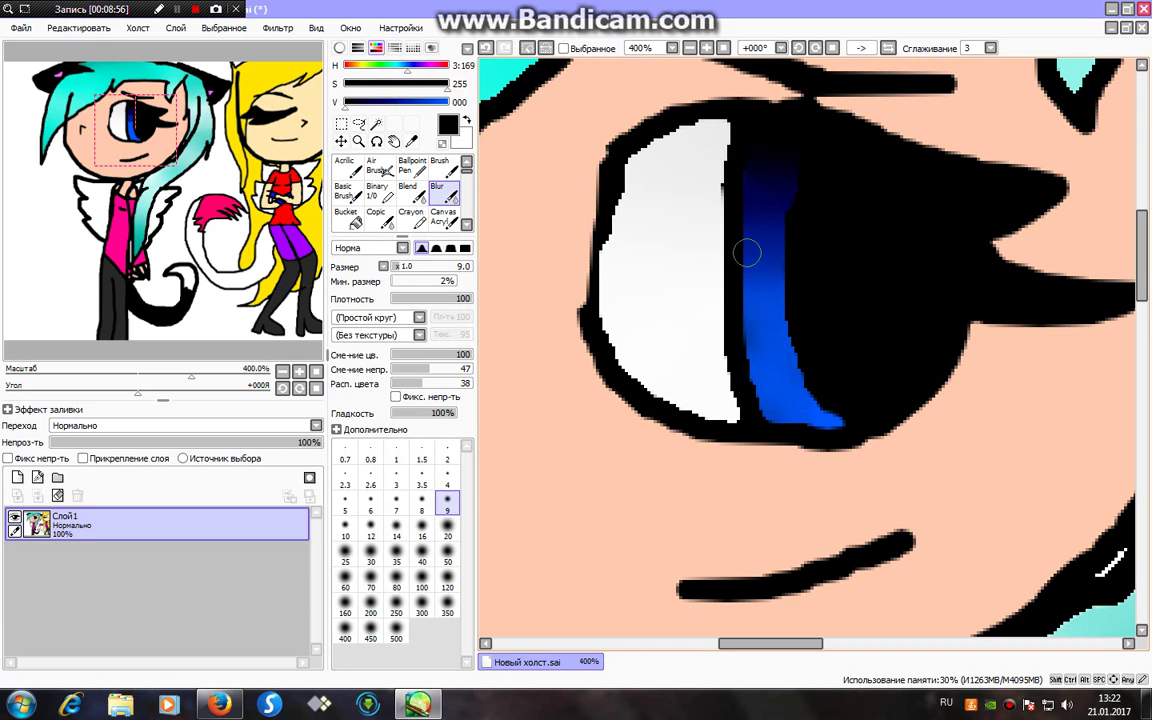
- Paint bands at saturation 78, 22 and 0 with brightness 255 down the lower iris and blur them together at size 9
left_click(378, 191)
left_click(376, 84)
left_click(451, 107)
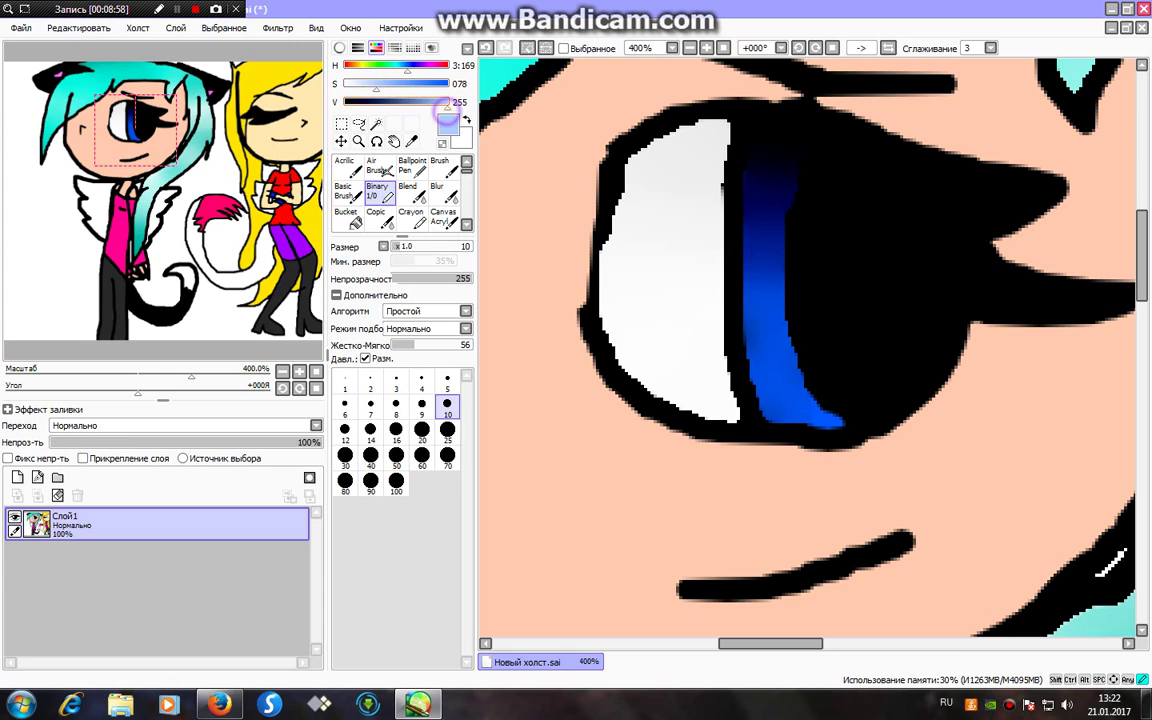
mouse_move(777, 345)
left_mouse_down()
mouse_move(807, 345)
mouse_move(846, 316)
mouse_move(672, 411)
left_mouse_up()
left_click_drag(800, 421, 842, 425)
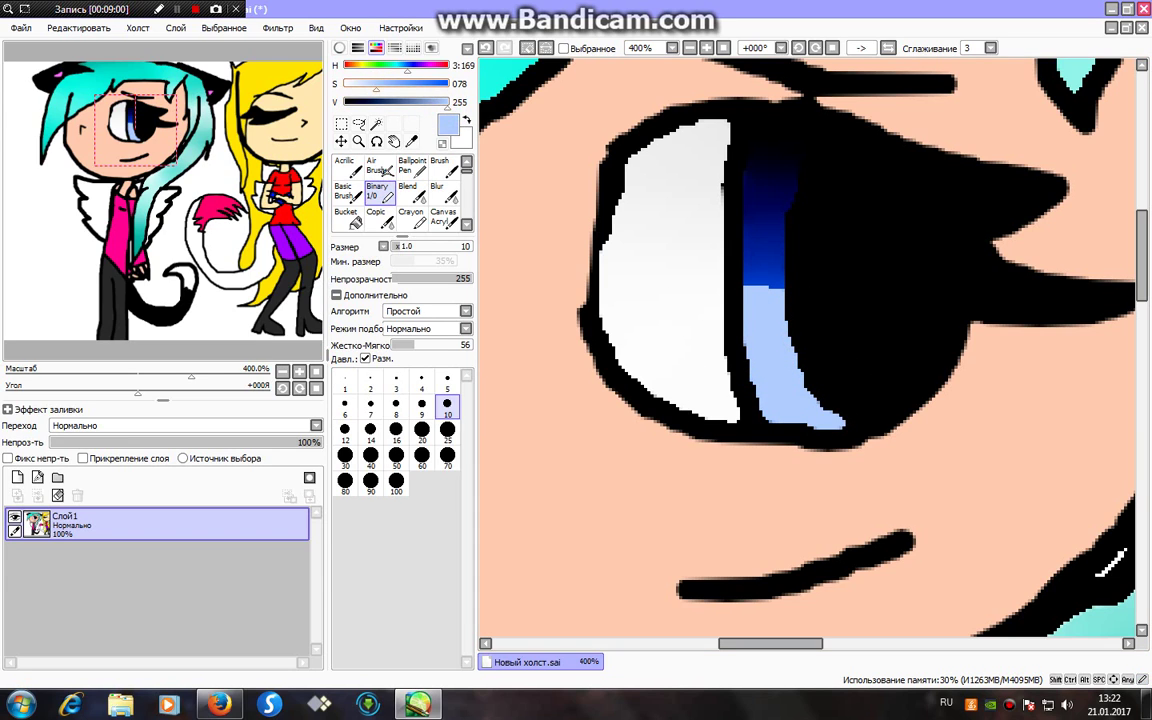
left_click(354, 85)
mouse_move(834, 368)
left_mouse_down()
mouse_move(729, 376)
mouse_move(733, 445)
left_mouse_up()
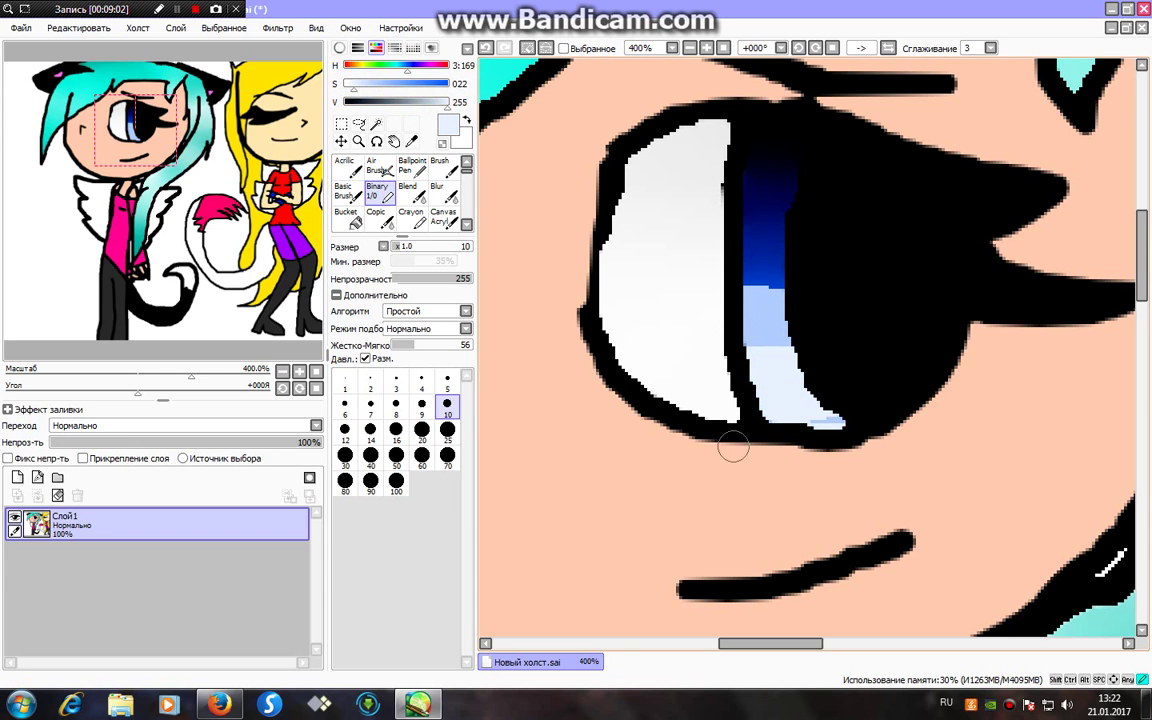
mouse_move(853, 411)
left_mouse_down()
mouse_move(753, 407)
mouse_move(728, 393)
mouse_move(700, 418)
mouse_move(849, 442)
mouse_move(818, 400)
left_mouse_up()
left_click(345, 84)
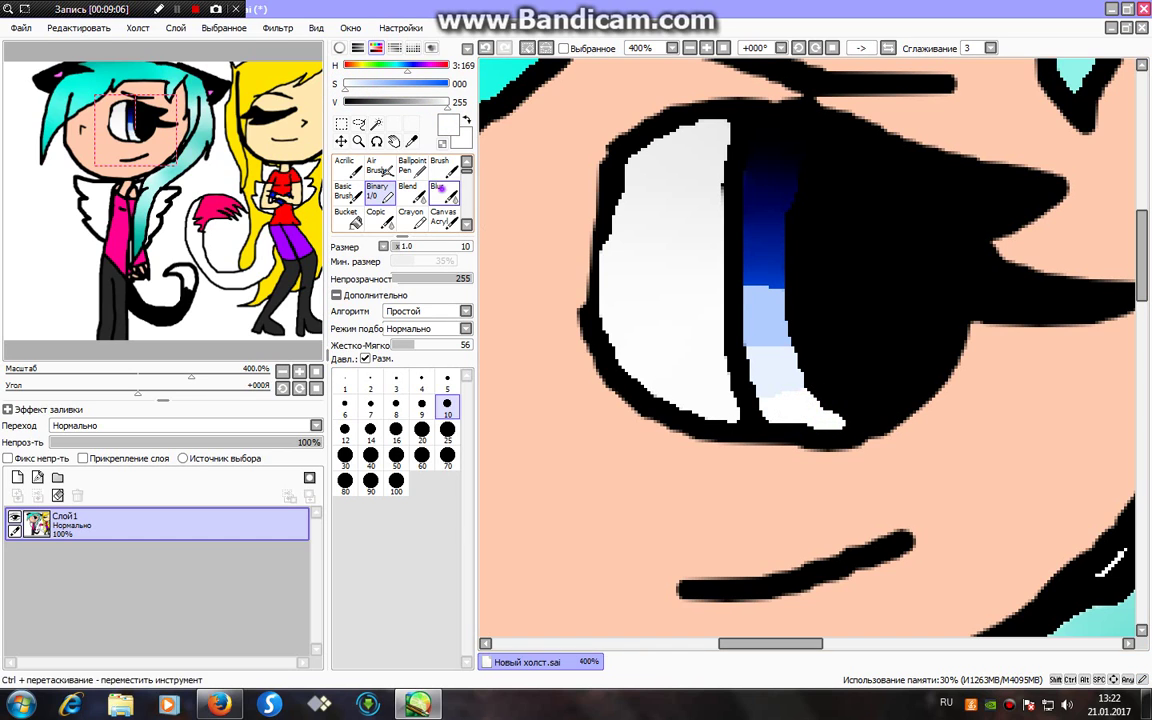
left_click(443, 193)
mouse_move(760, 366)
left_mouse_down()
mouse_move(803, 571)
mouse_move(775, 493)
mouse_move(763, 346)
mouse_move(737, 234)
mouse_move(764, 207)
mouse_move(775, 404)
left_mouse_up()
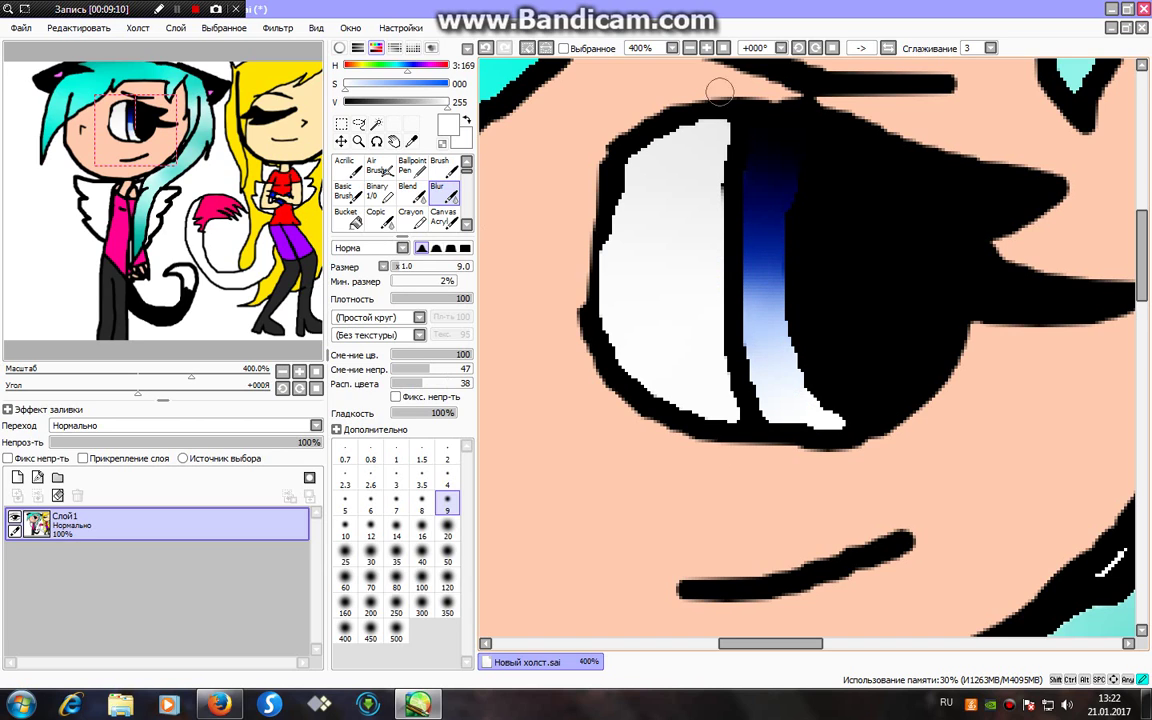
- Draw a thin white streak down the iris with the Binary brush at size 4, blur it and clear the selection
left_click(377, 191)
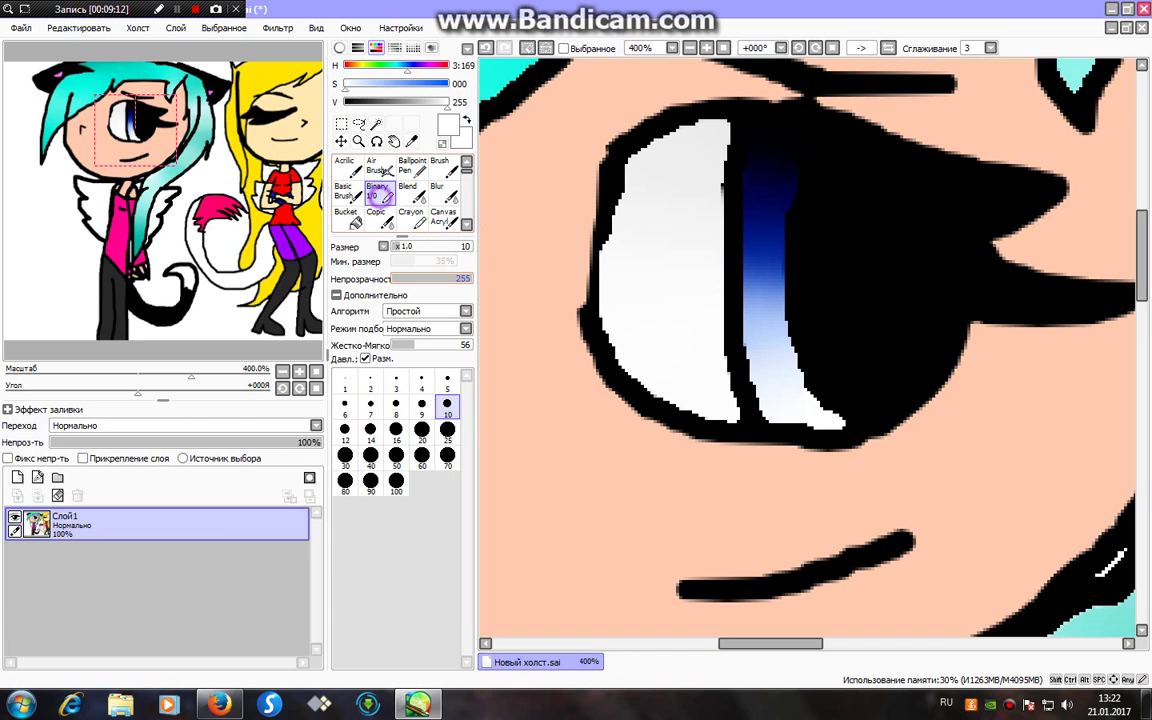
left_click(421, 378)
left_click_drag(766, 246, 776, 405)
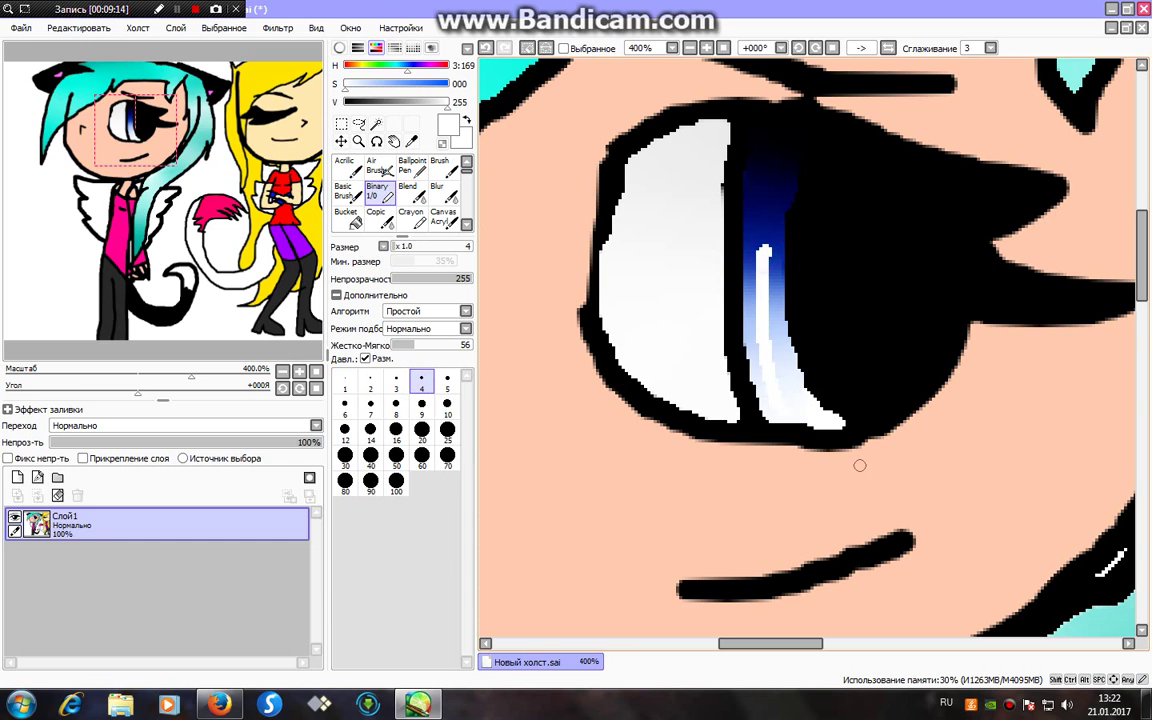
left_click(437, 190)
mouse_move(763, 250)
left_mouse_down()
mouse_move(764, 239)
mouse_move(748, 268)
left_mouse_up()
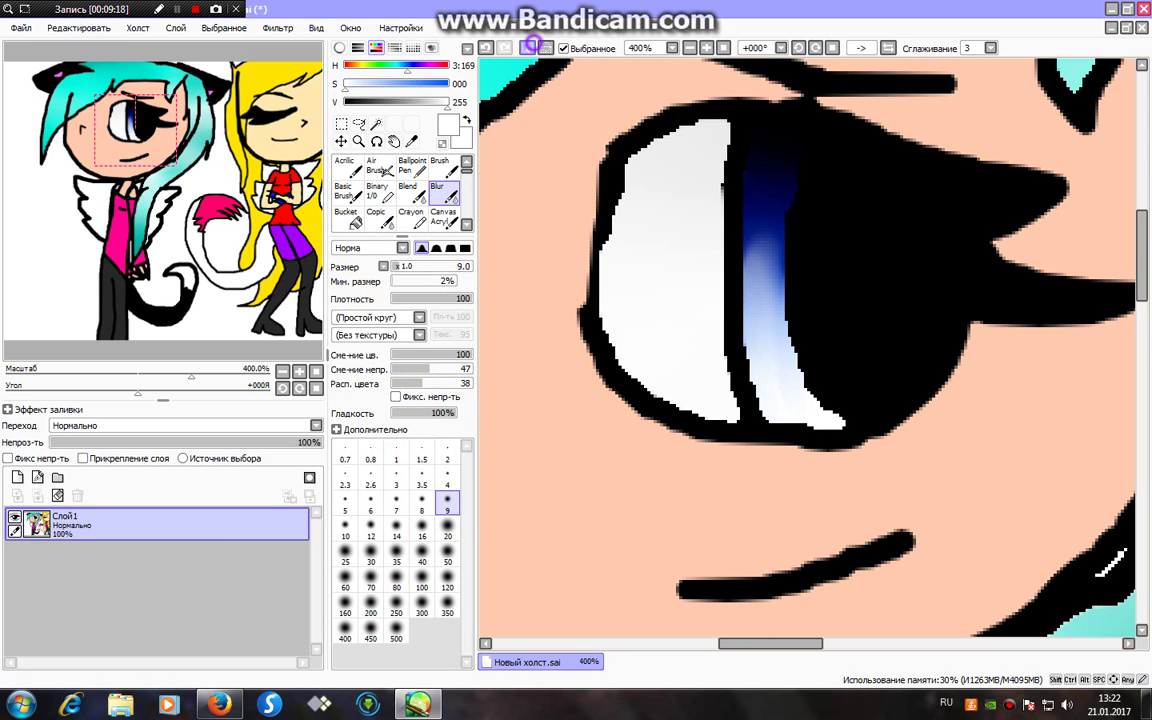
- Add white highlights to the eye with the Binary brush: a large oval at size 25, two spots at size 10, smaller marks at size 5
left_click(377, 191)
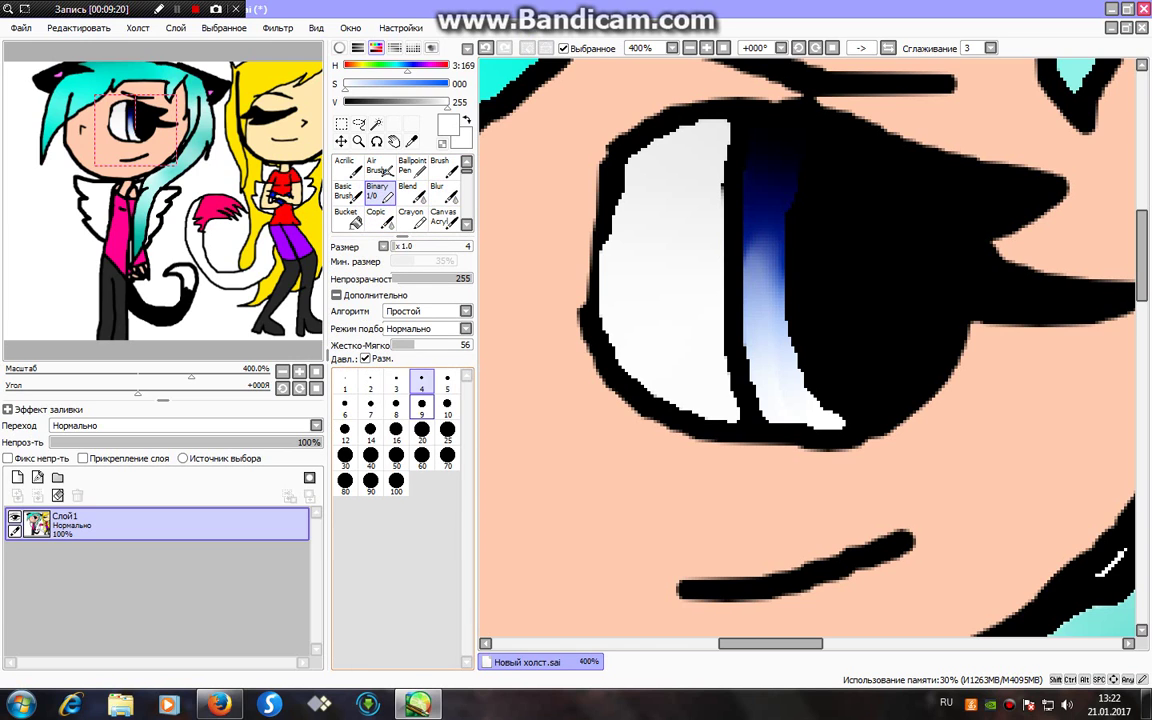
left_click(447, 430)
mouse_move(833, 224)
left_mouse_down()
mouse_move(836, 198)
mouse_move(823, 200)
mouse_move(880, 200)
left_mouse_up()
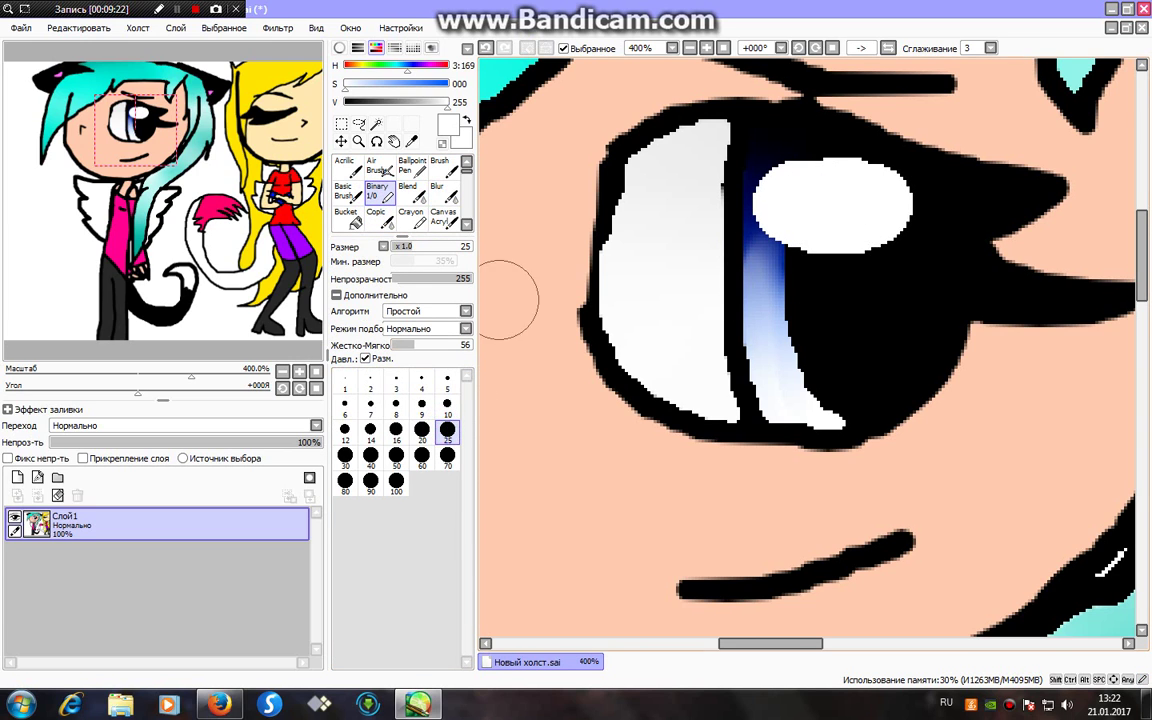
left_click(447, 405)
left_click(909, 276)
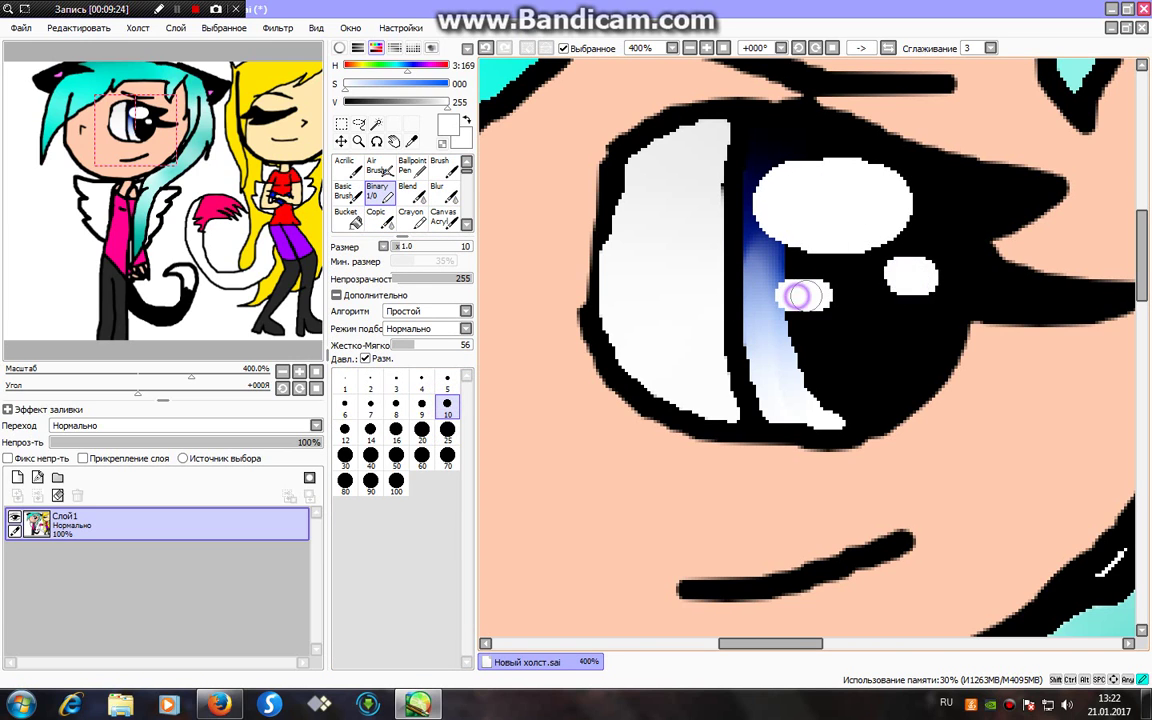
left_click(447, 380)
left_click(850, 350)
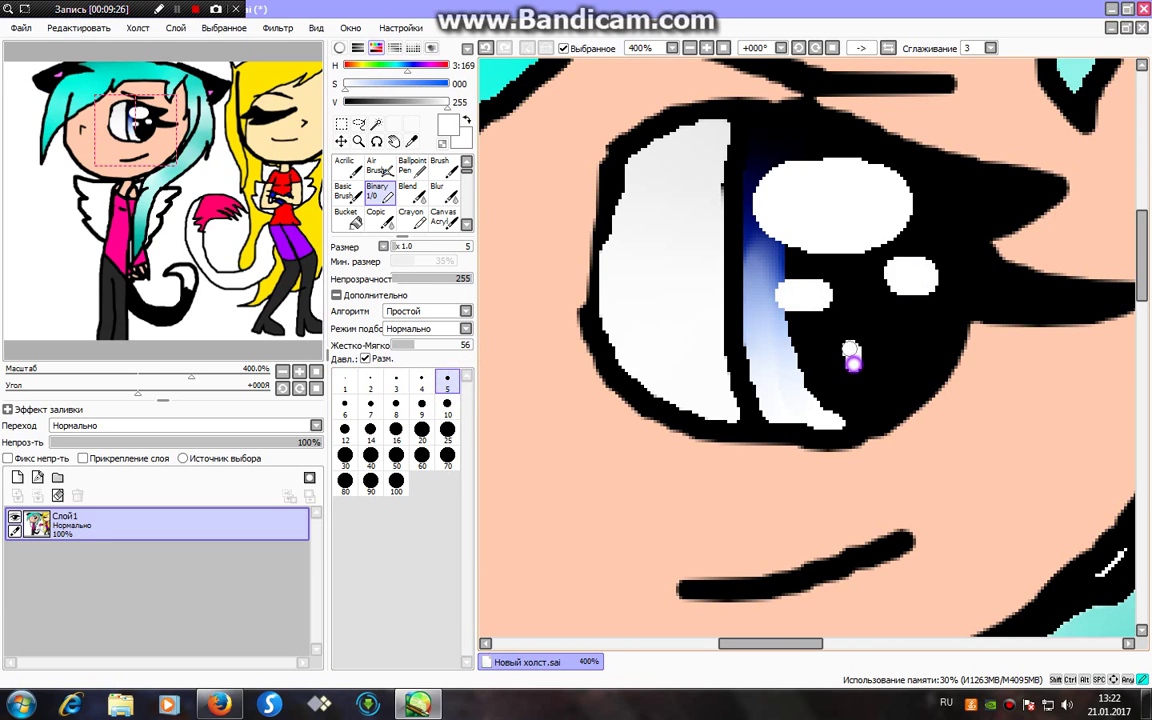
mouse_move(850, 352)
left_mouse_down()
mouse_move(839, 315)
mouse_move(867, 304)
mouse_move(856, 364)
left_mouse_up()
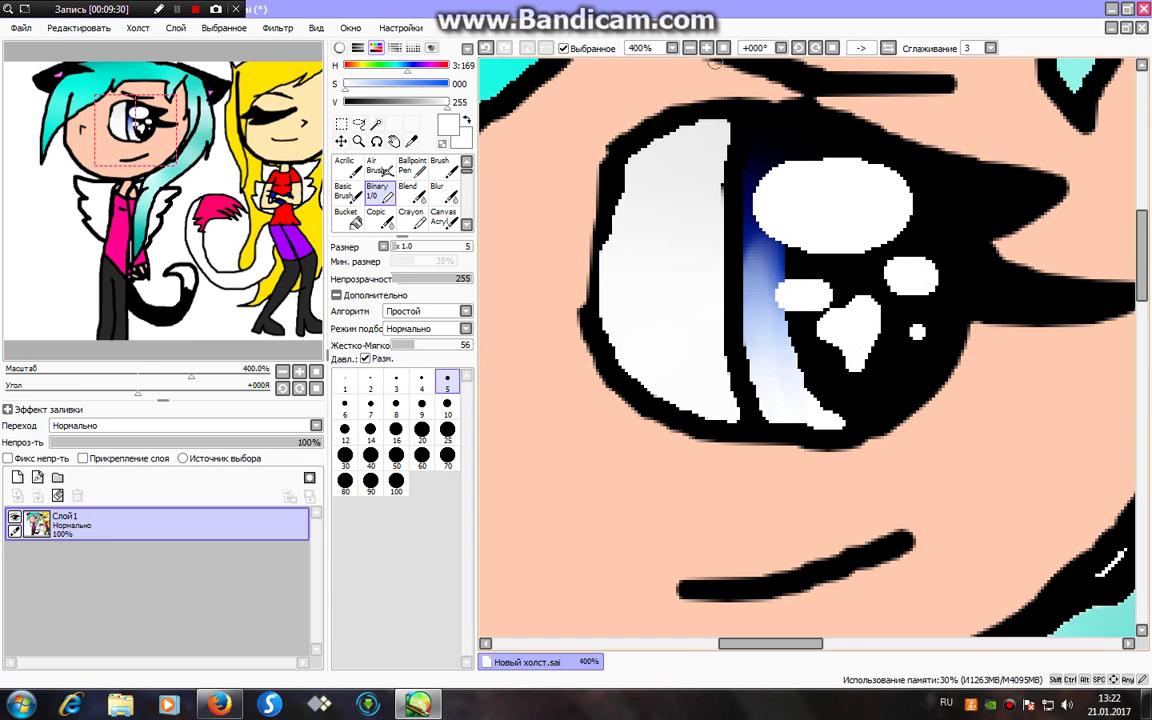
- Select the first character's pink top and sleeve with the Magic Wand and set the Binary brush to size 25
left_click(724, 48)
left_click(377, 124)
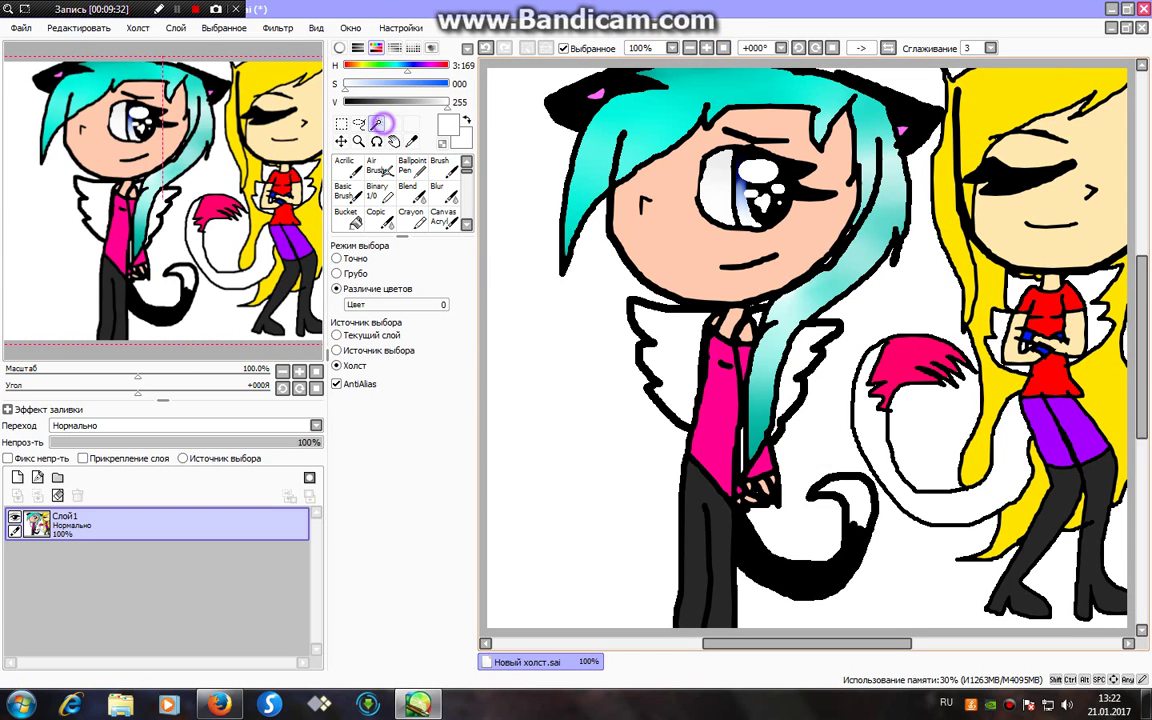
left_click(716, 405)
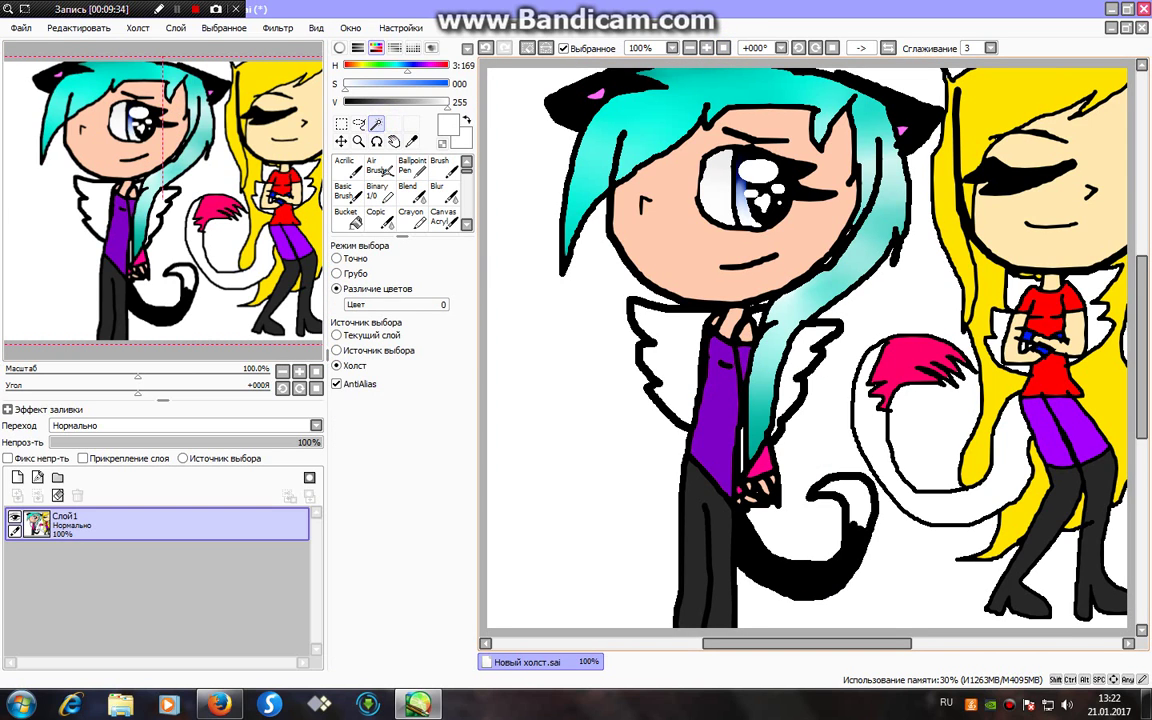
left_click(408, 190)
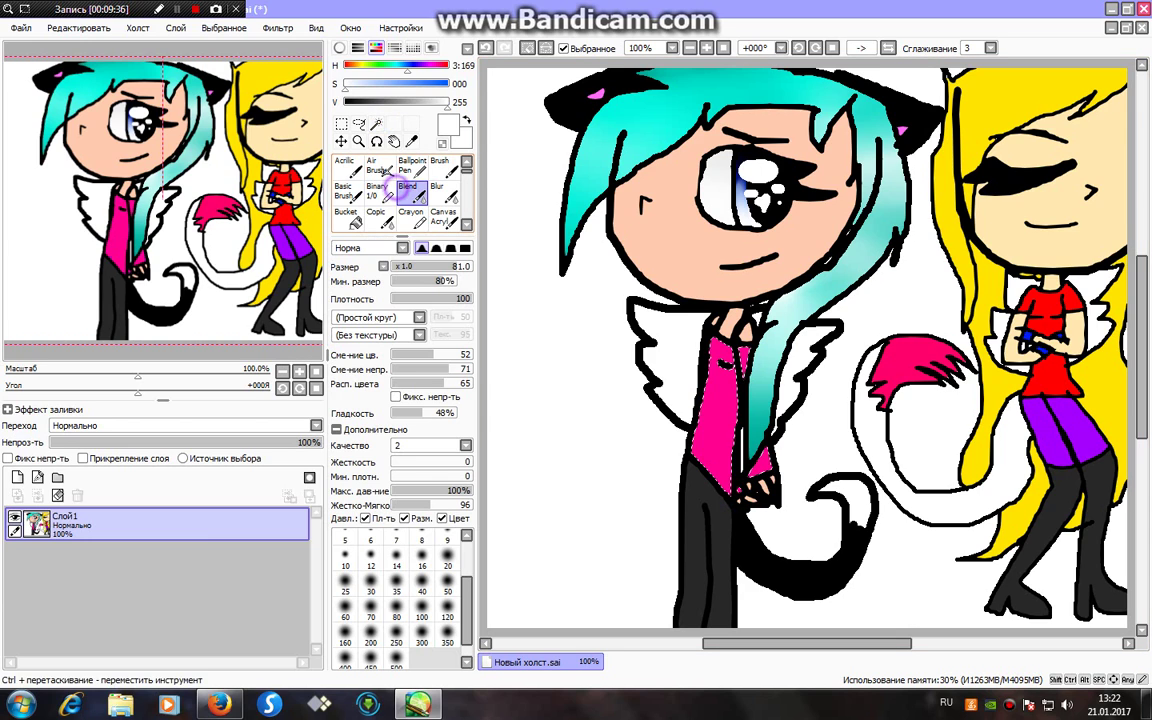
left_click(379, 194)
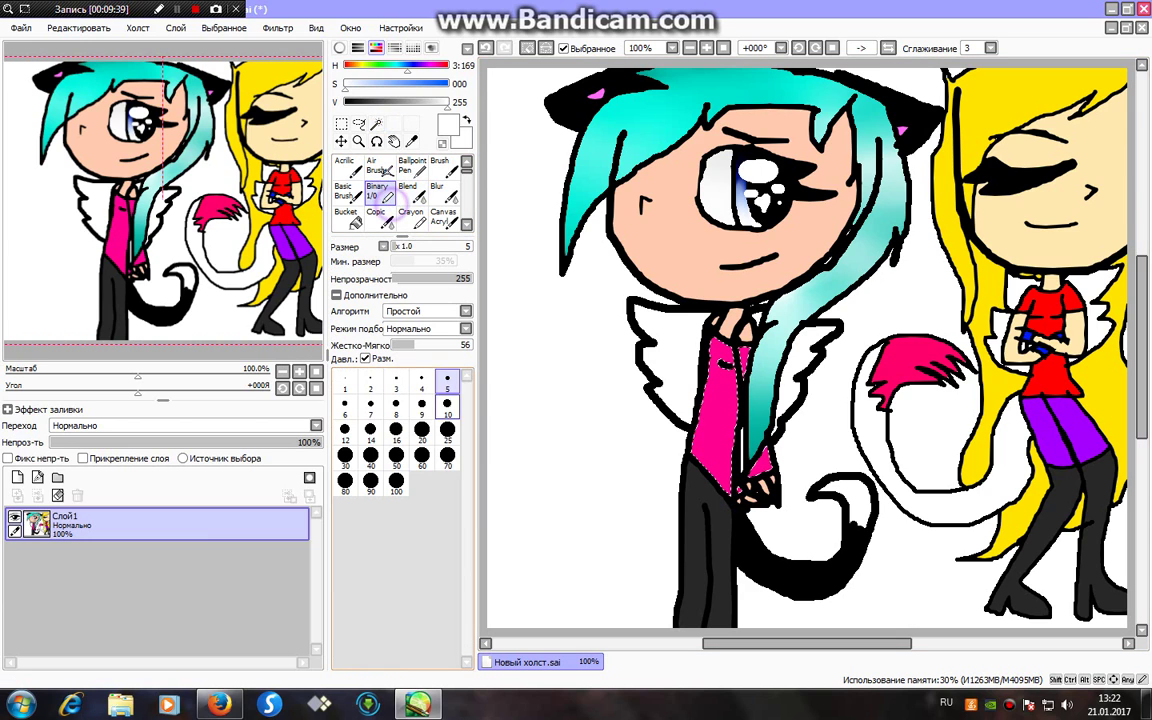
left_click(447, 432)
- Sample the top's pink, hide the selection outline and paint a dark pink shadow at brightness 122 along the neckline
left_click(412, 193)
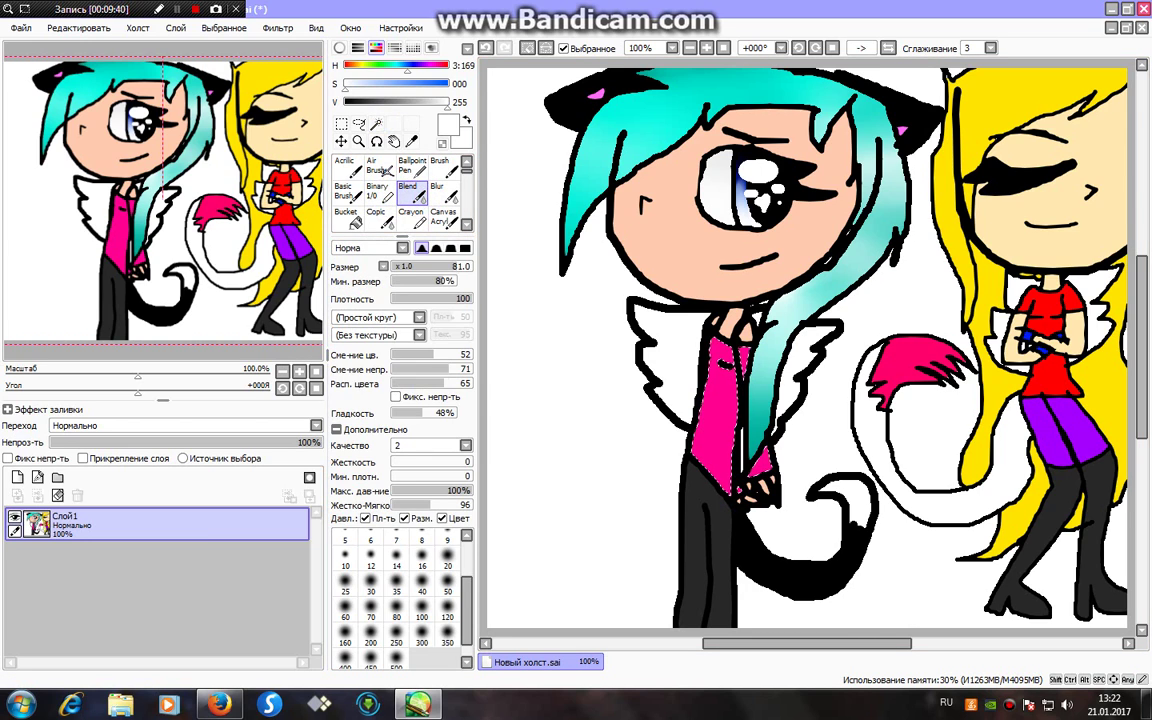
left_click(338, 430)
left_click(443, 193)
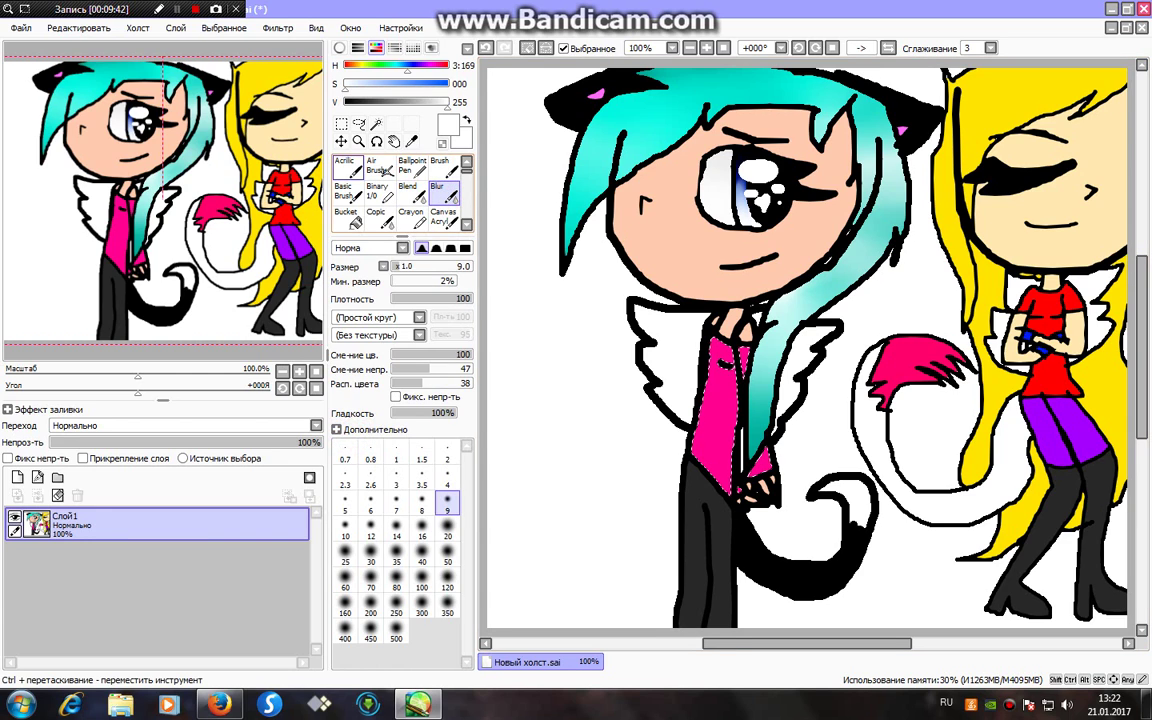
left_click(380, 194)
right_click(717, 402)
left_click(575, 46)
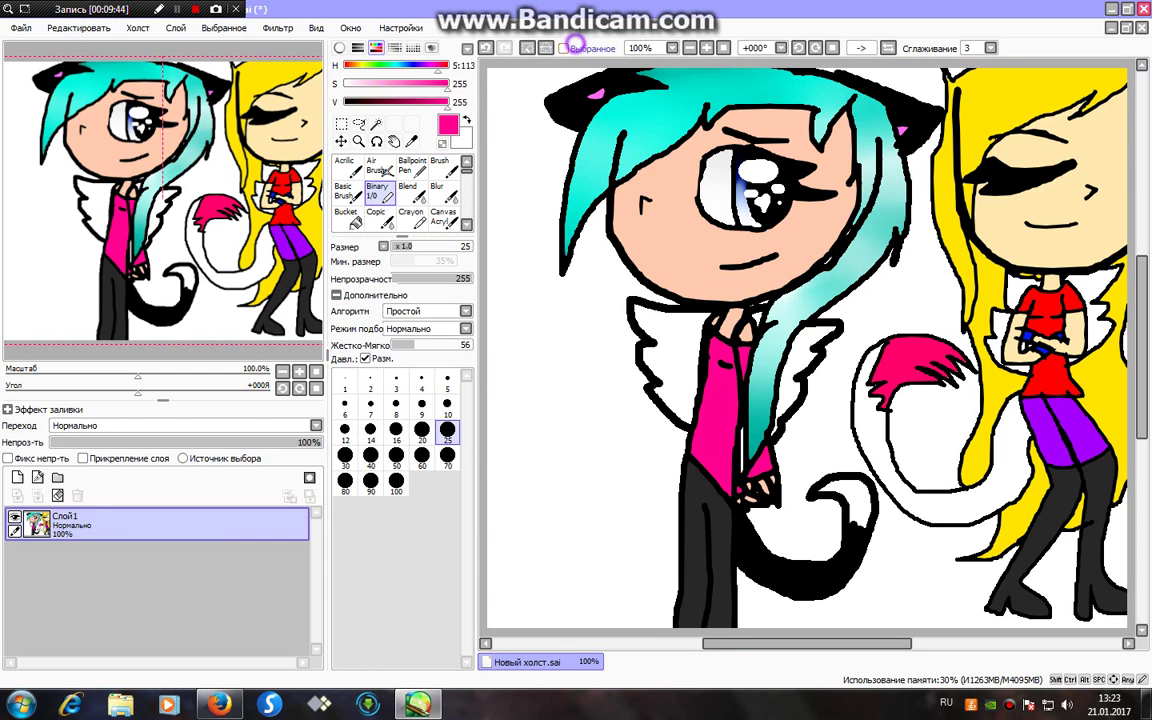
left_click(393, 101)
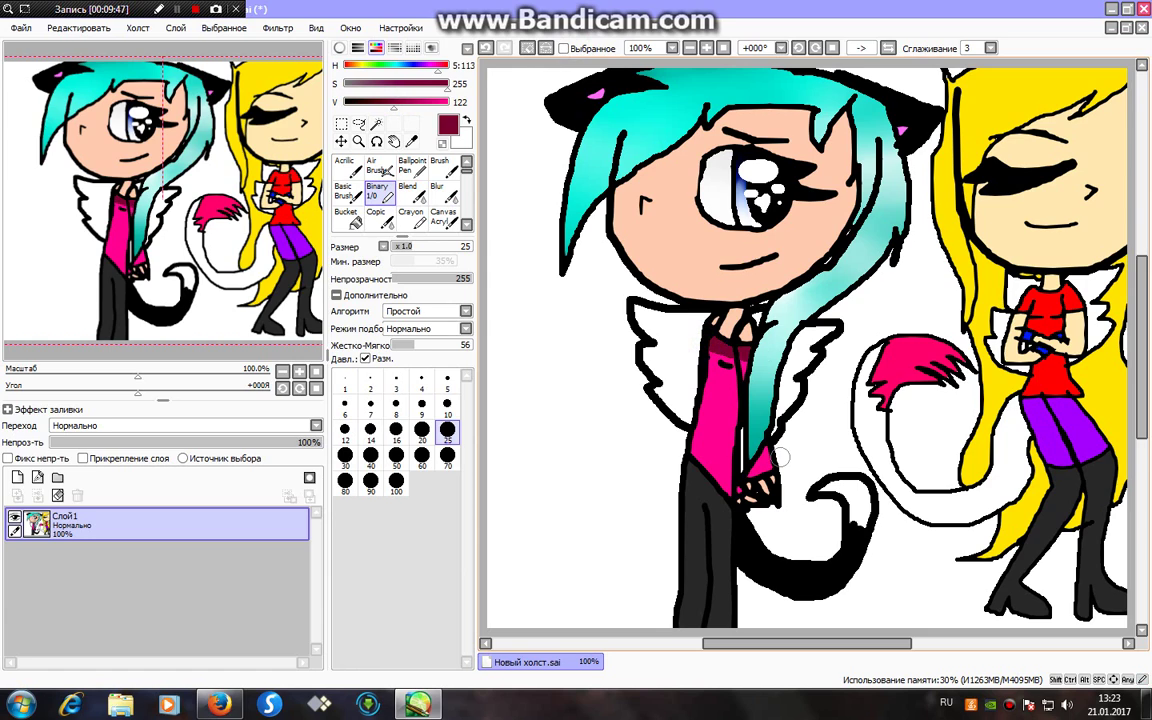
mouse_move(772, 448)
left_mouse_down()
mouse_move(735, 479)
mouse_move(710, 449)
mouse_move(715, 413)
left_mouse_up()
left_click(484, 47)
left_click(484, 47)
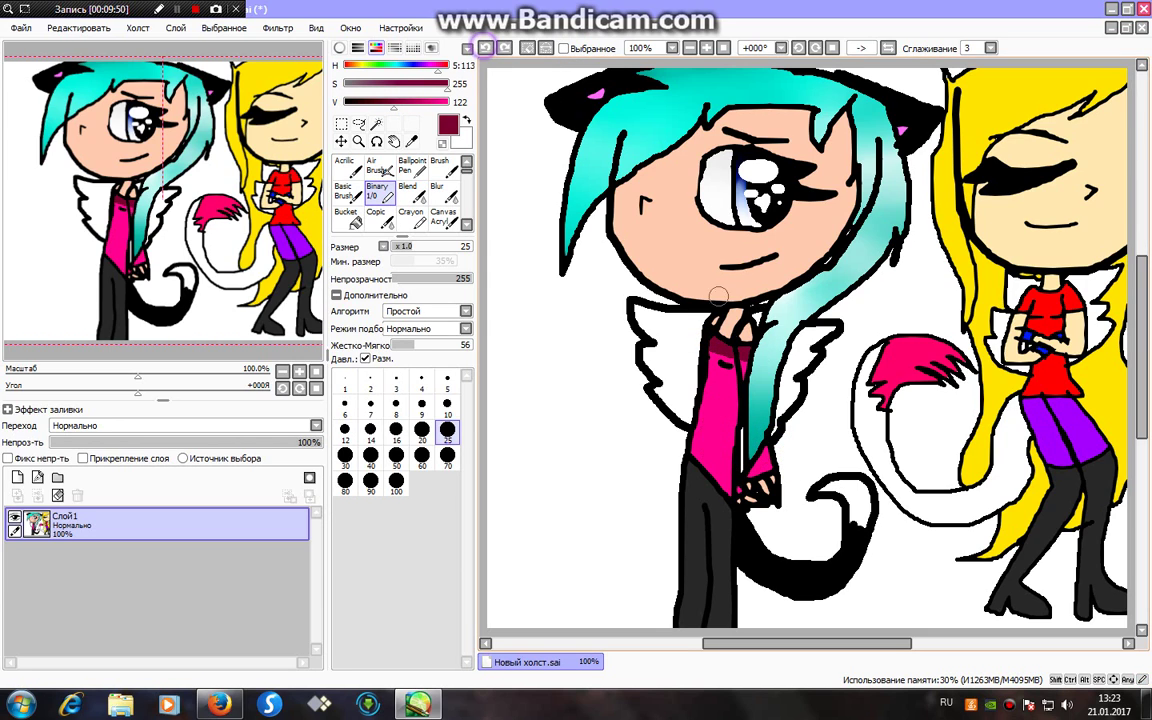
- Paint dark pink shadows along the sleeve's outer edge and across the chest of the top, and blur them at size 20
left_click_drag(777, 440, 779, 499)
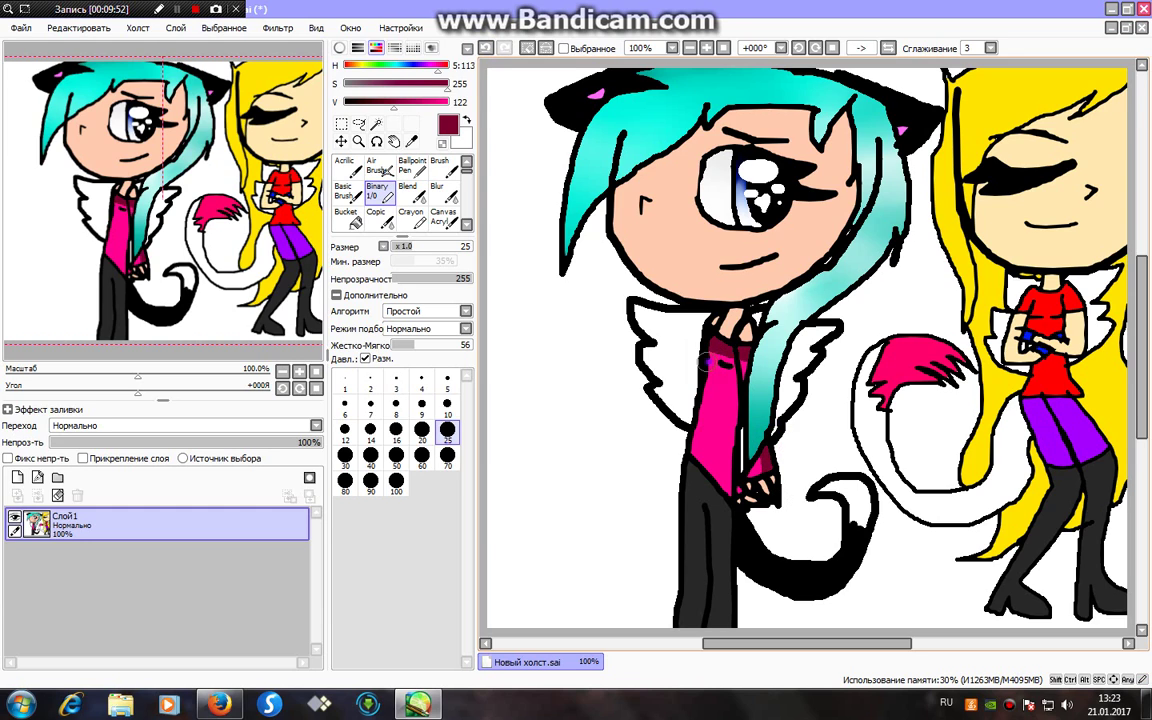
left_click_drag(714, 385, 722, 358)
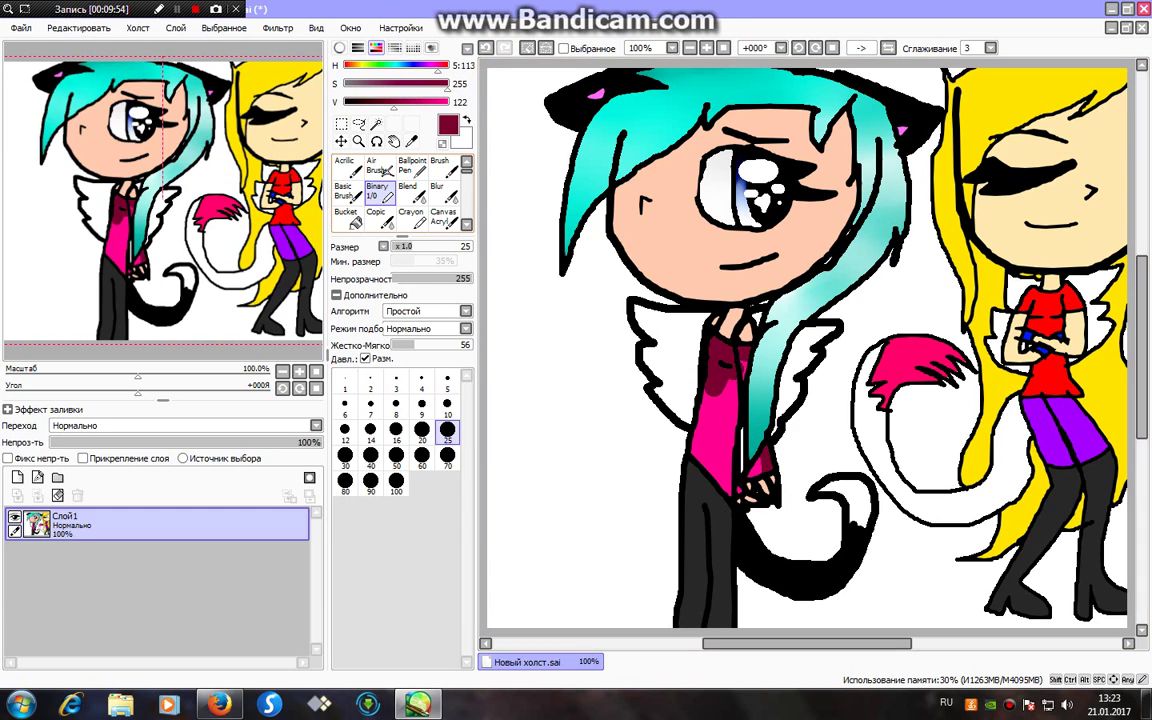
left_click(437, 192)
left_click(447, 531)
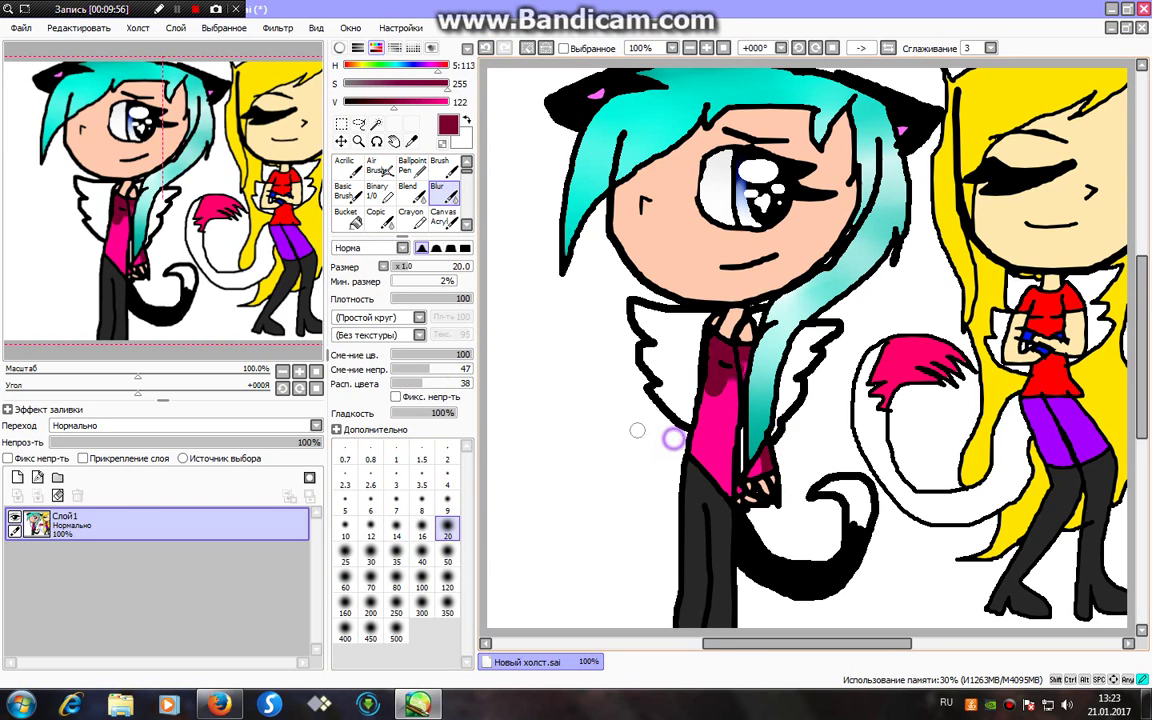